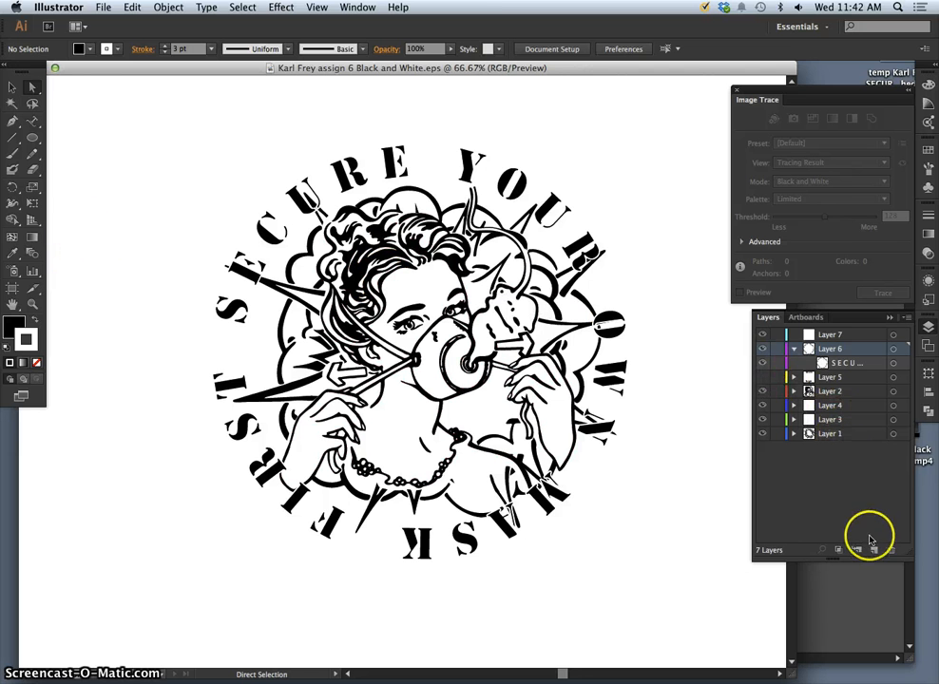
# Select the circular text path around the logo with the Direct Selection tool.
pyautogui.click(254, 352)
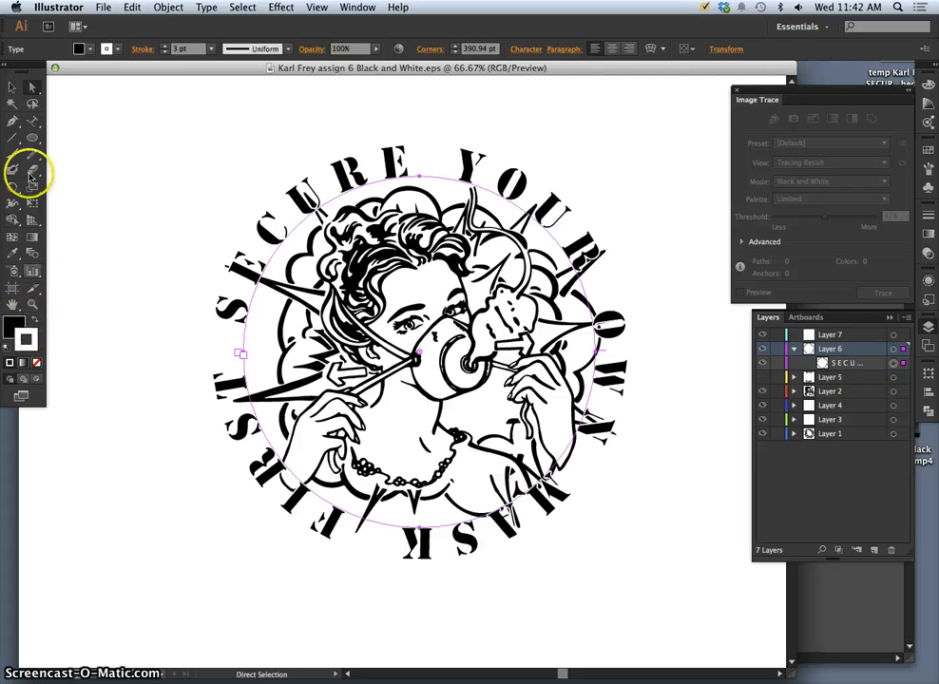
# Draw a large black circle with the Ellipse tool and nudge it up-left over the logo.
pyautogui.moveTo(32, 138); pyautogui.dragTo(63, 168)
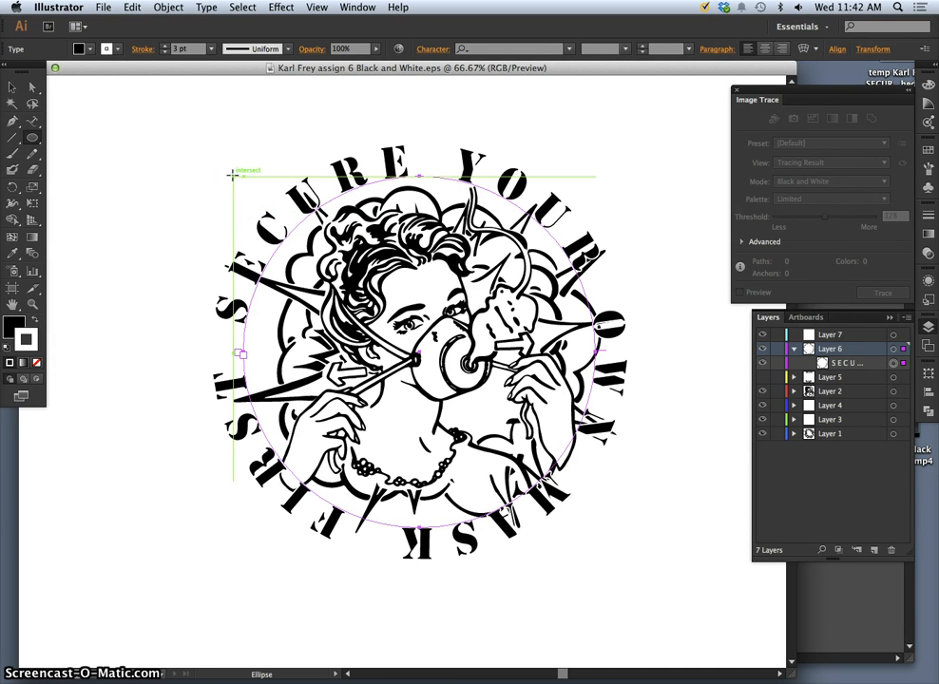
pyautogui.moveTo(233, 176); pyautogui.dragTo(652, 580)
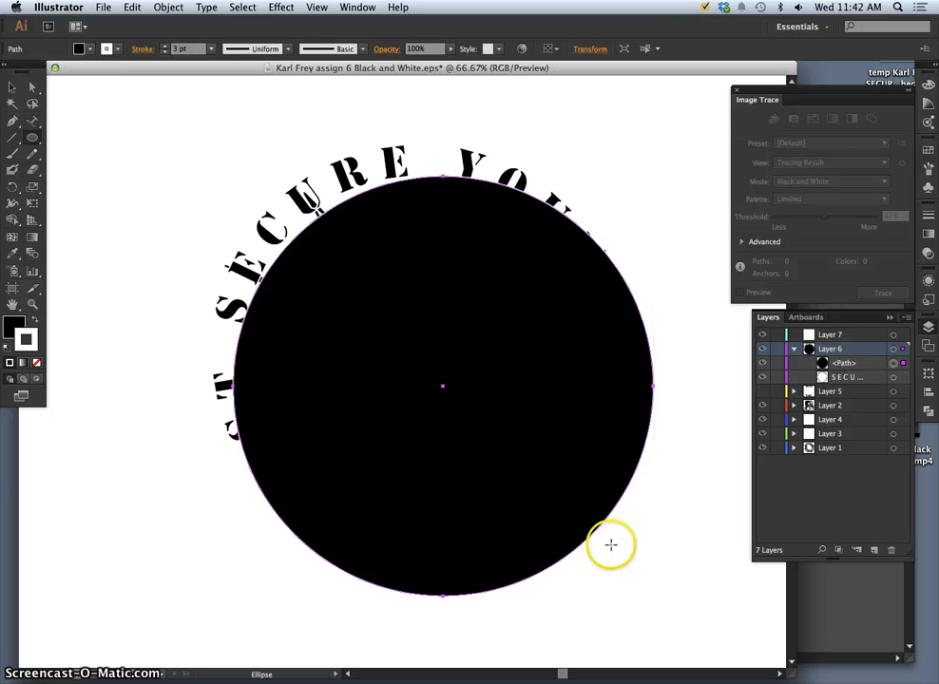
pyautogui.click(12, 87)
pyautogui.moveTo(332, 201); pyautogui.dragTo(361, 237)
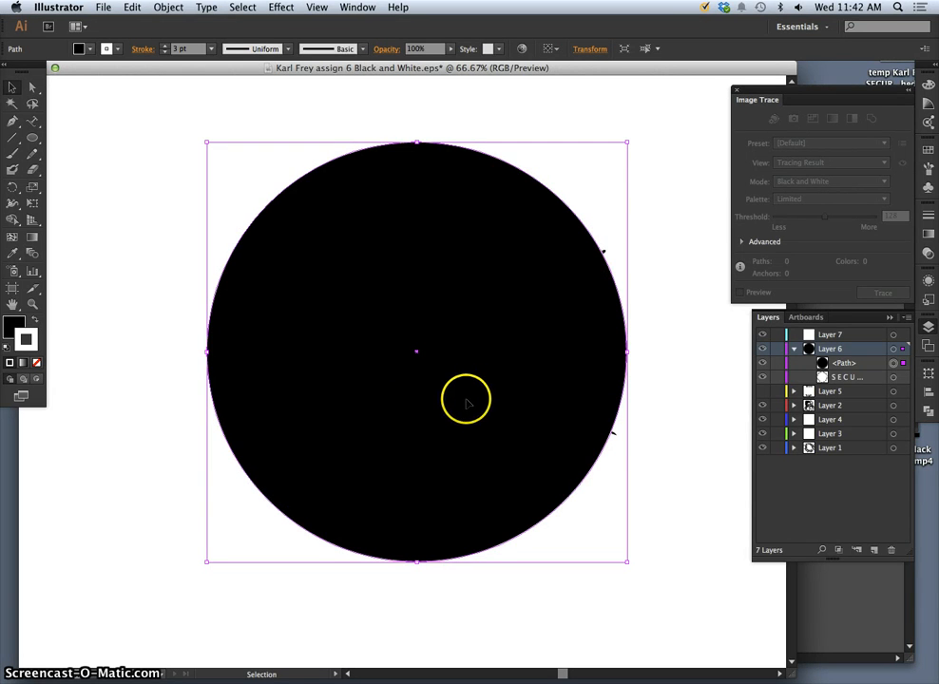
# Fill the circle with red CC3333.
pyautogui.doubleClick(8, 325)
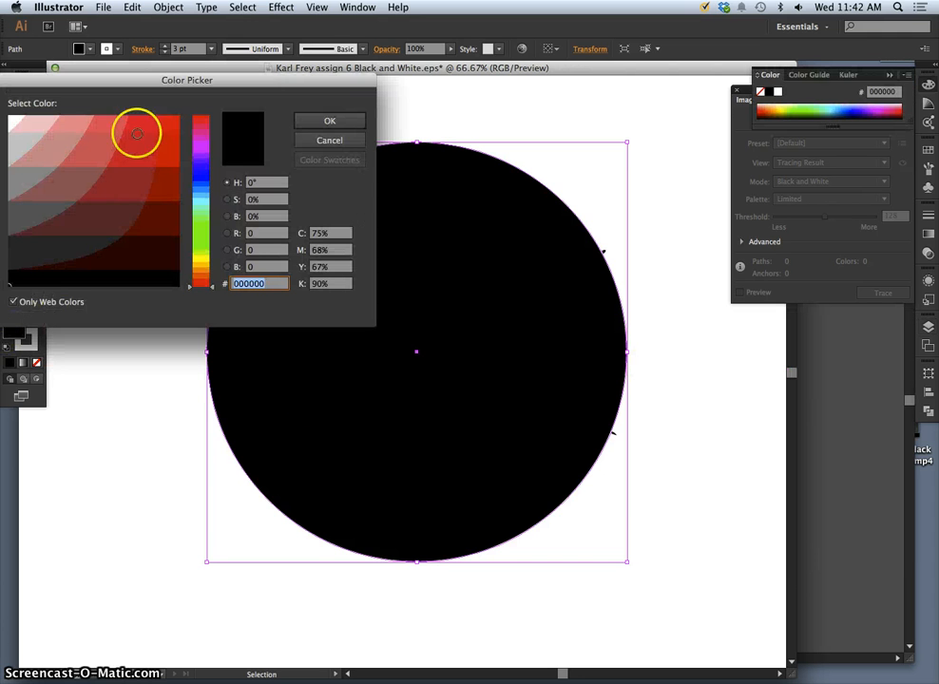
pyautogui.click(140, 153)
pyautogui.click(315, 120)
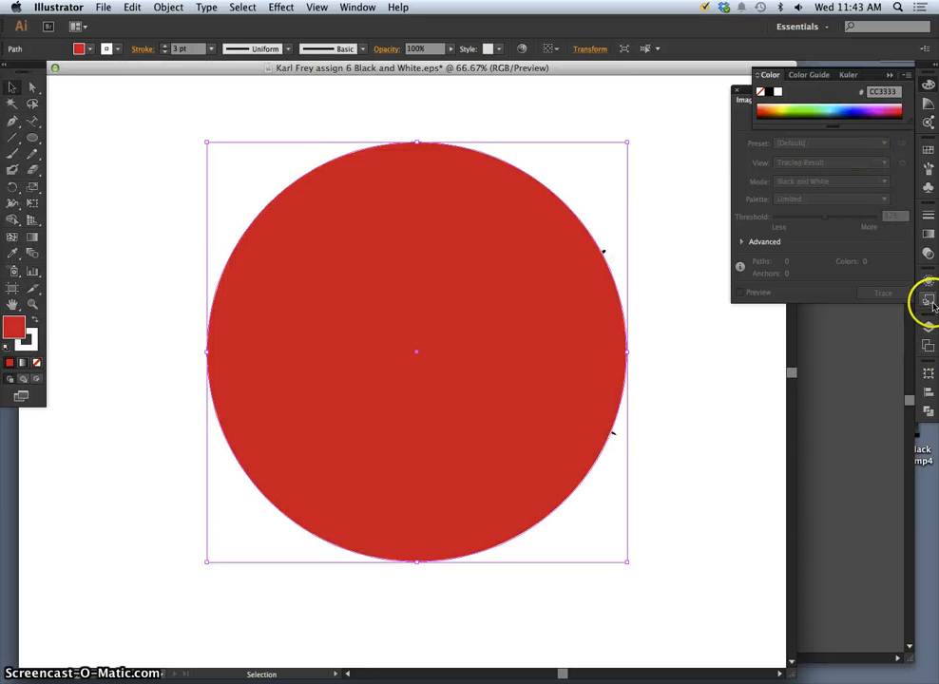
# Lower the circle's opacity to 51% in the Transparency panel.
pyautogui.click(931, 236)
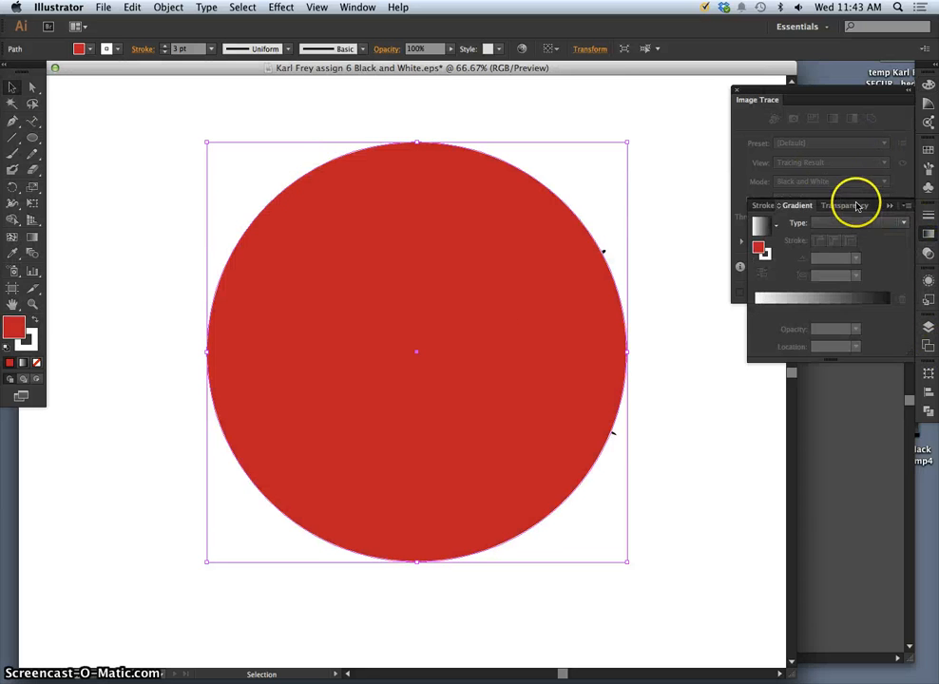
pyautogui.click(855, 205)
pyautogui.click(900, 226)
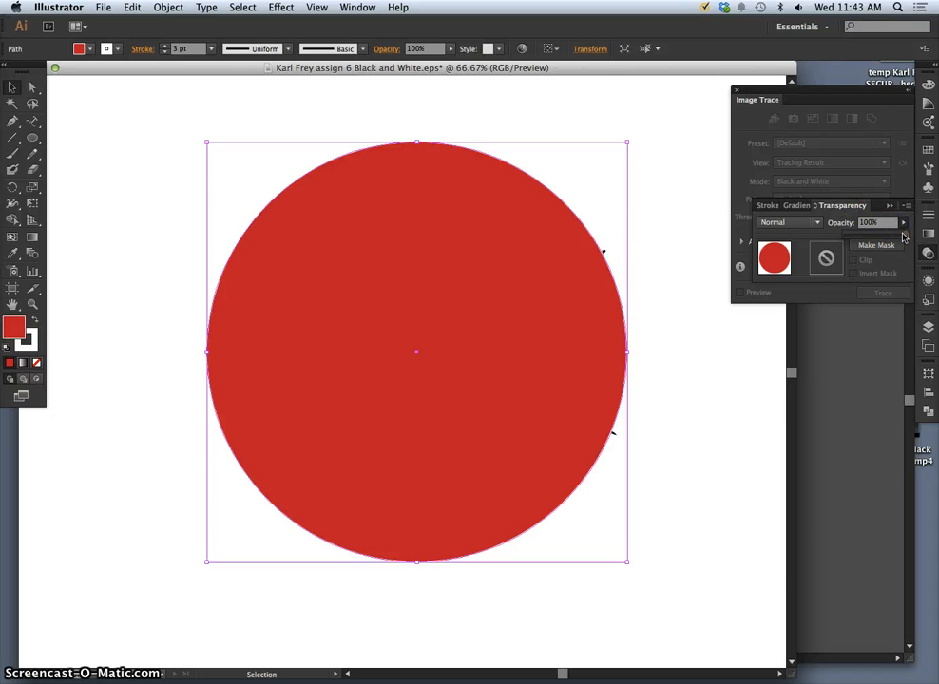
pyautogui.moveTo(878, 234); pyautogui.dragTo(876, 235)
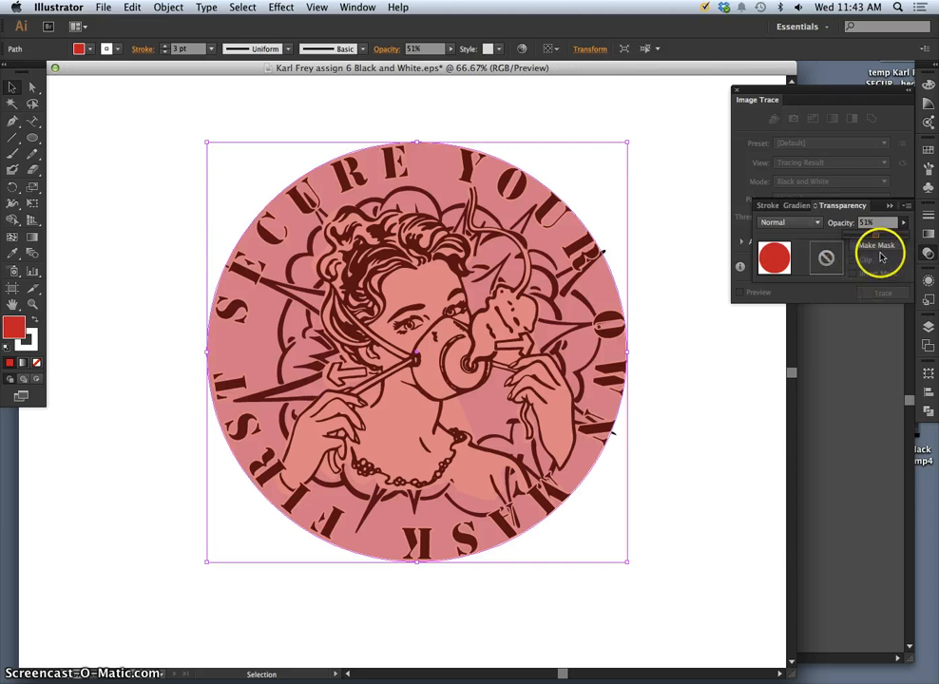
pyautogui.click(925, 327)
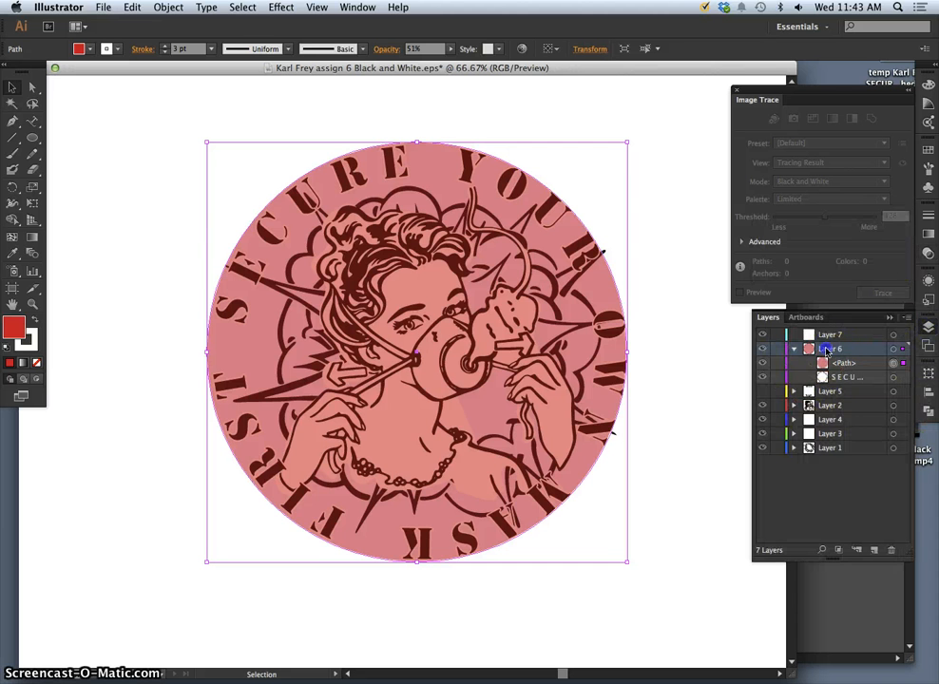
# Move the red circle's path into Layer 2 inside Layer 4, beneath the line-art group.
pyautogui.moveTo(826, 352); pyautogui.dragTo(832, 363)
pyautogui.moveTo(837, 363); pyautogui.dragTo(827, 411)
pyautogui.click(865, 368)
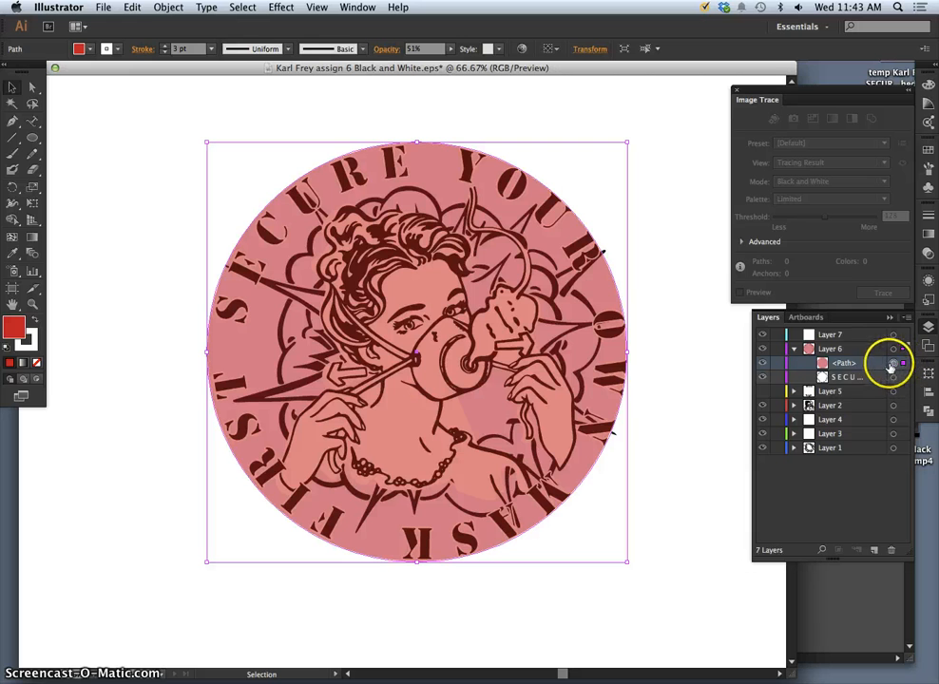
pyautogui.moveTo(837, 366); pyautogui.dragTo(830, 404)
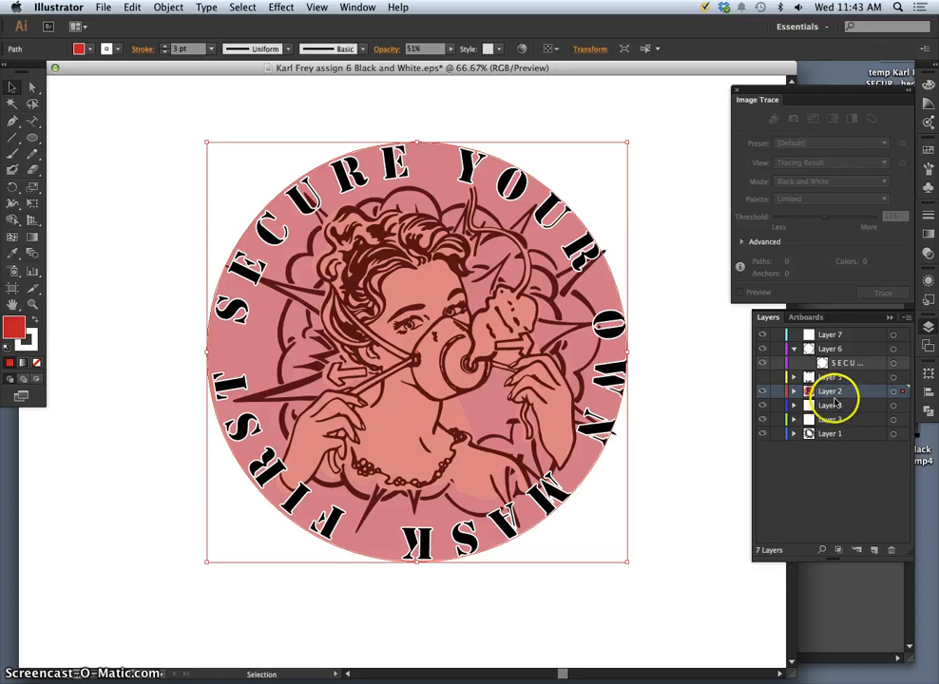
pyautogui.moveTo(846, 393); pyautogui.dragTo(819, 390)
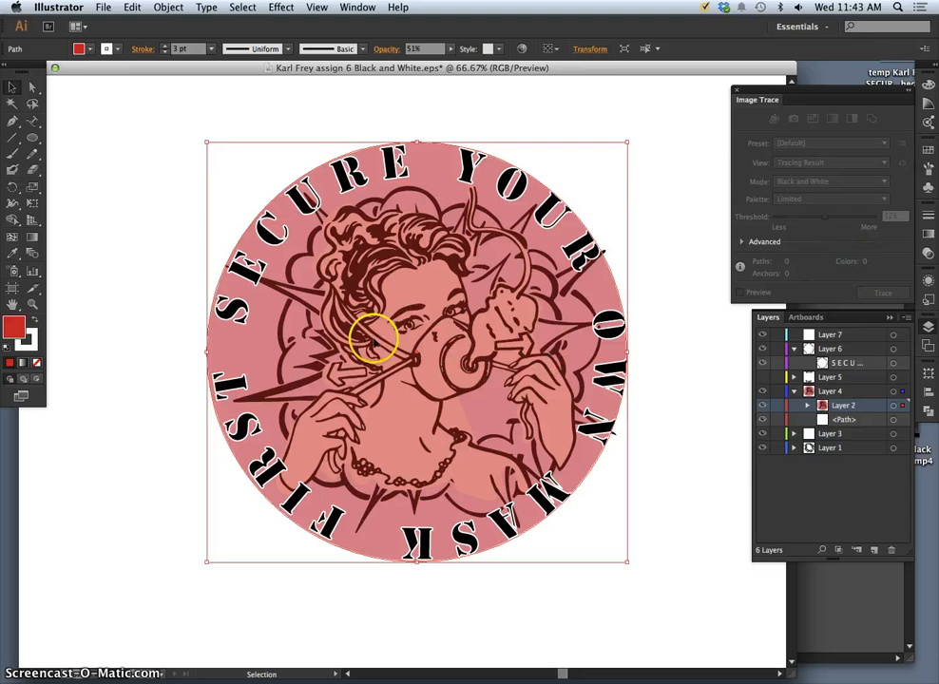
pyautogui.click(808, 406)
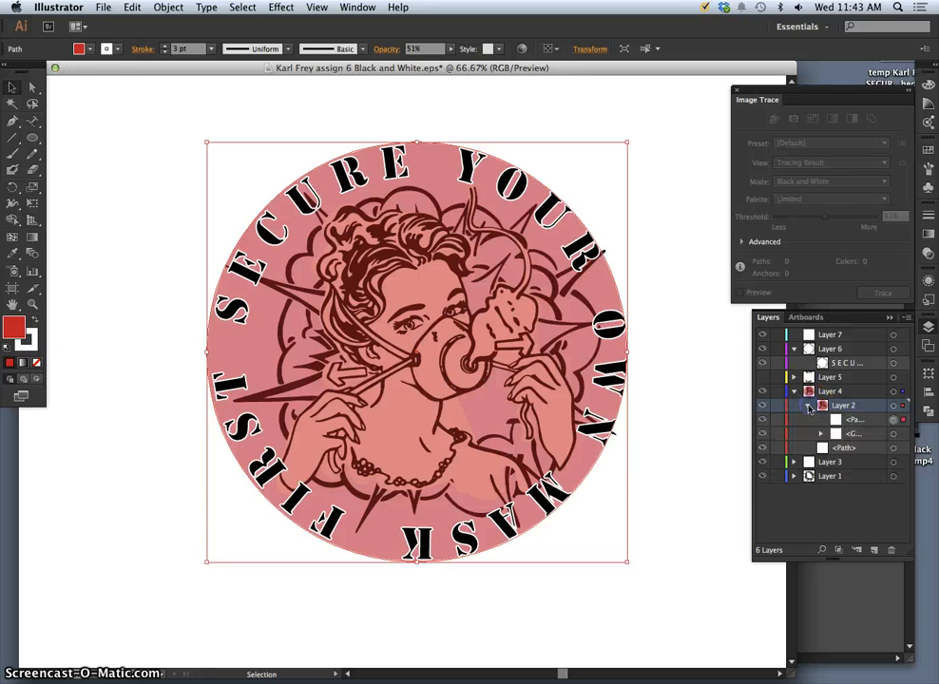
pyautogui.moveTo(835, 433); pyautogui.dragTo(841, 420)
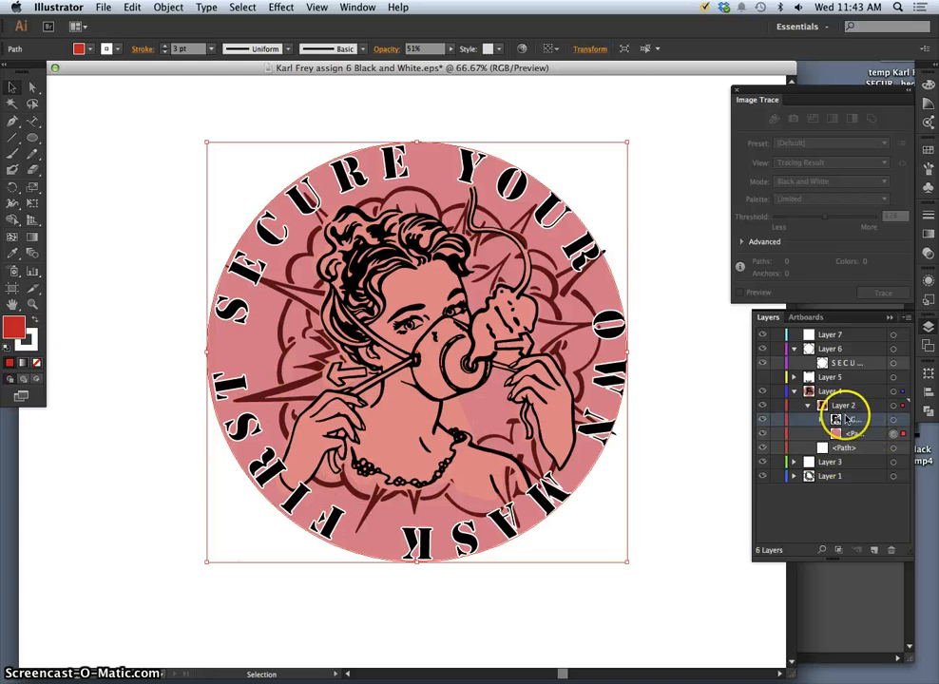
# Add Layer 8 inside Layer 2 below the line art and zoom in on the face mask.
pyautogui.click(873, 550)
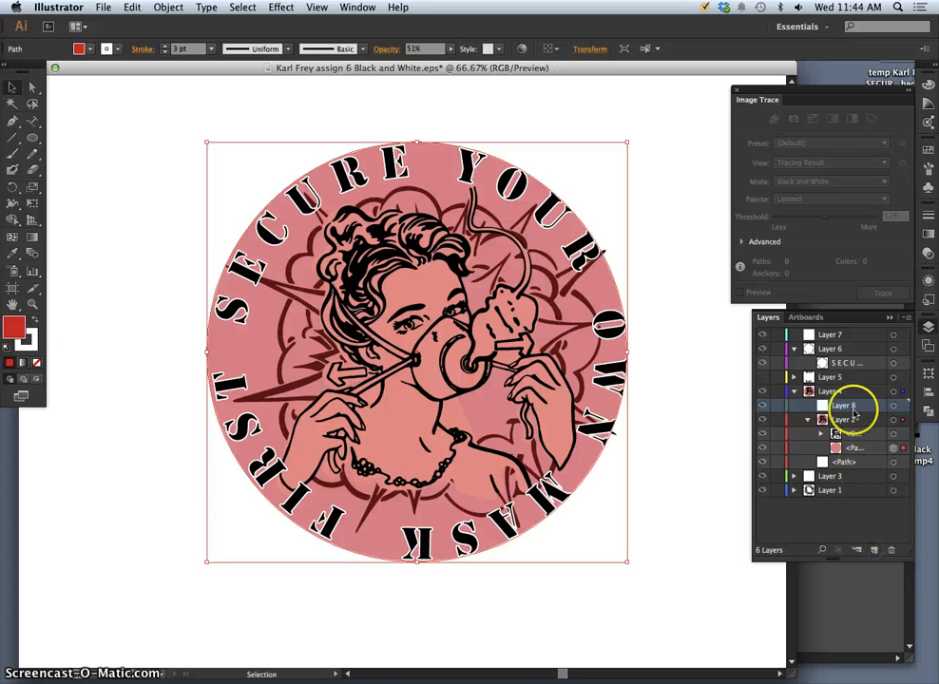
pyautogui.moveTo(854, 410); pyautogui.dragTo(848, 440)
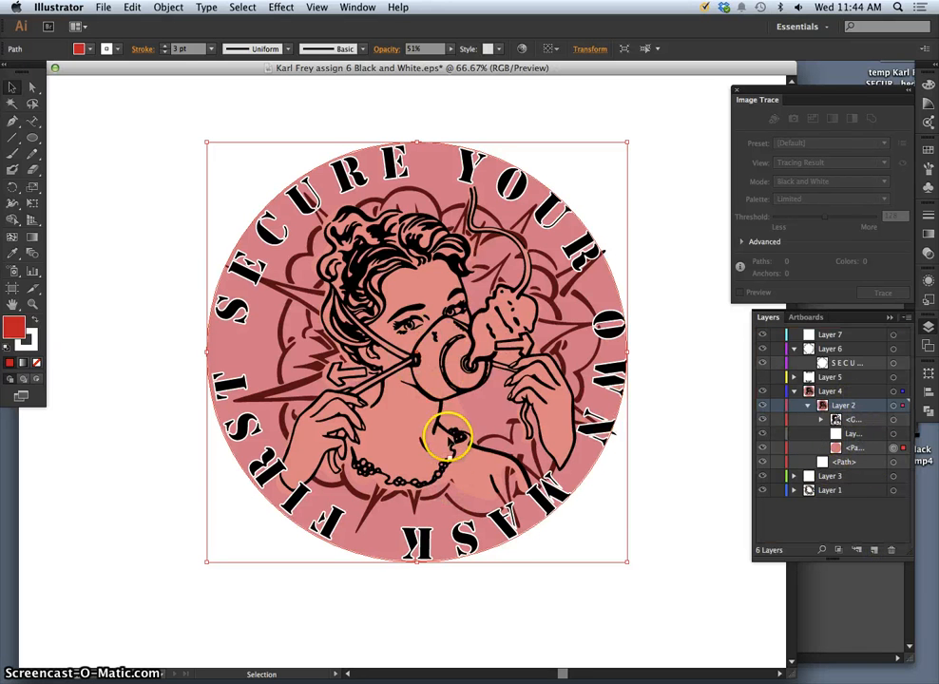
pyautogui.press('a')
pyautogui.press('super+equal')
pyautogui.press('super+equal')
pyautogui.press('super+equal')
pyautogui.press('space')
pyautogui.moveTo(486, 354); pyautogui.dragTo(313, 331)
pyautogui.click(33, 152)
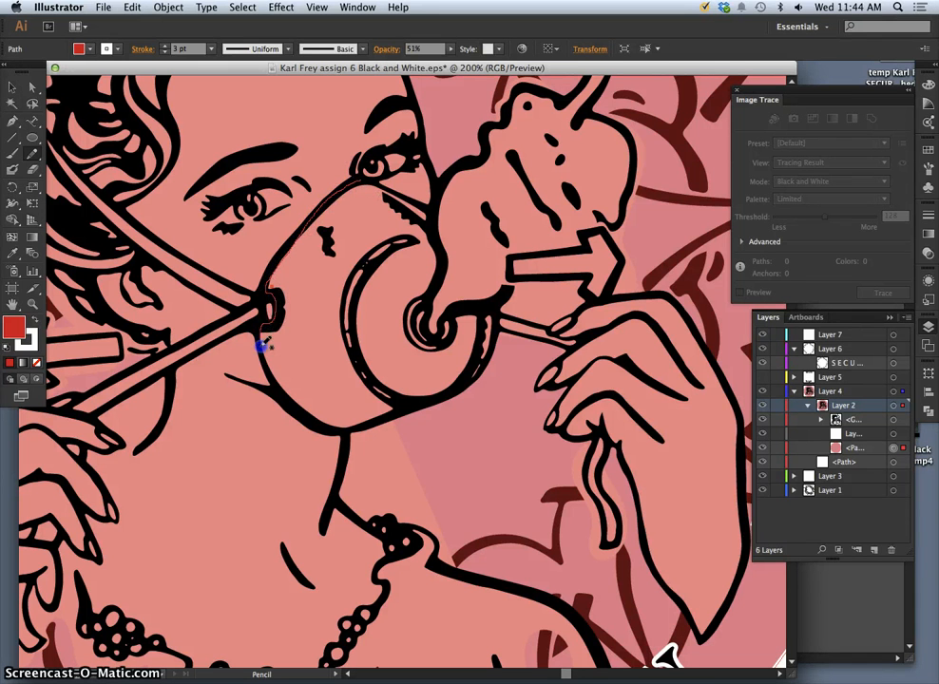
# Trace a closed pencil outline around the face mask, then swap to white fill with no stroke.
pyautogui.moveTo(276, 386); pyautogui.dragTo(303, 419)
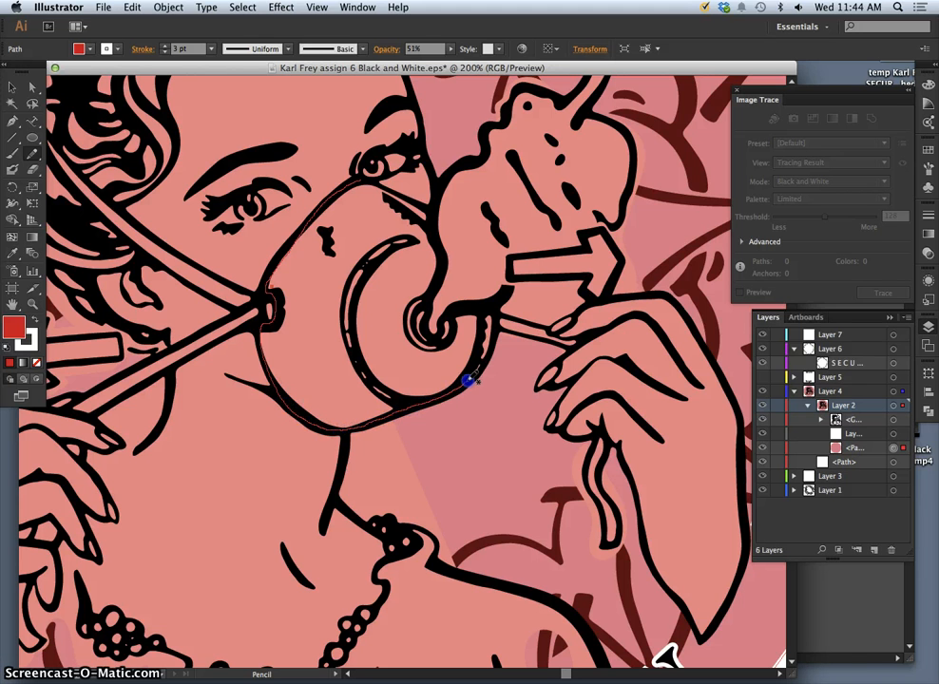
pyautogui.moveTo(496, 324); pyautogui.dragTo(478, 309)
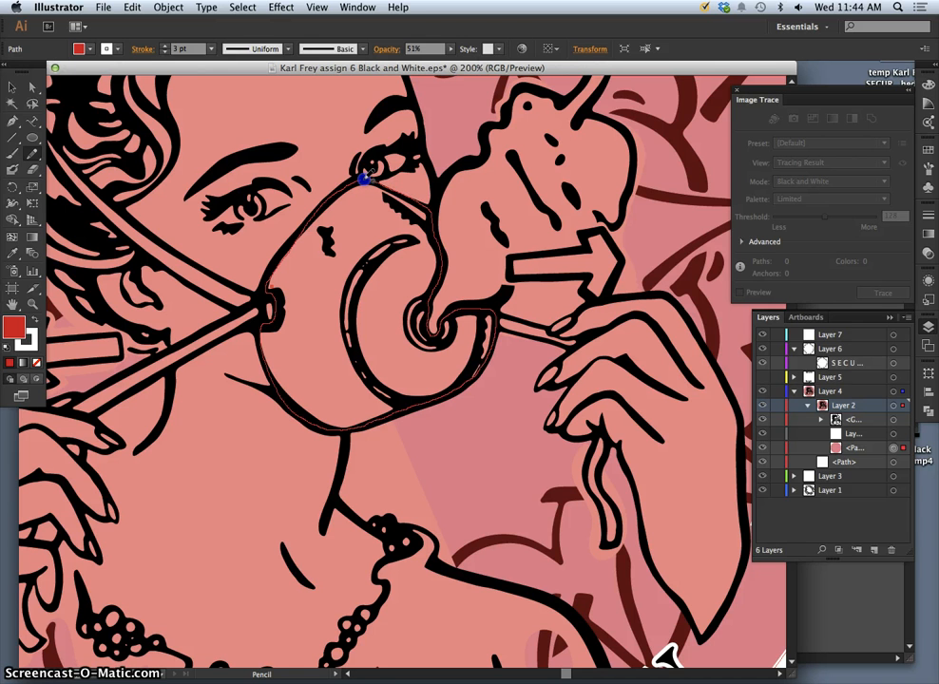
pyautogui.moveTo(368, 174); pyautogui.dragTo(367, 176)
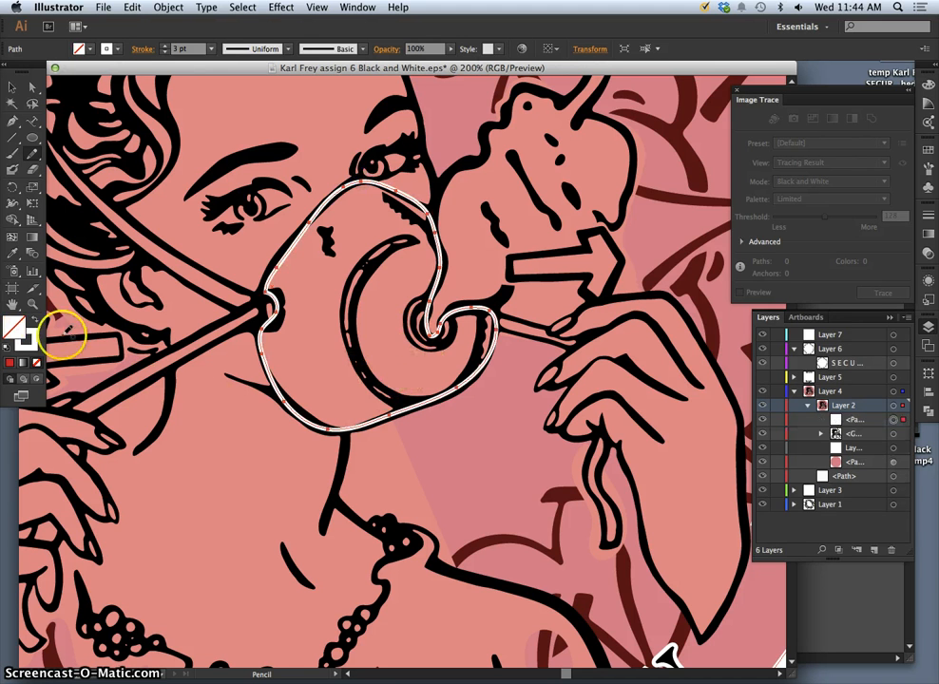
pyautogui.click(34, 320)
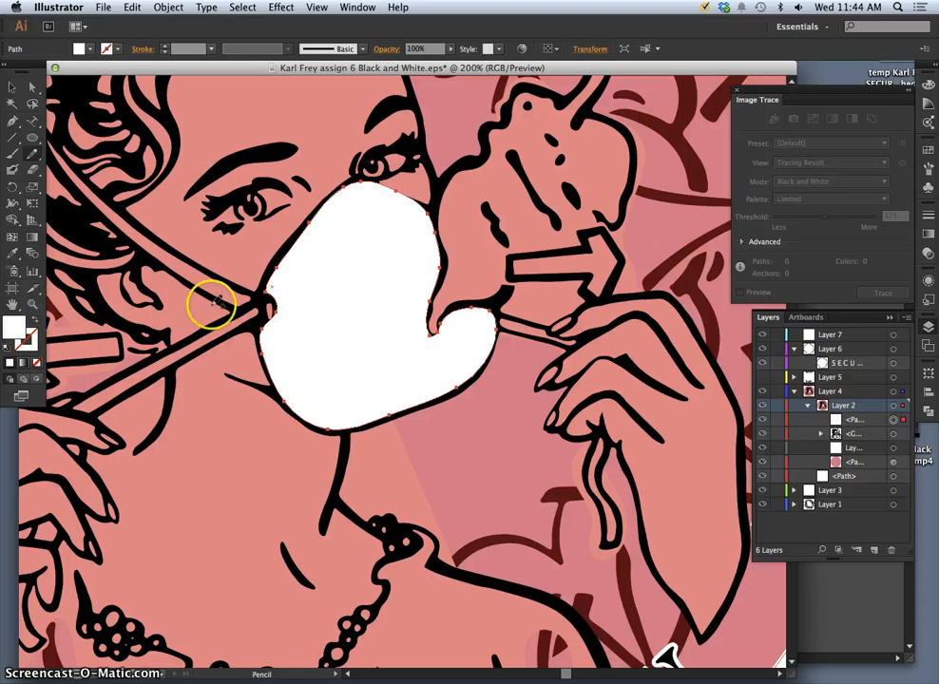
# Fill the mask shape with yellow FFFF33.
pyautogui.doubleClick(13, 329)
pyautogui.click(200, 256)
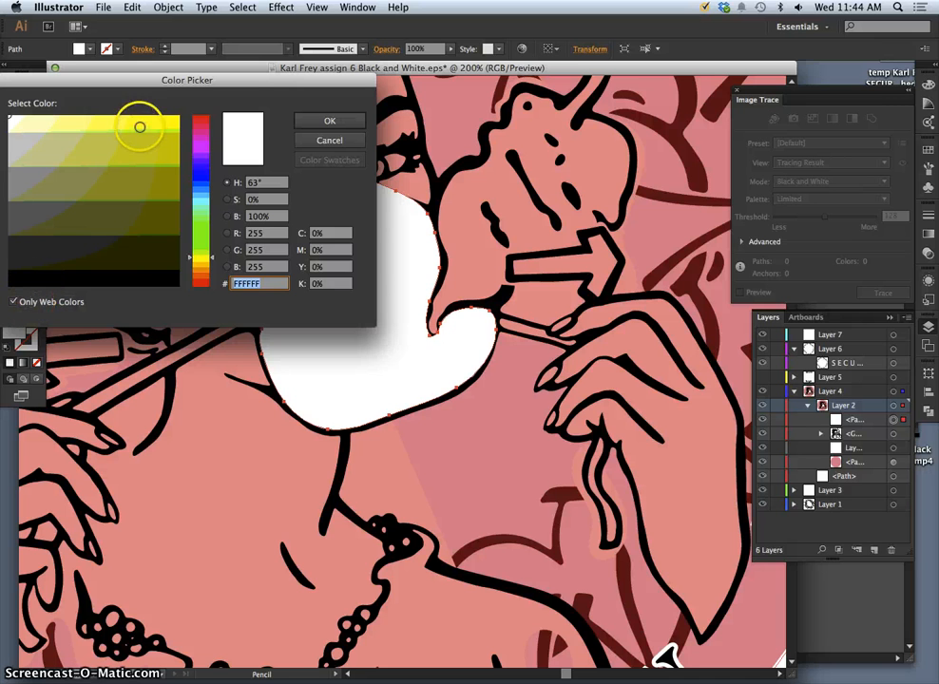
pyautogui.click(137, 125)
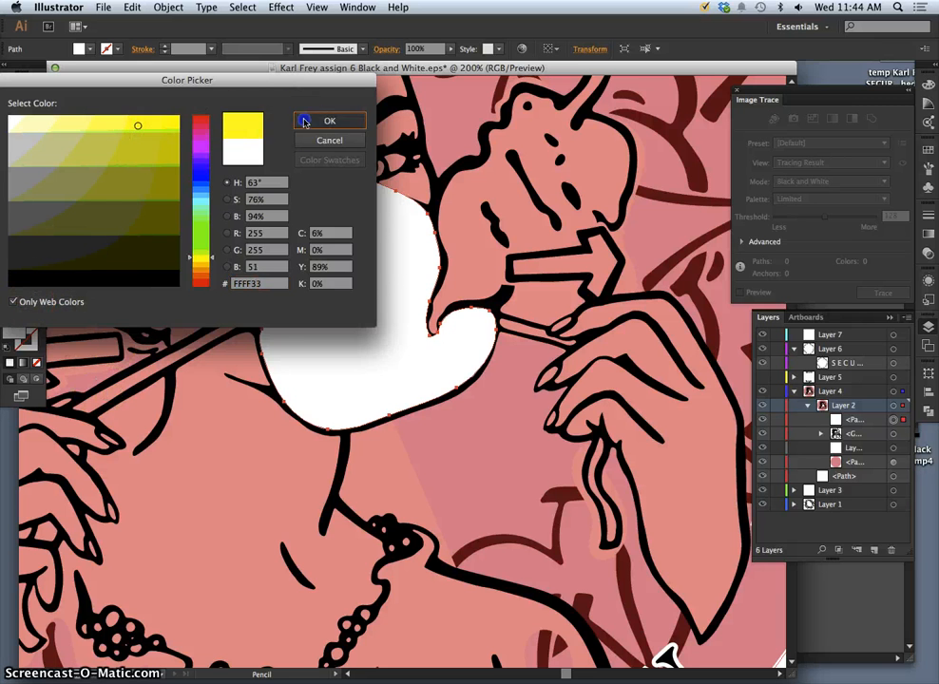
pyautogui.click(305, 122)
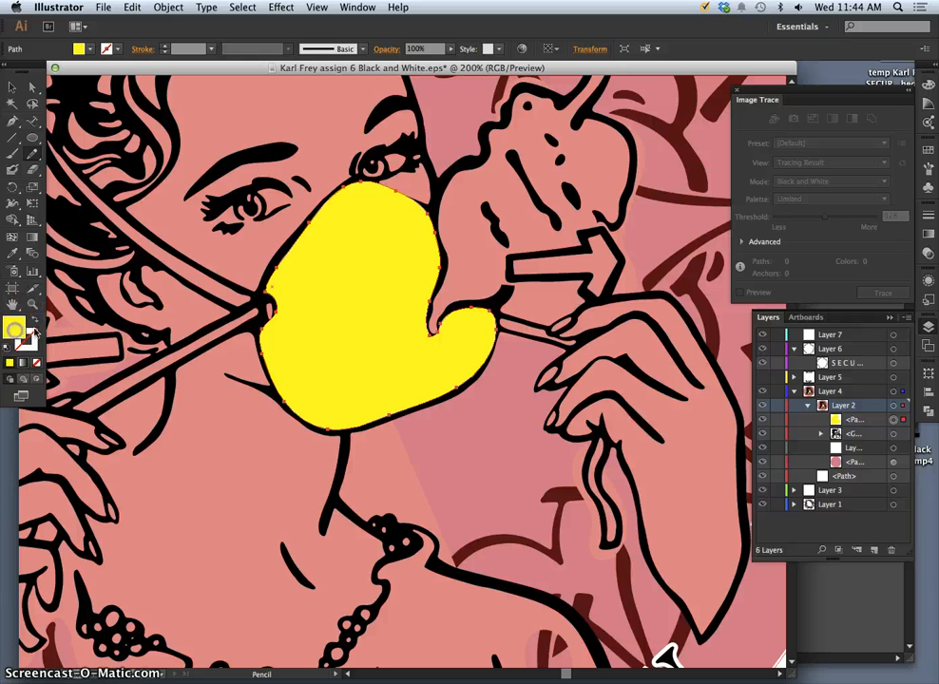
# Adjust the yellow to a slightly deeper #EFE23F with Only Web Colors turned off.
pyautogui.doubleClick(12, 329)
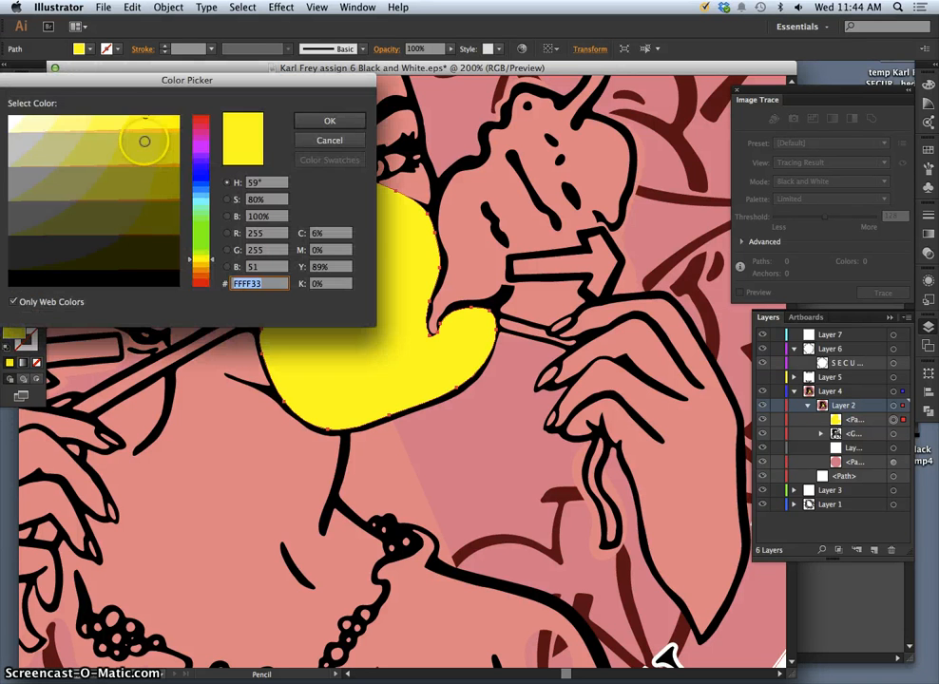
pyautogui.moveTo(144, 140); pyautogui.dragTo(112, 124)
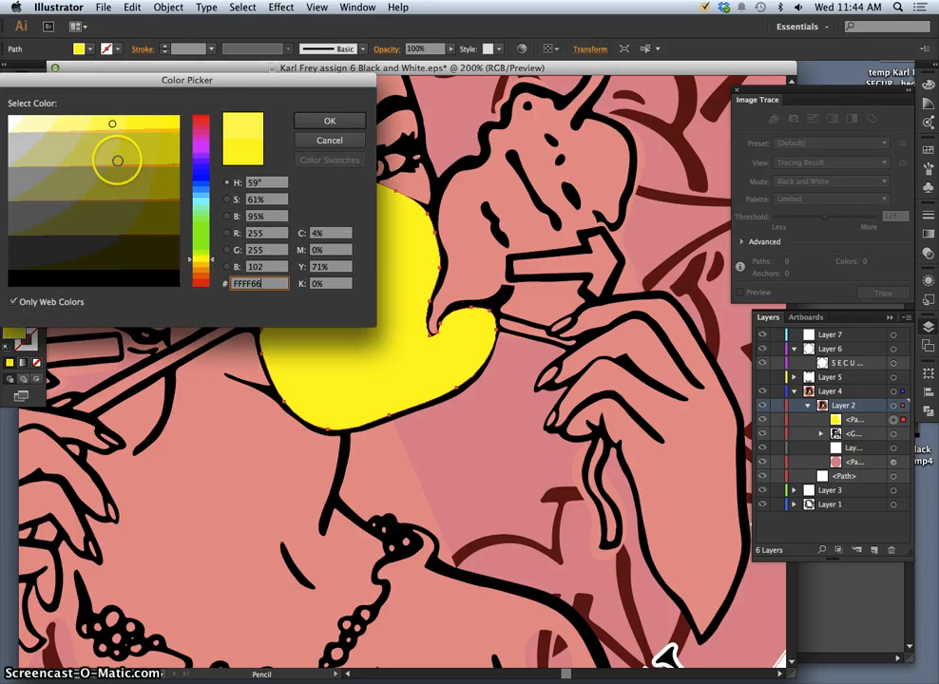
pyautogui.click(210, 257)
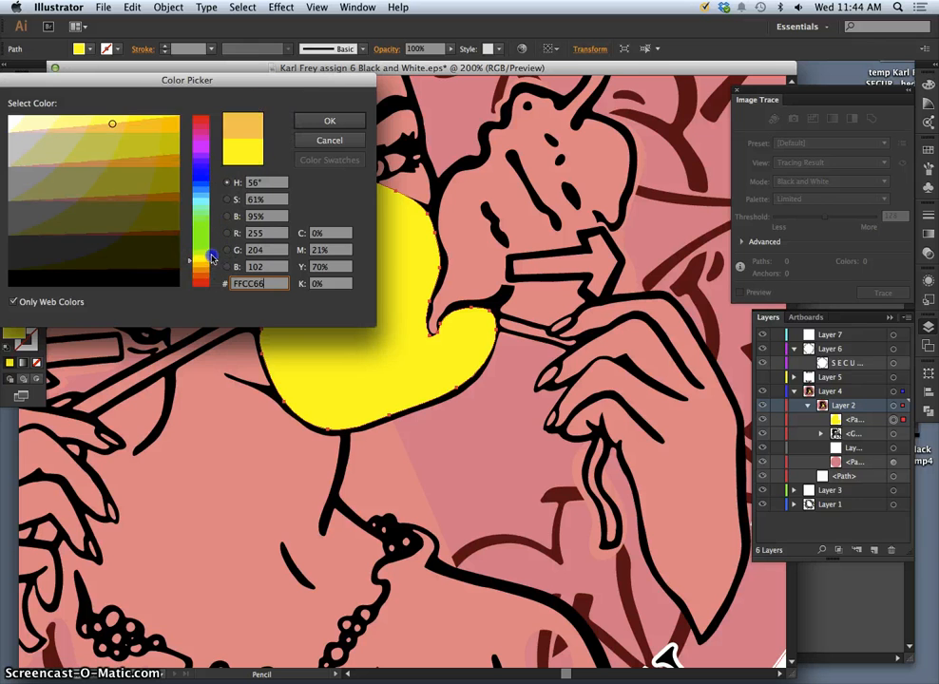
pyautogui.click(211, 258)
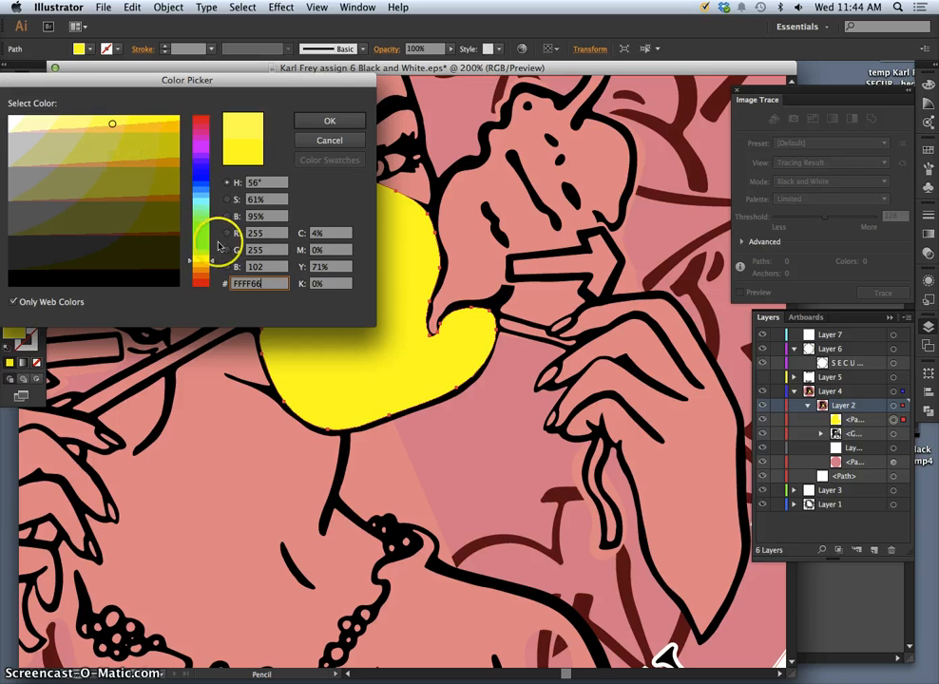
pyautogui.click(14, 303)
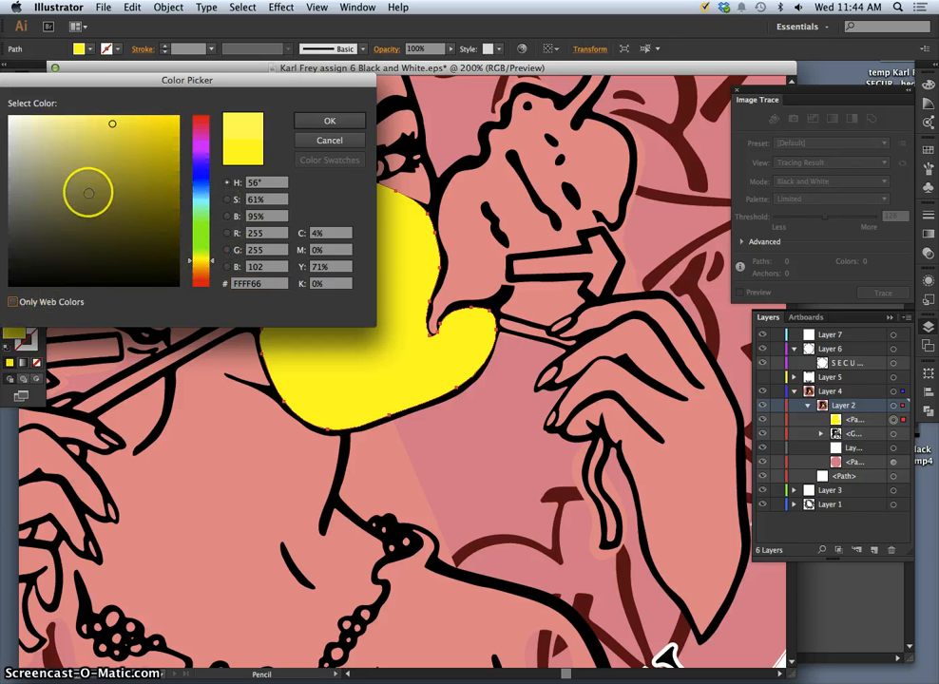
pyautogui.click(128, 136)
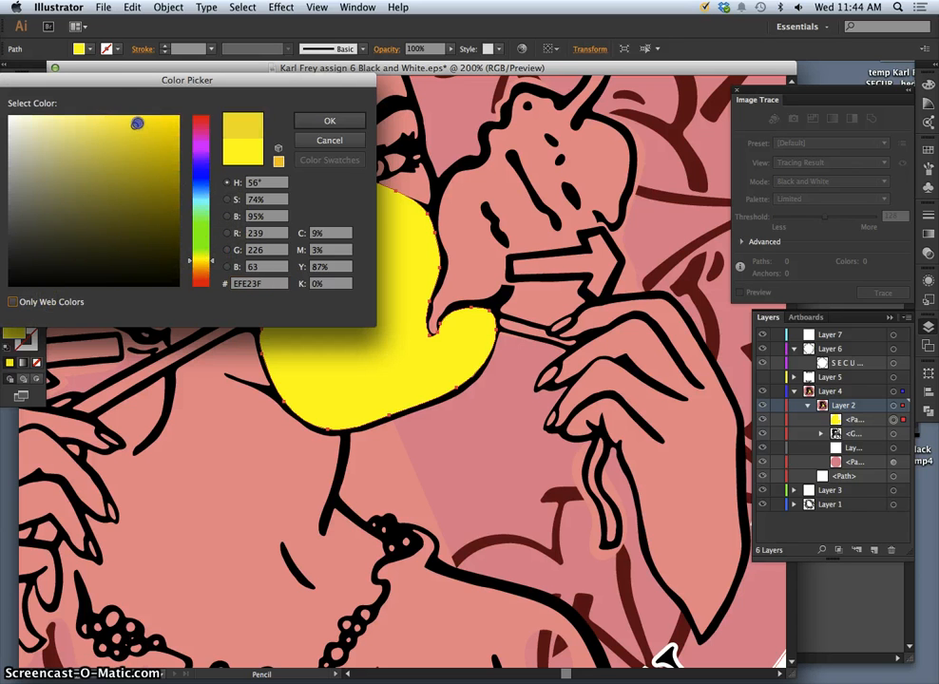
pyautogui.click(310, 122)
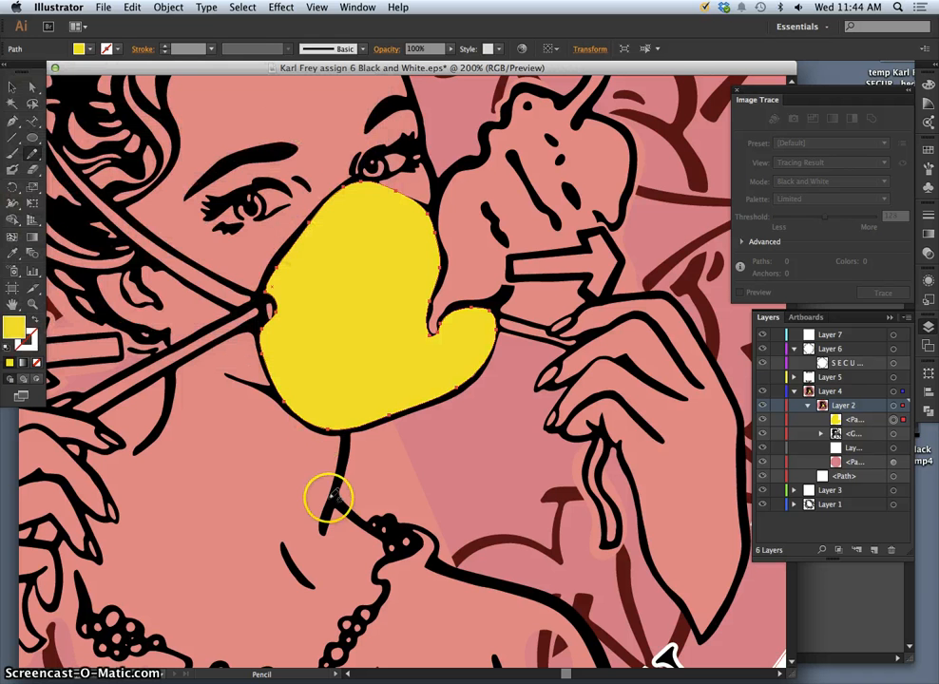
pyautogui.press('v')
pyautogui.press('super+minus')
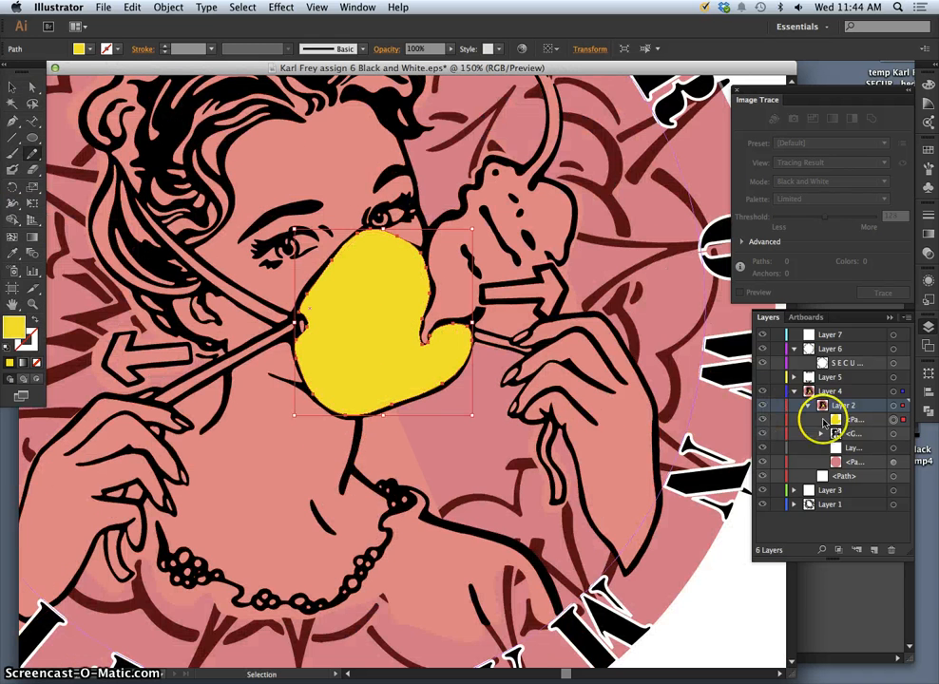
# Move the yellow fill below the line-art group and bring the smoke puff into view.
pyautogui.moveTo(875, 424); pyautogui.dragTo(874, 440)
pyautogui.press('n')
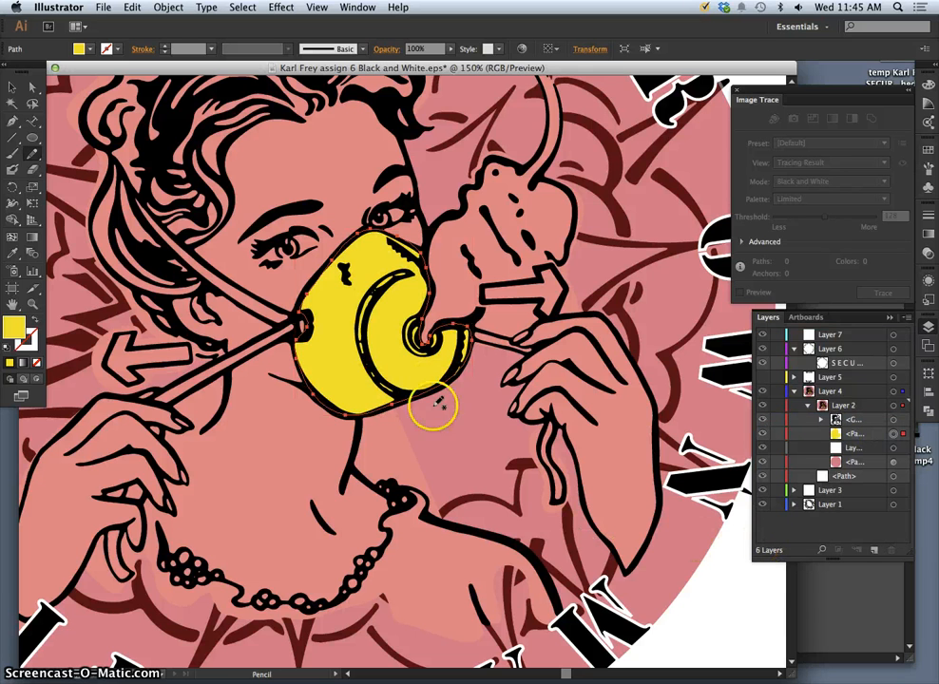
pyautogui.moveTo(497, 306); pyautogui.dragTo(465, 390)
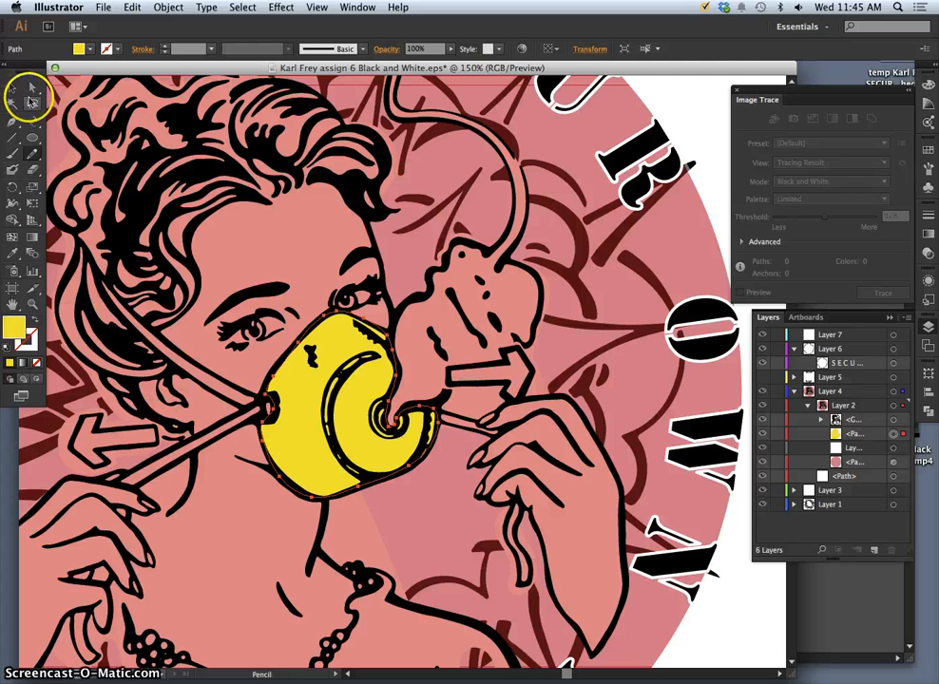
# Trace a closed pencil shape around the smoke puff and its trail.
pyautogui.click(34, 157)
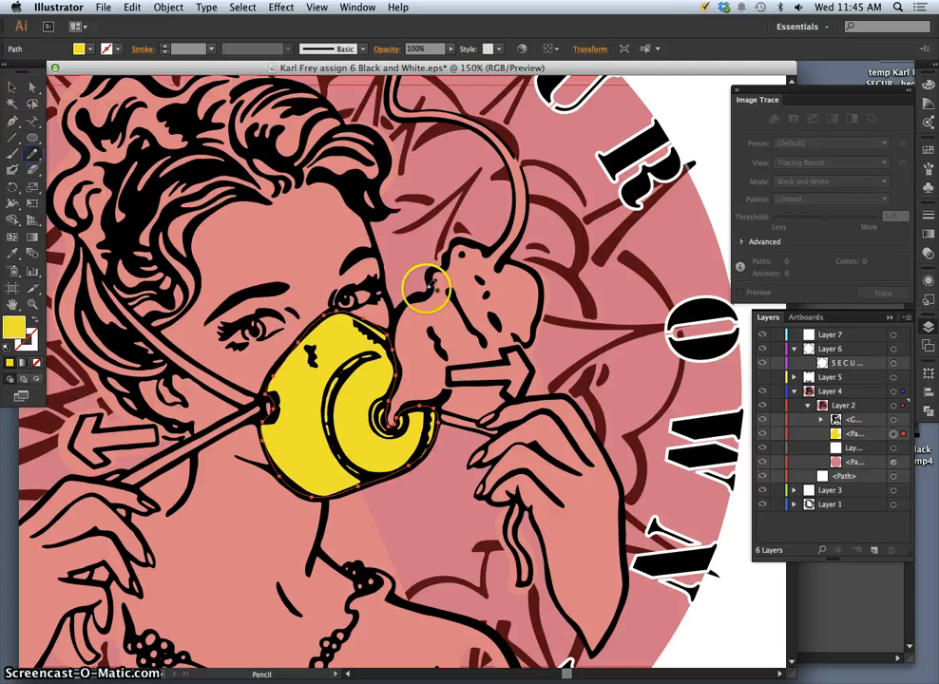
pyautogui.moveTo(487, 250); pyautogui.dragTo(467, 241)
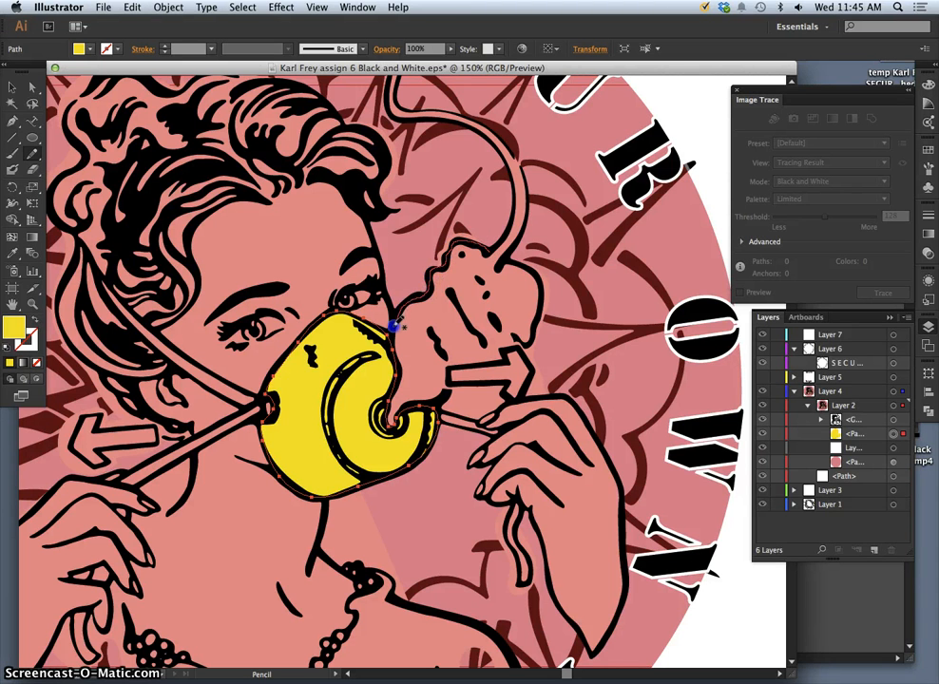
pyautogui.moveTo(393, 334); pyautogui.dragTo(392, 339)
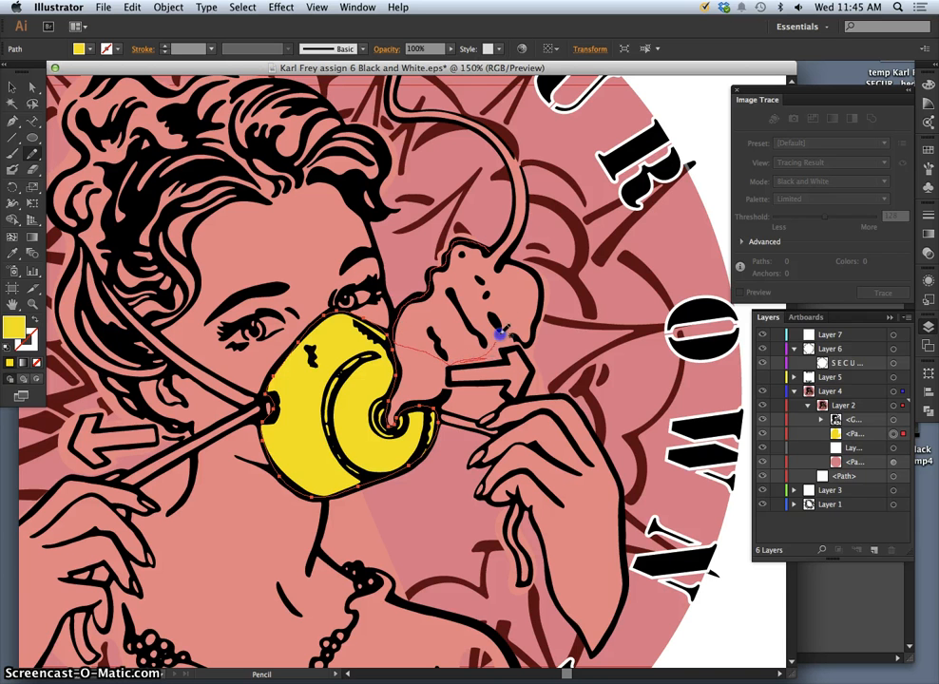
pyautogui.moveTo(518, 243); pyautogui.dragTo(528, 210)
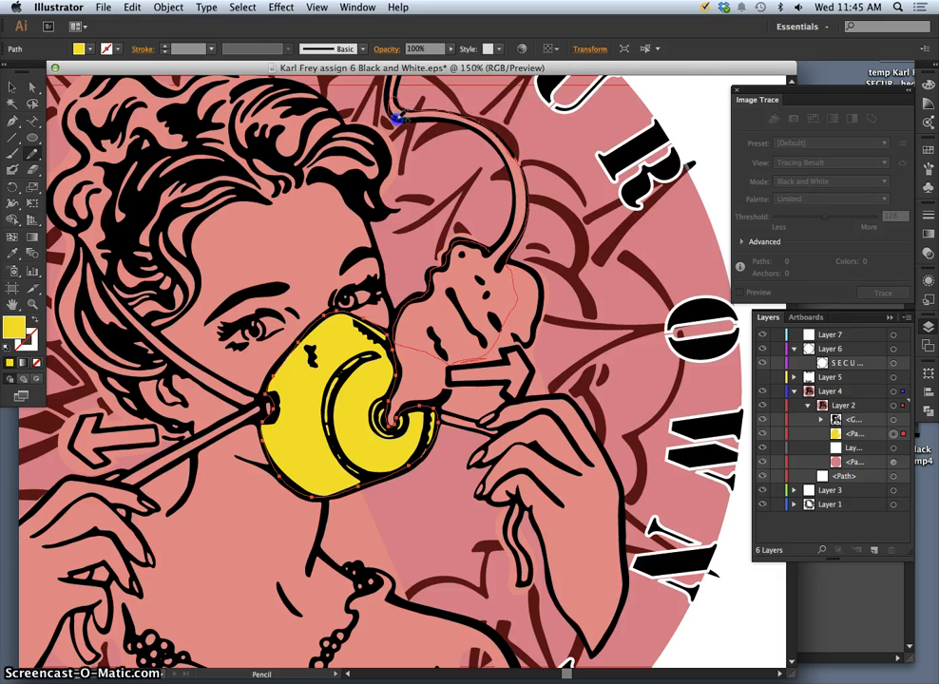
pyautogui.moveTo(451, 124); pyautogui.dragTo(493, 151)
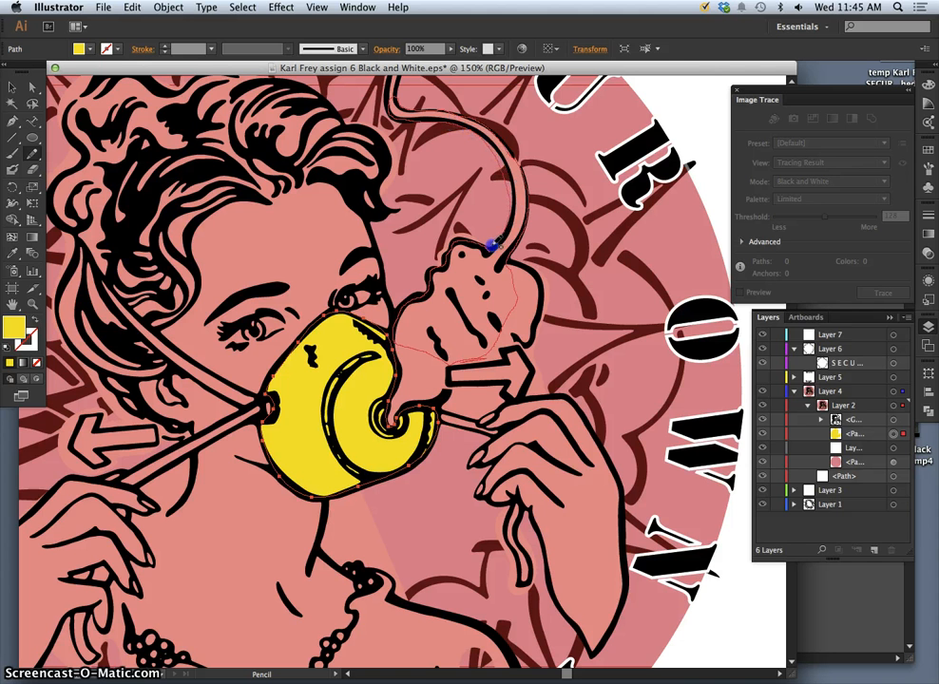
pyautogui.moveTo(488, 251); pyautogui.dragTo(491, 252)
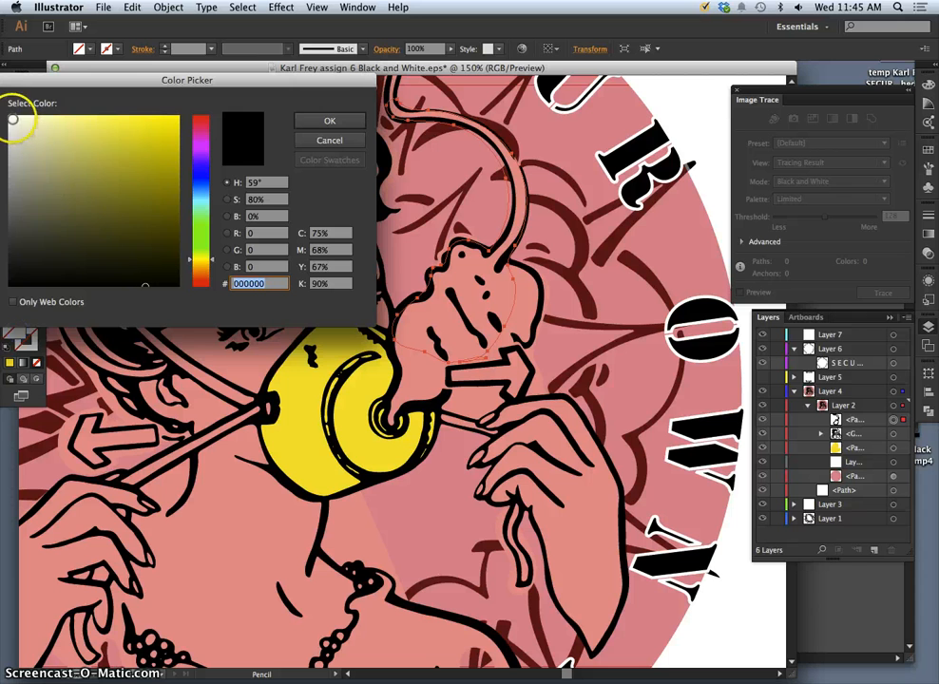
# Fill the smoke shape white and move it beneath the line-art group.
pyautogui.click(11, 118)
pyautogui.click(316, 119)
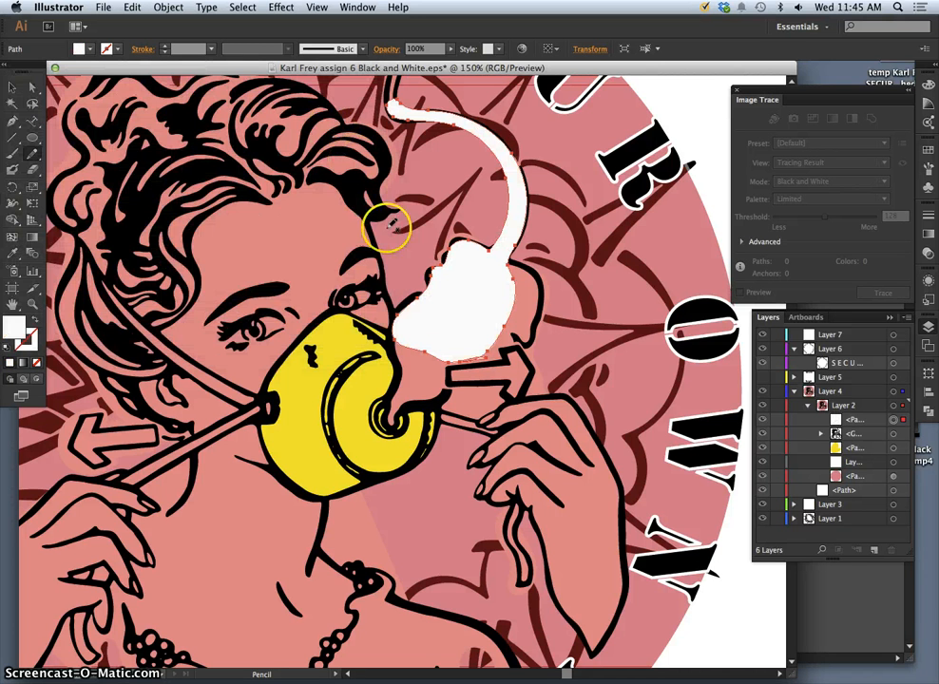
pyautogui.moveTo(861, 420); pyautogui.dragTo(856, 443)
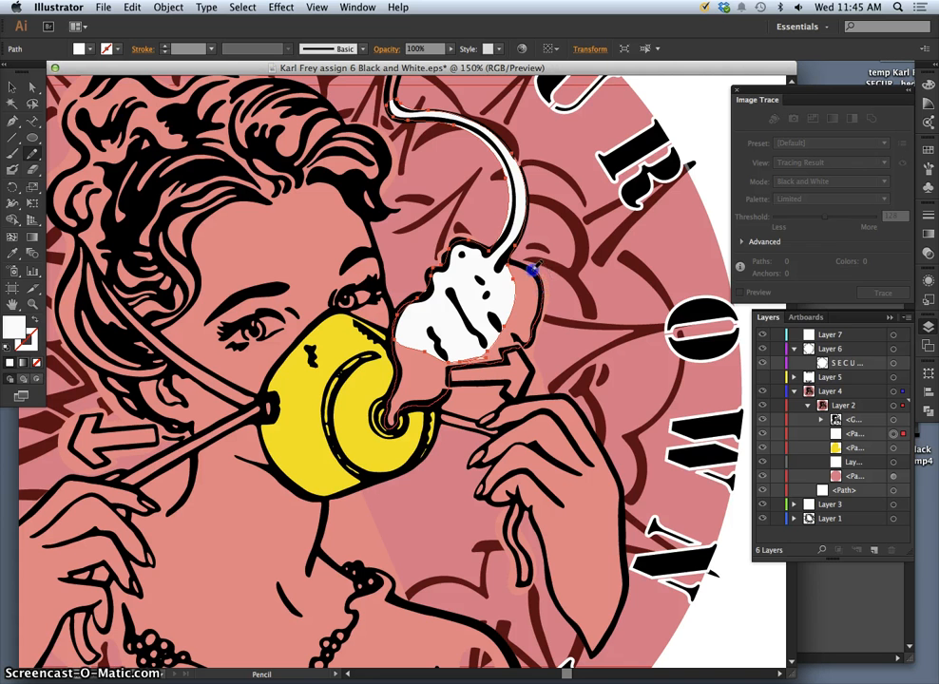
# Extend the white fill up the smoke trail with pencil redraws, undoing two mistaken strokes.
pyautogui.moveTo(510, 255); pyautogui.dragTo(457, 353)
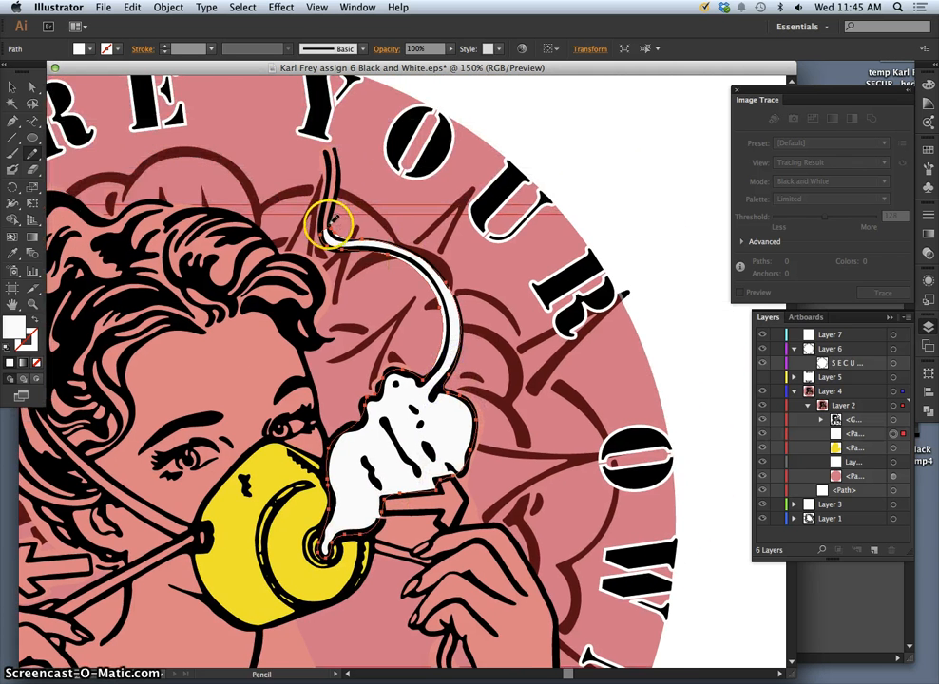
pyautogui.moveTo(329, 231); pyautogui.dragTo(333, 207)
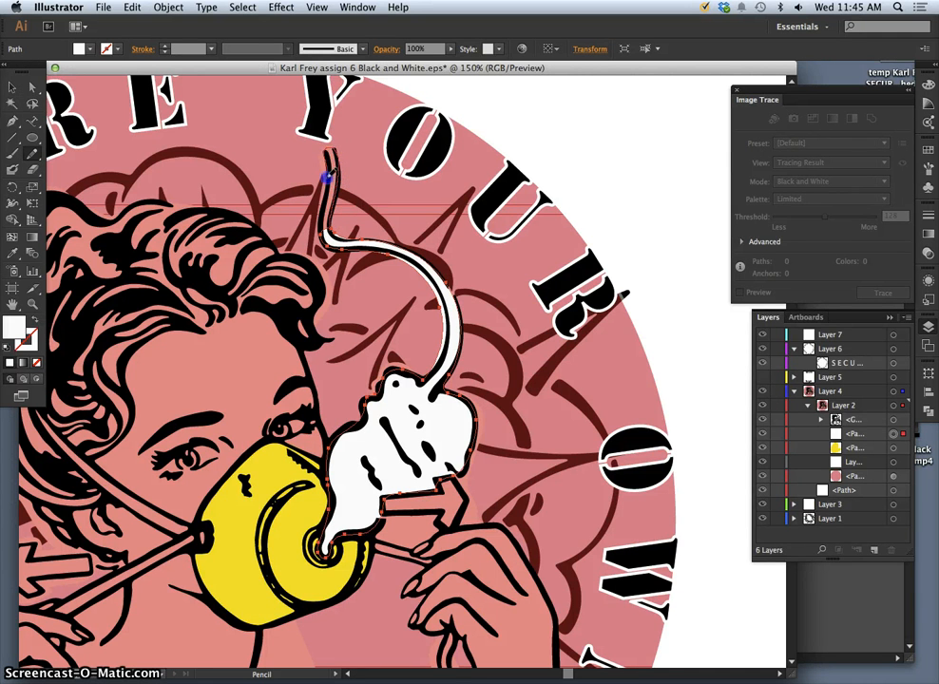
pyautogui.moveTo(323, 239)
pyautogui.mouseDown()
pyautogui.moveTo(359, 314)
pyautogui.moveTo(440, 309)
pyautogui.moveTo(380, 242)
pyautogui.moveTo(341, 252)
pyautogui.moveTo(357, 241)
pyautogui.mouseUp()
pyautogui.press('super+z')
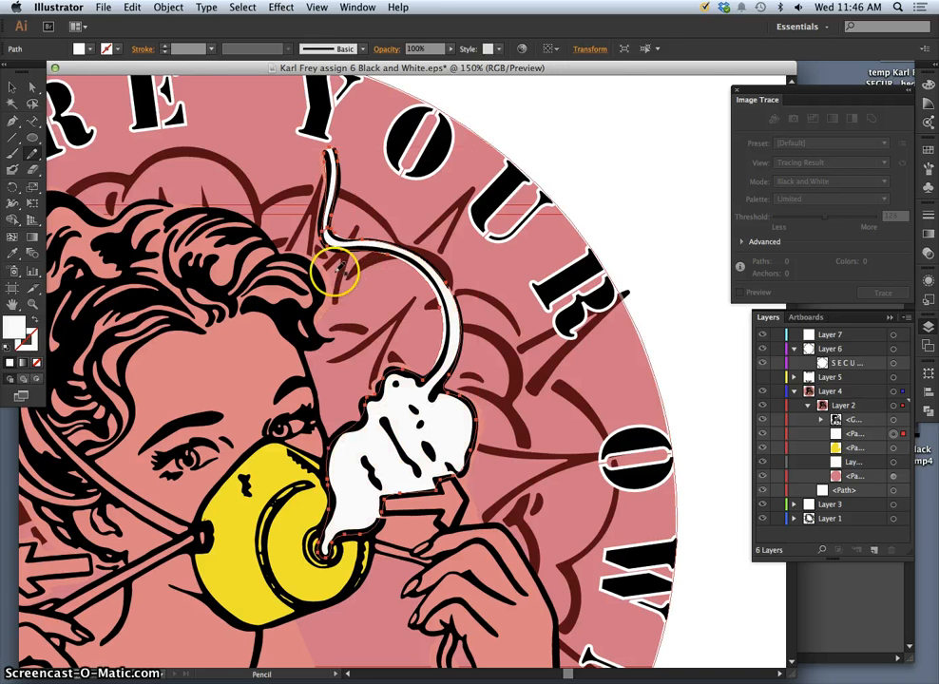
pyautogui.press('super+z')
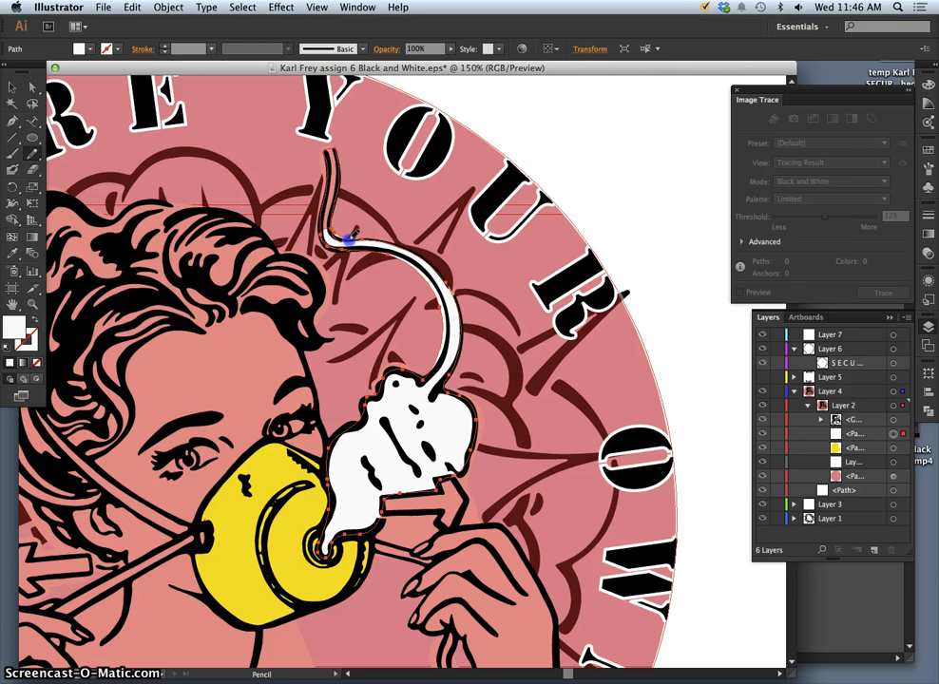
pyautogui.moveTo(355, 239); pyautogui.dragTo(357, 241)
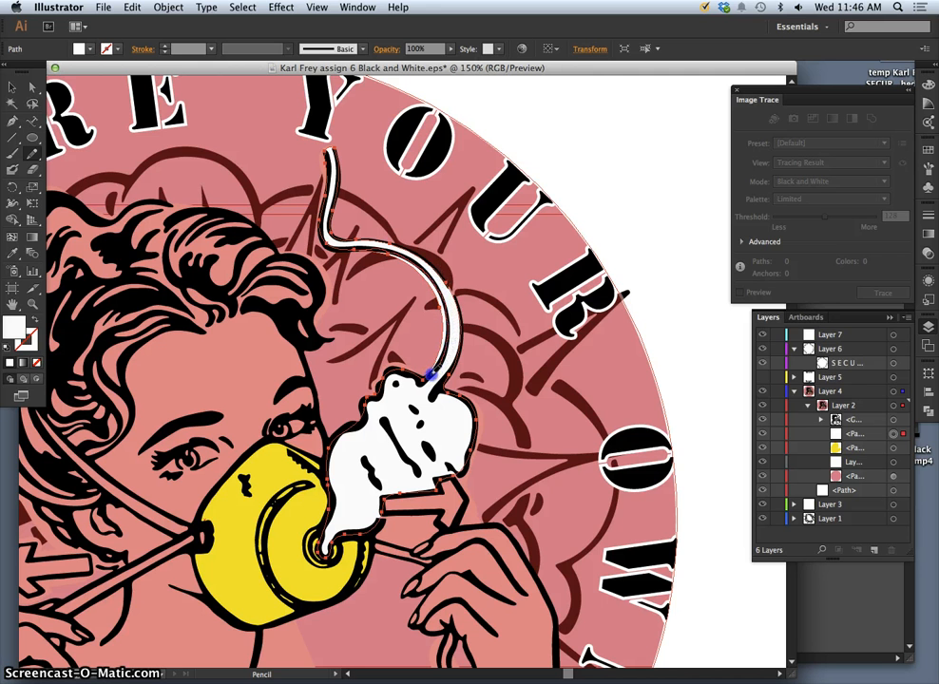
pyautogui.moveTo(421, 378)
pyautogui.mouseDown()
pyautogui.moveTo(437, 380)
pyautogui.moveTo(405, 257)
pyautogui.moveTo(356, 224)
pyautogui.moveTo(429, 267)
pyautogui.moveTo(449, 299)
pyautogui.moveTo(447, 405)
pyautogui.moveTo(464, 469)
pyautogui.moveTo(446, 515)
pyautogui.moveTo(384, 441)
pyautogui.moveTo(368, 404)
pyautogui.mouseUp()
# Pan back to the gas mask and fit the whole badge in view.
pyautogui.press('space')
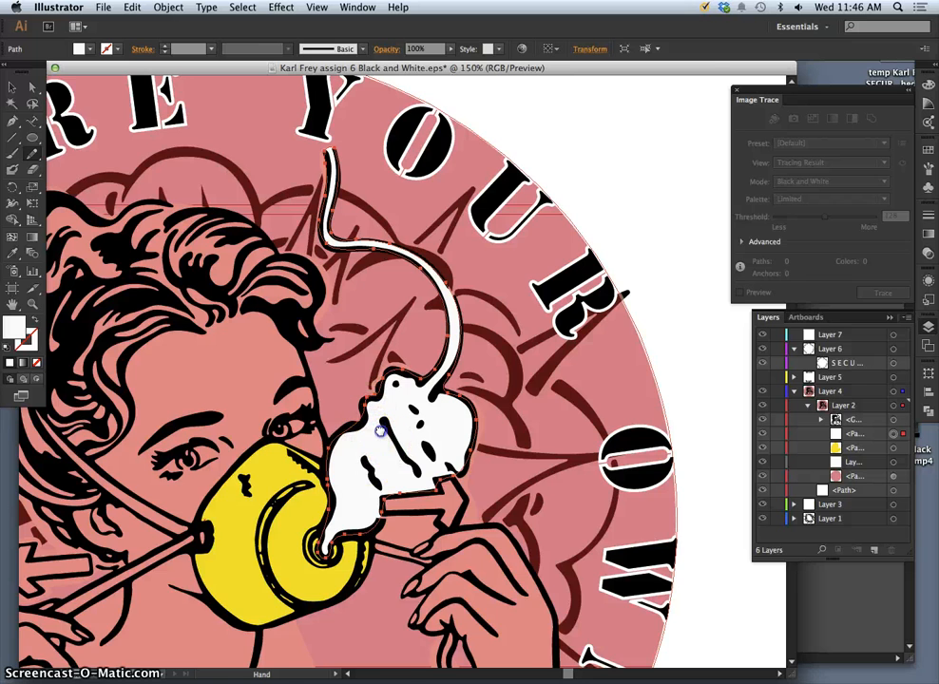
pyautogui.moveTo(368, 461); pyautogui.dragTo(483, 273)
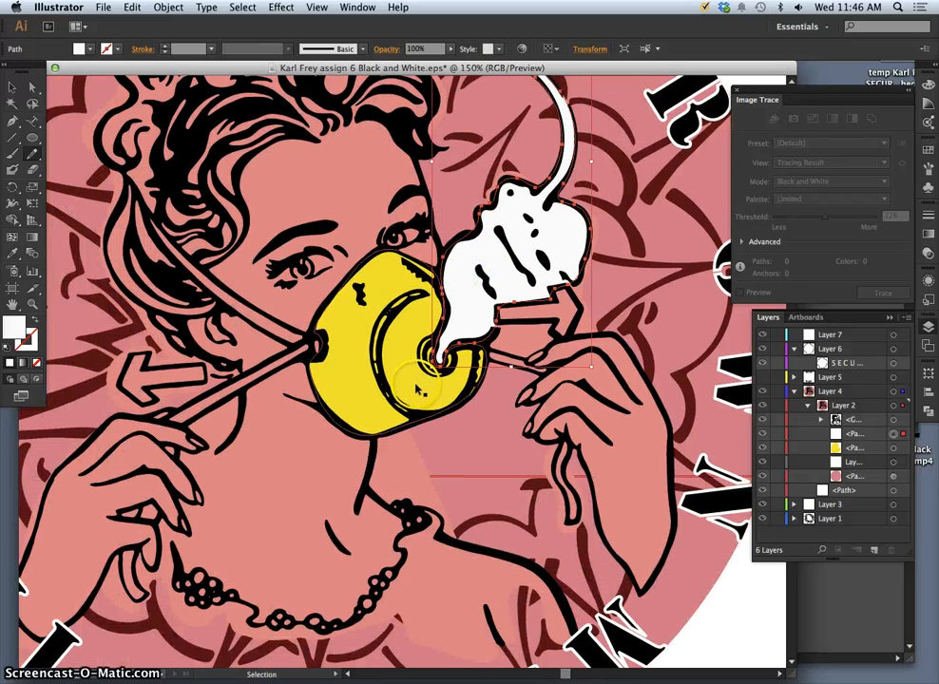
pyautogui.press('super+0')
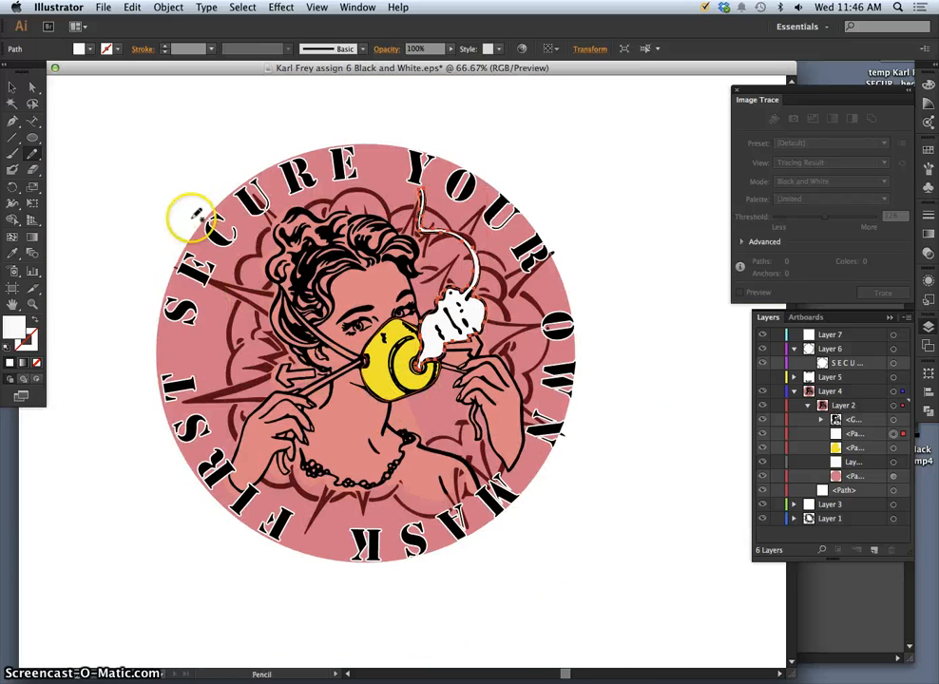
# Deselect the smoke path, add a new layer, and zoom in on the mask and arrow.
pyautogui.click(31, 87)
pyautogui.click(77, 114)
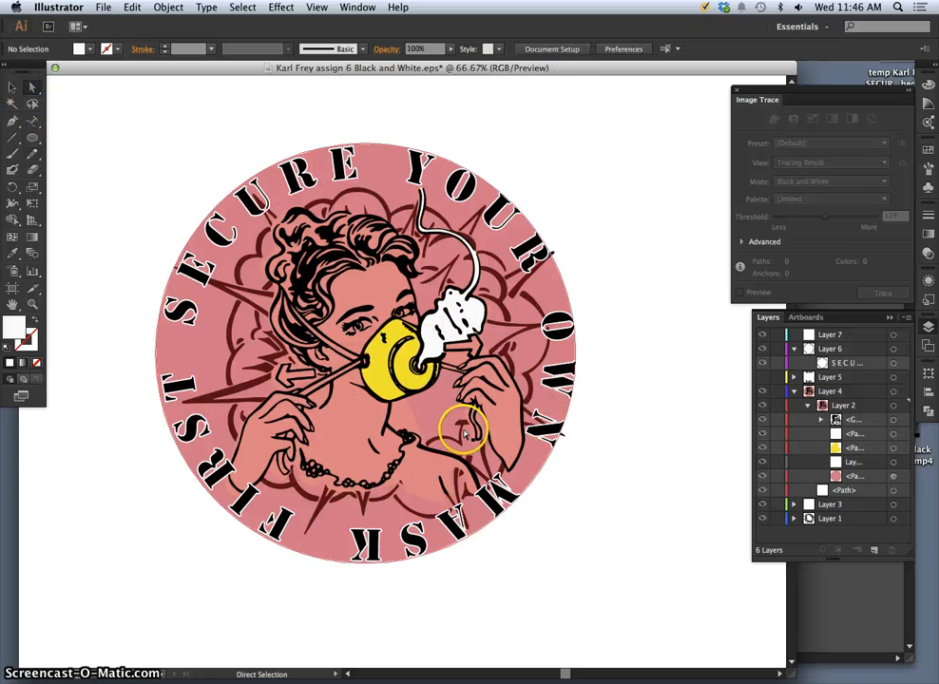
pyautogui.click(872, 550)
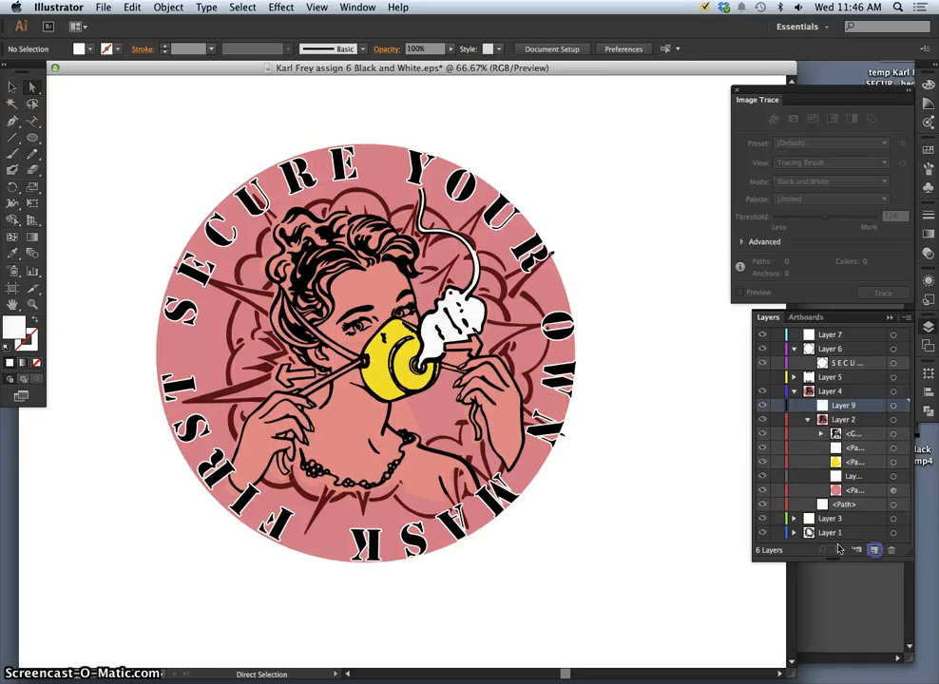
pyautogui.press('super+minus')
pyautogui.press('super+plus')
pyautogui.press('super+plus')
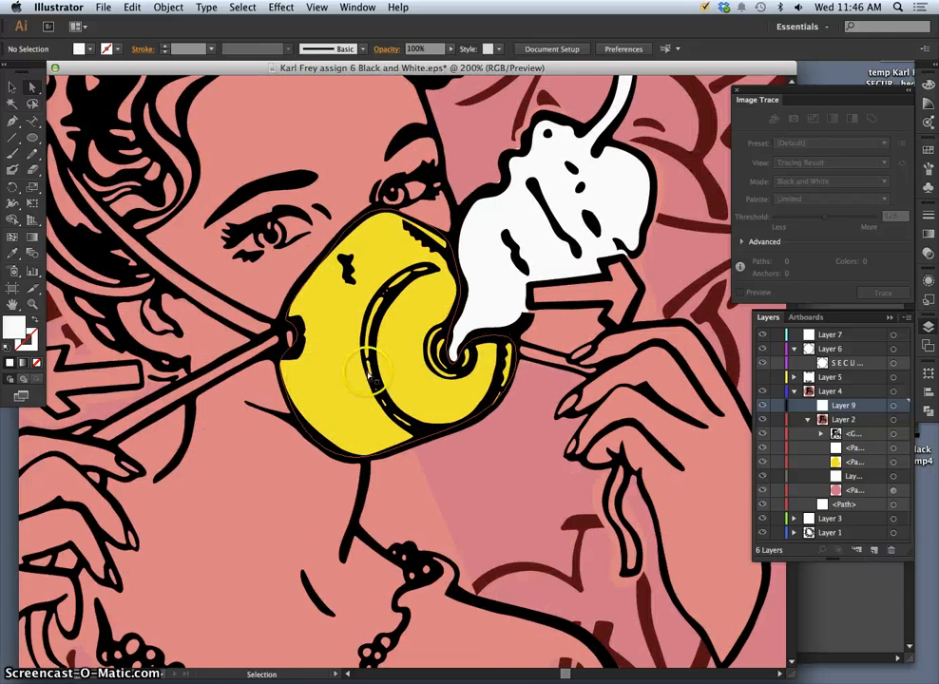
pyautogui.moveTo(583, 304); pyautogui.dragTo(417, 307)
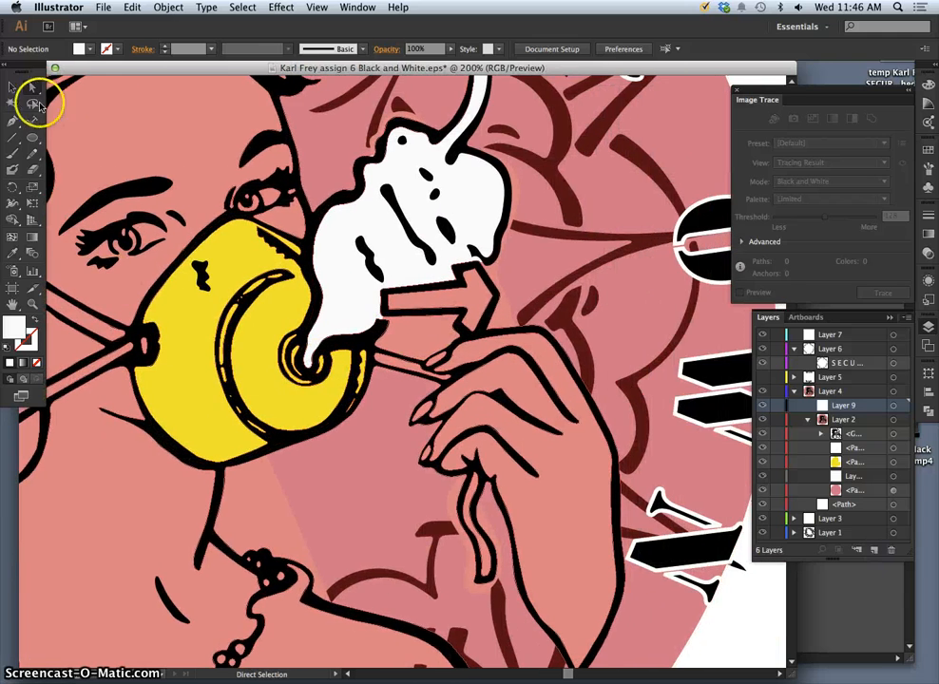
# Start a Pencil trace of the arrow and target the sublayer inside Layer 2.
pyautogui.click(31, 155)
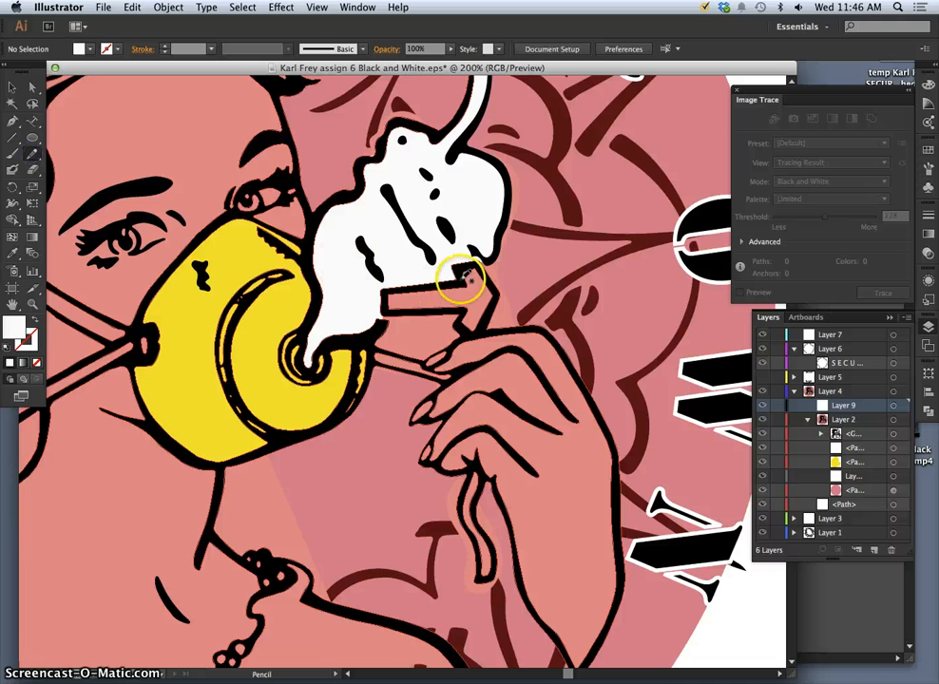
pyautogui.moveTo(460, 270); pyautogui.dragTo(460, 276)
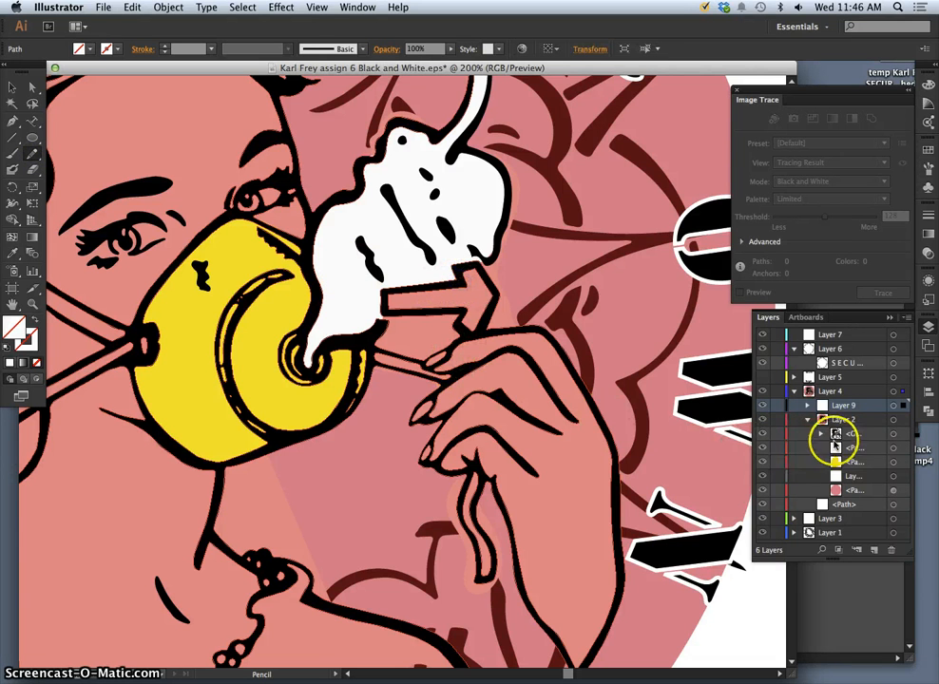
pyautogui.click(853, 476)
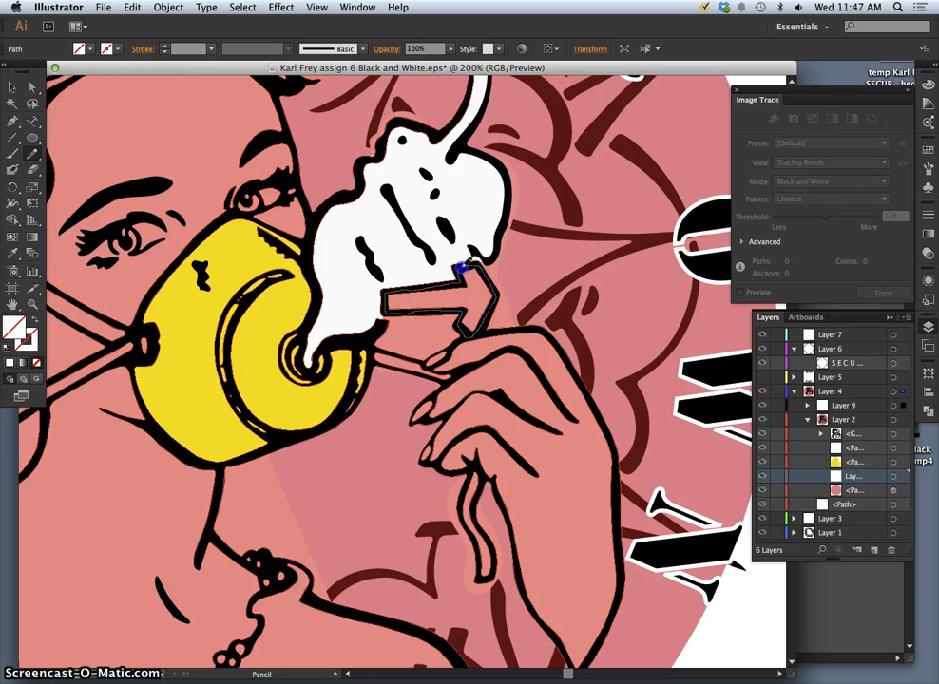
pyautogui.moveTo(458, 269); pyautogui.dragTo(462, 264)
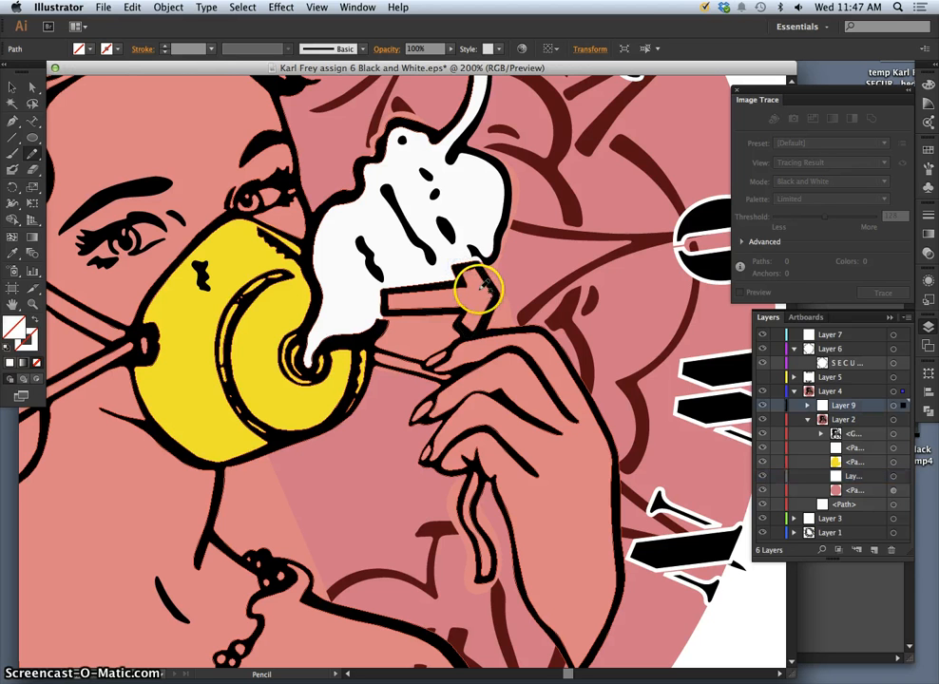
# Move the empty sublayer up within Layer 2 and trace a closed outline around the right-pointing arrow.
pyautogui.click(764, 407)
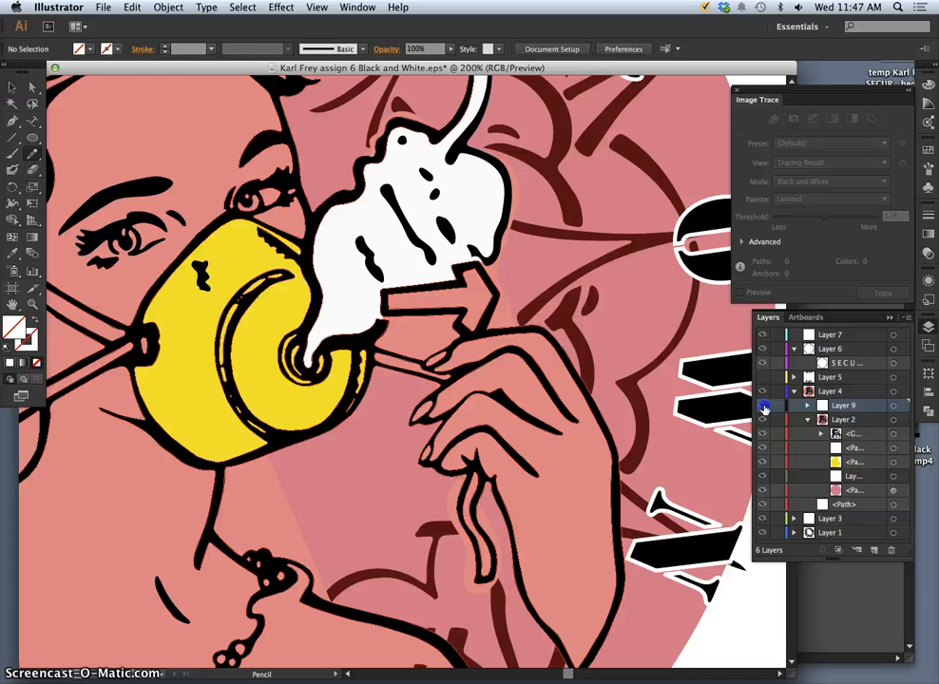
pyautogui.click(826, 474)
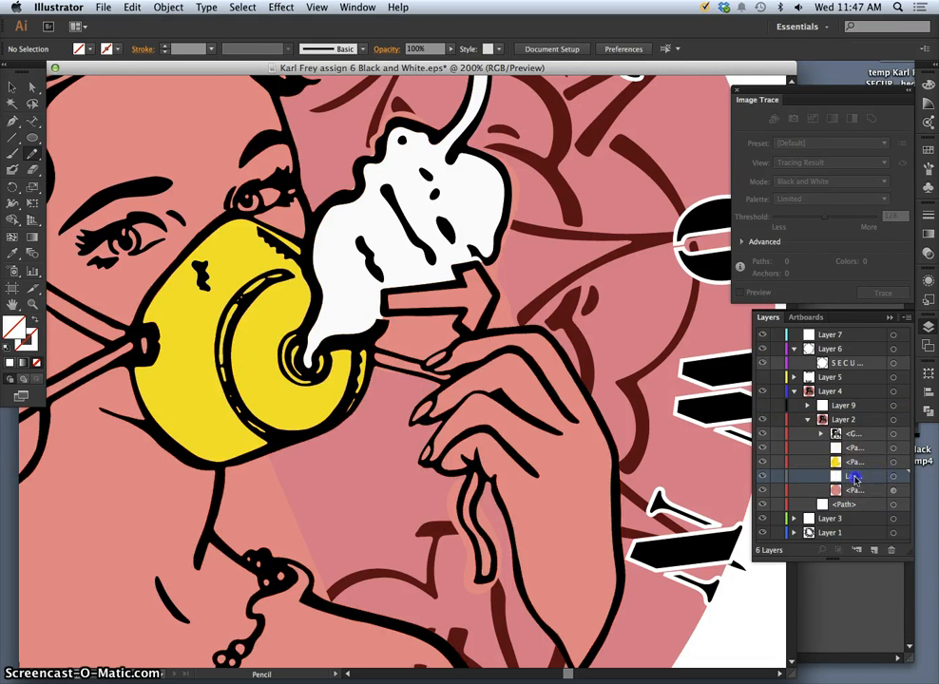
pyautogui.moveTo(858, 480); pyautogui.dragTo(857, 434)
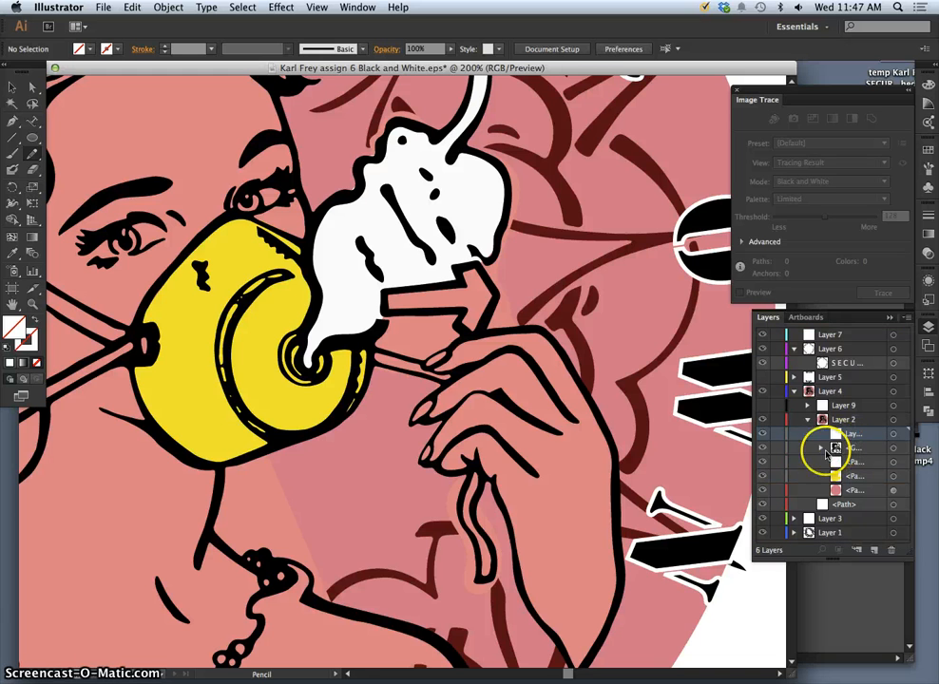
pyautogui.moveTo(459, 280); pyautogui.dragTo(457, 274)
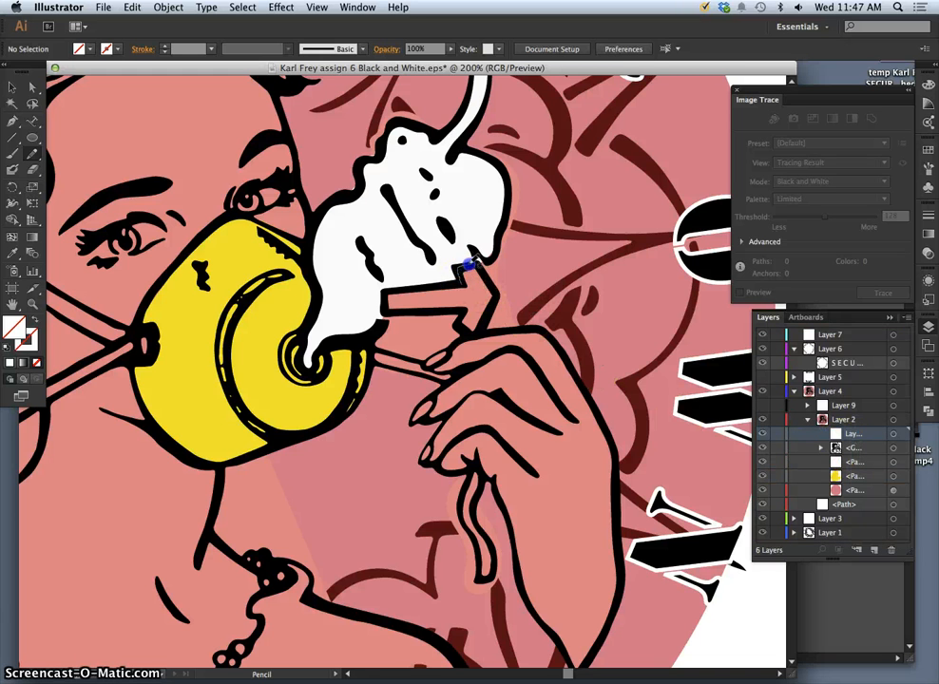
pyautogui.moveTo(488, 314); pyautogui.dragTo(475, 332)
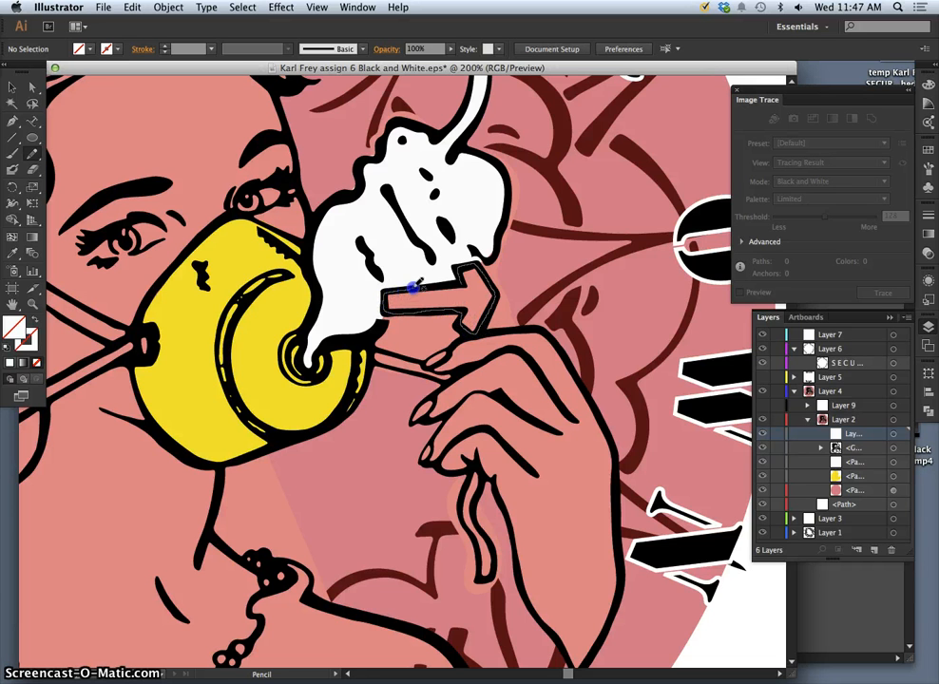
pyautogui.moveTo(459, 283); pyautogui.dragTo(459, 282)
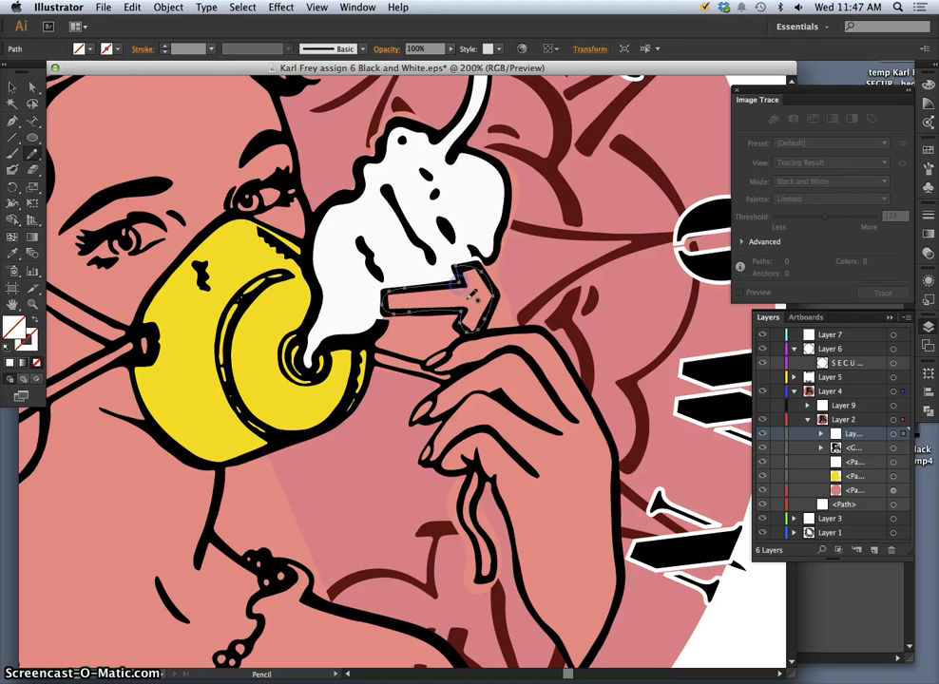
# Fill the traced arrow bright red and move it beneath the black outlines.
pyautogui.doubleClick(17, 335)
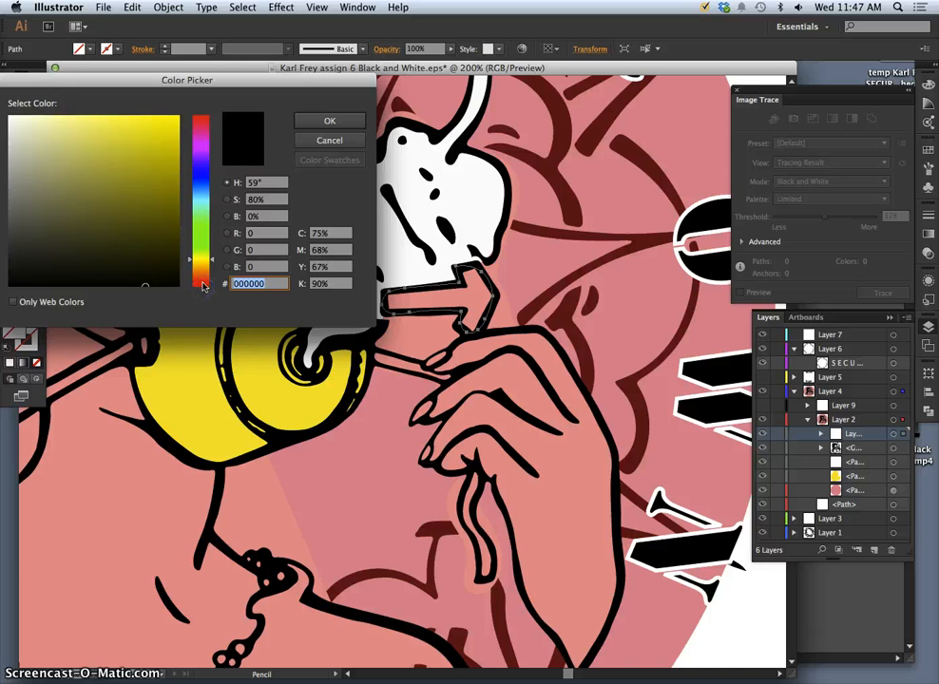
pyautogui.click(201, 282)
pyautogui.click(177, 119)
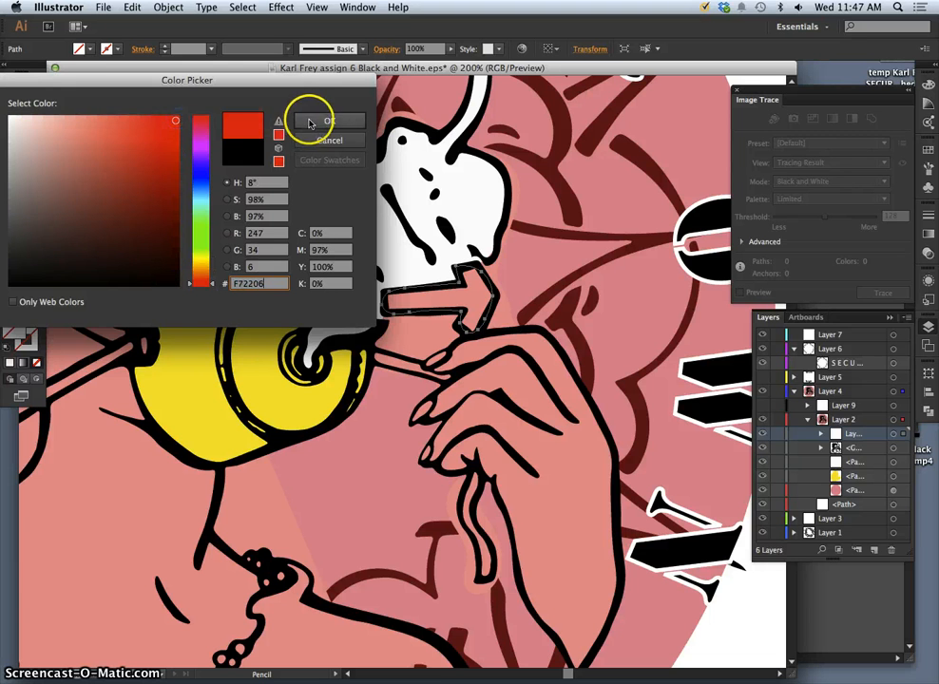
pyautogui.click(312, 121)
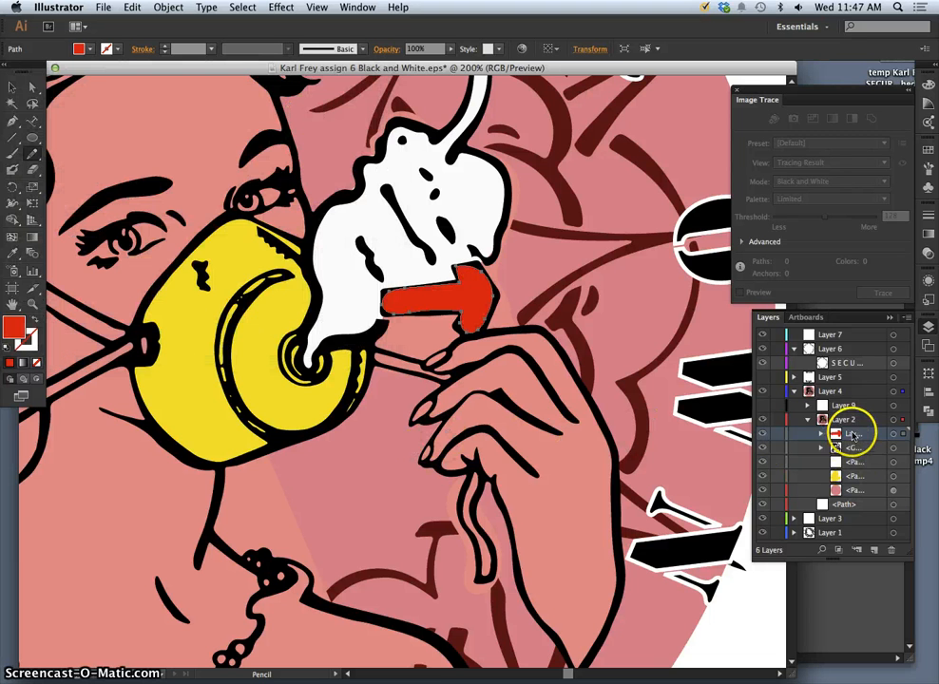
pyautogui.moveTo(853, 435); pyautogui.dragTo(853, 450)
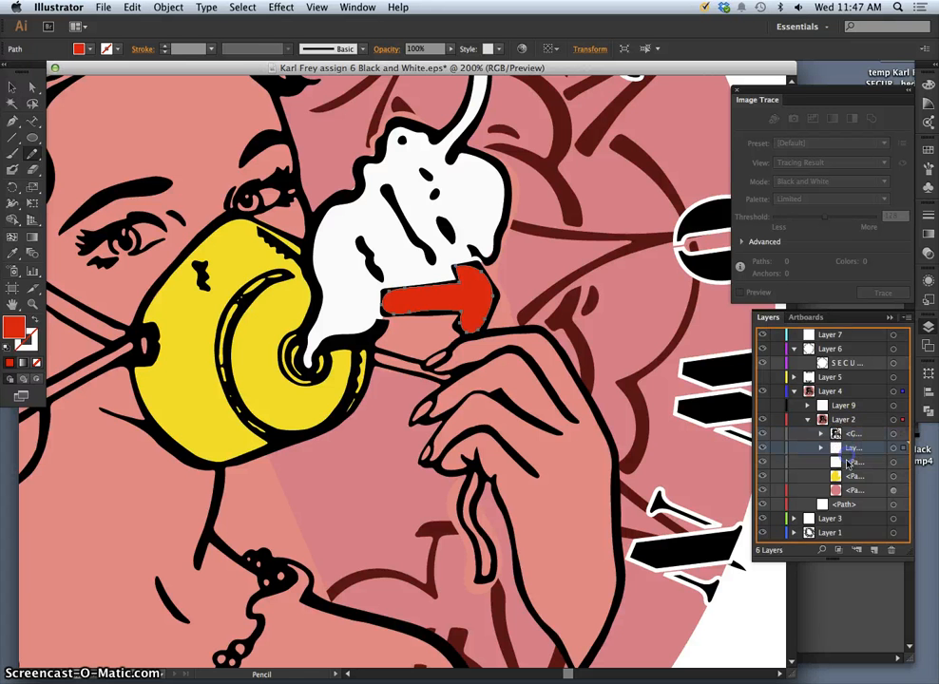
# Lock the other Layer 2 sublayers and add a new empty sublayer.
pyautogui.press('super+minus')
pyautogui.press('super+minus')
pyautogui.press('super+minus')
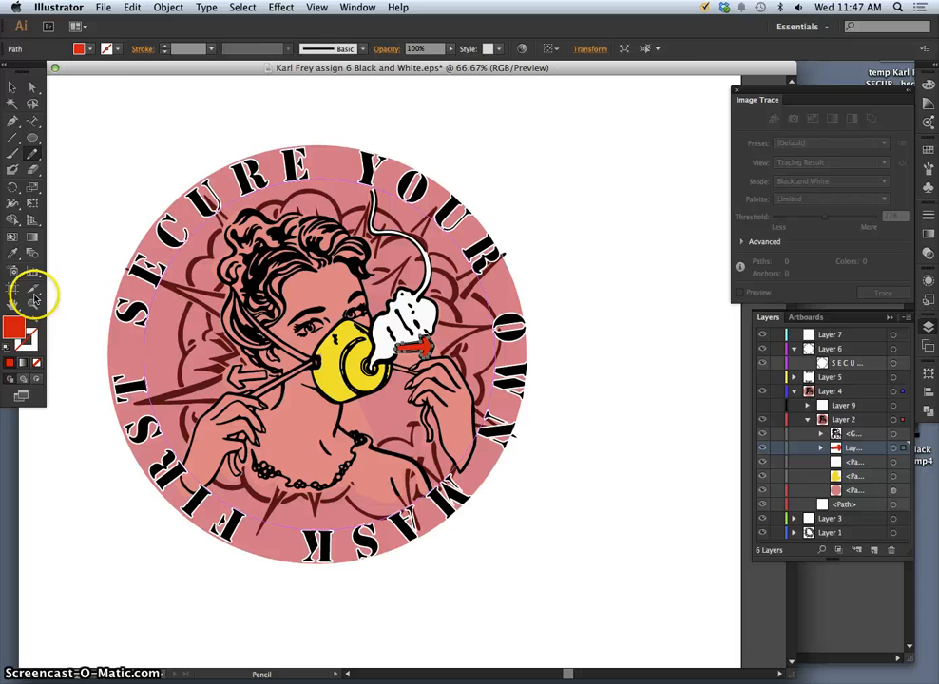
pyautogui.click(32, 87)
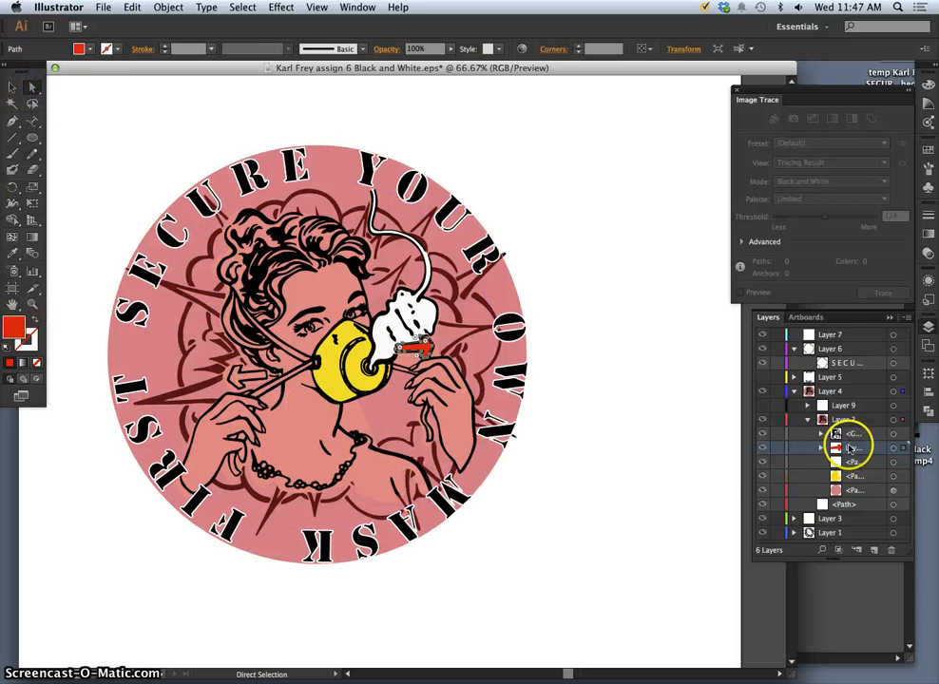
pyautogui.click(775, 437)
pyautogui.click(778, 463)
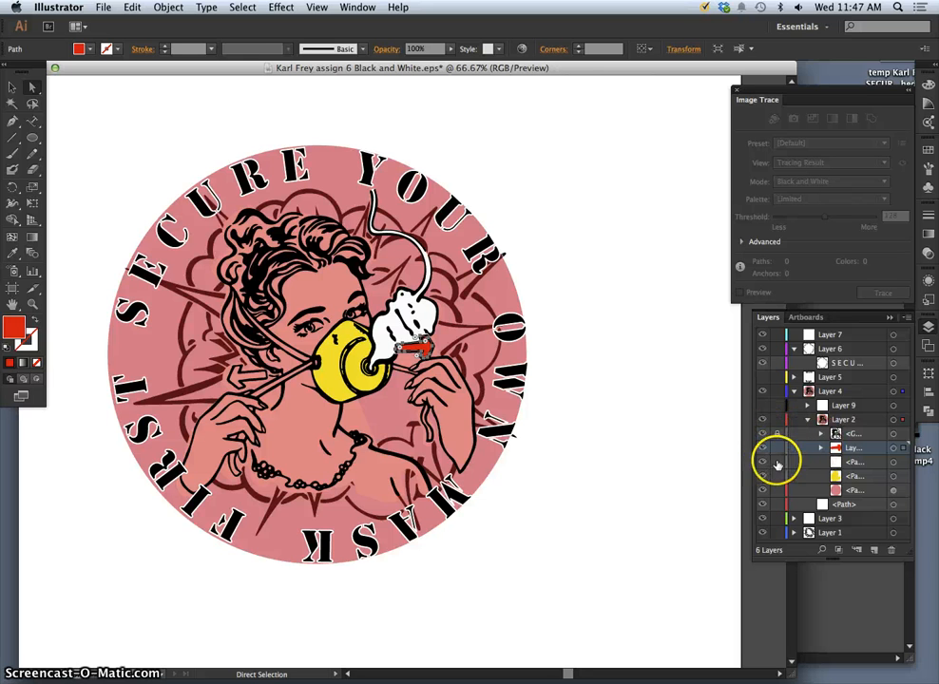
pyautogui.click(778, 477)
pyautogui.click(776, 492)
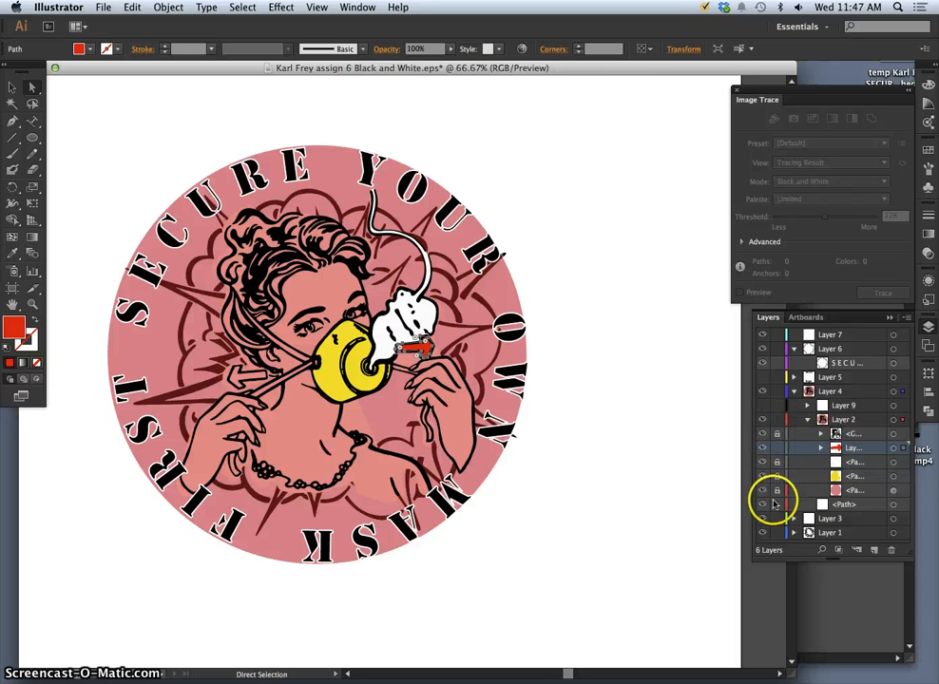
pyautogui.click(778, 419)
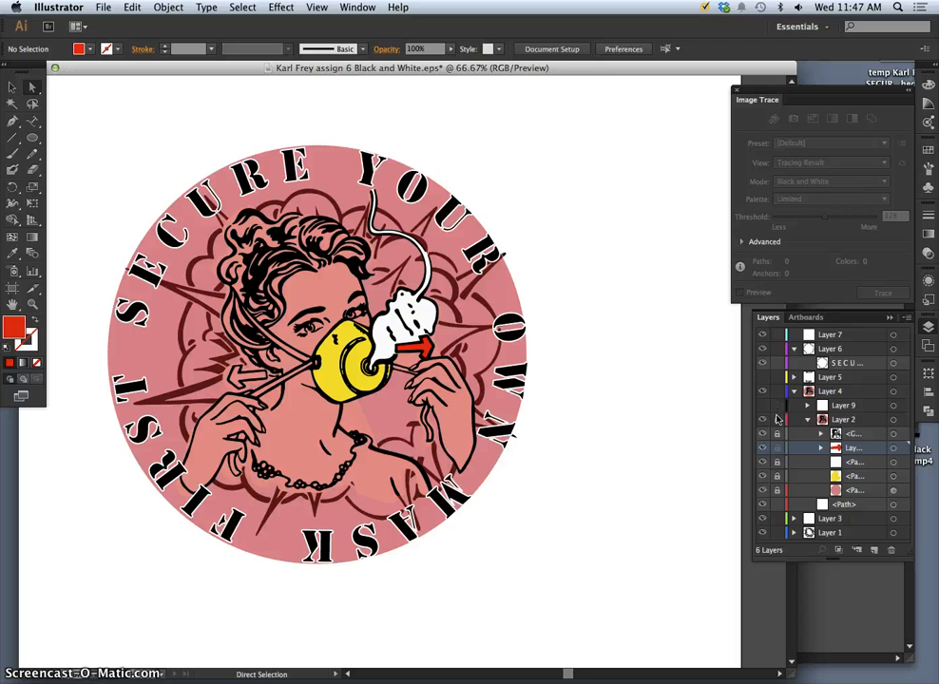
pyautogui.click(777, 420)
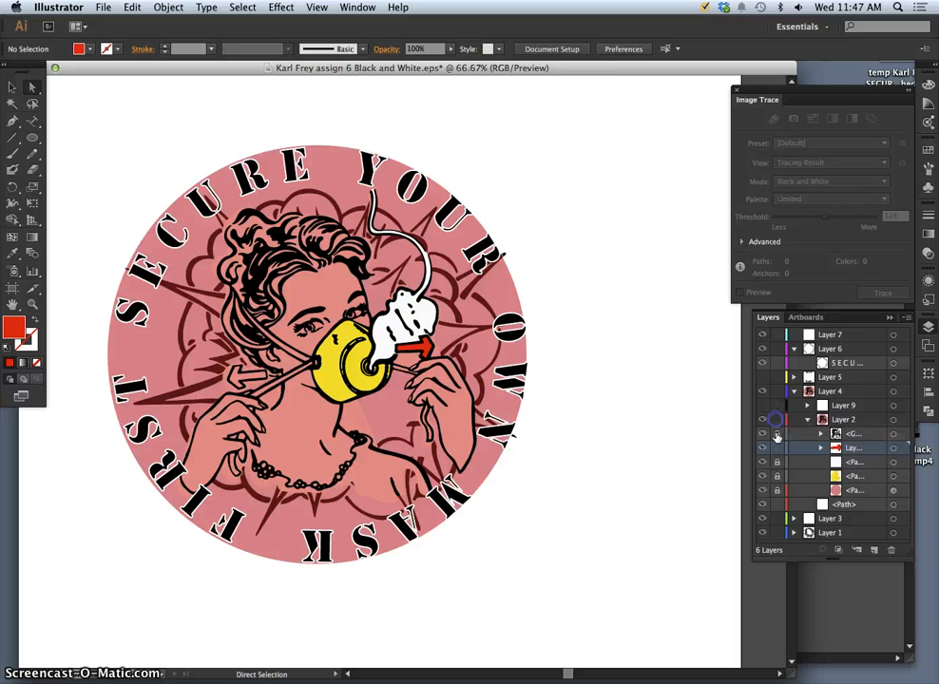
pyautogui.click(872, 549)
# Zoom to 200% and trace the left-pointing arrow beside the face, filling it red.
pyautogui.press('super+equal')
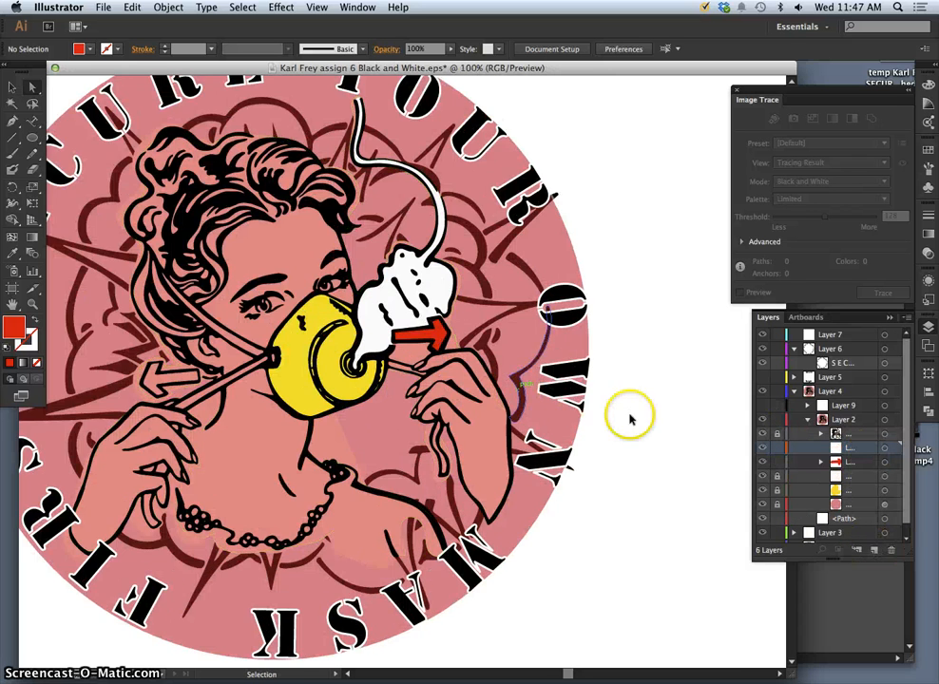
pyautogui.press('super+equal')
pyautogui.press('super+equal')
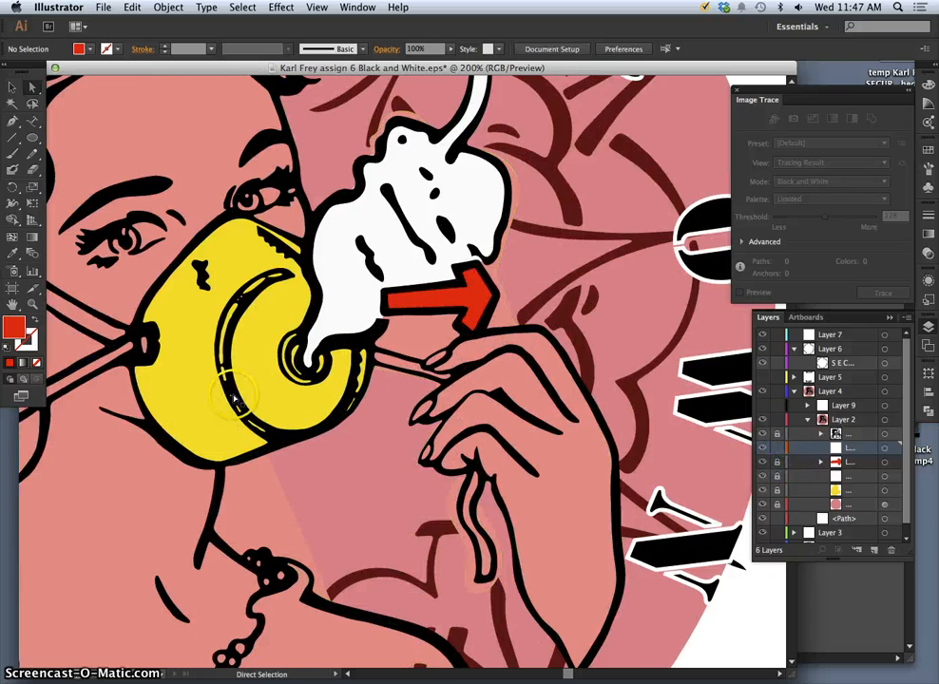
pyautogui.press('space')
pyautogui.moveTo(226, 340); pyautogui.dragTo(545, 374)
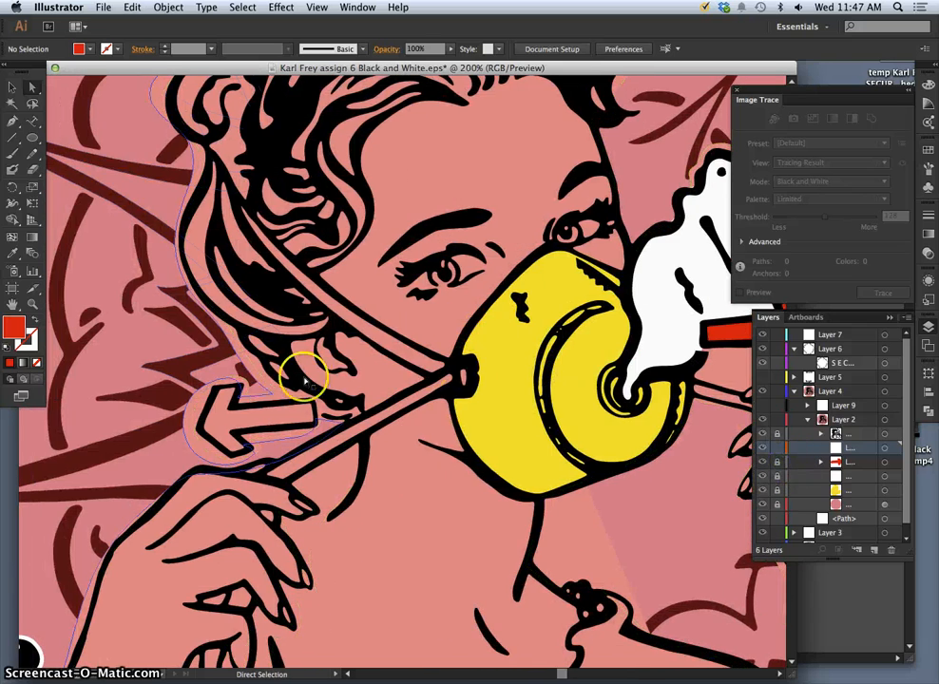
pyautogui.click(31, 153)
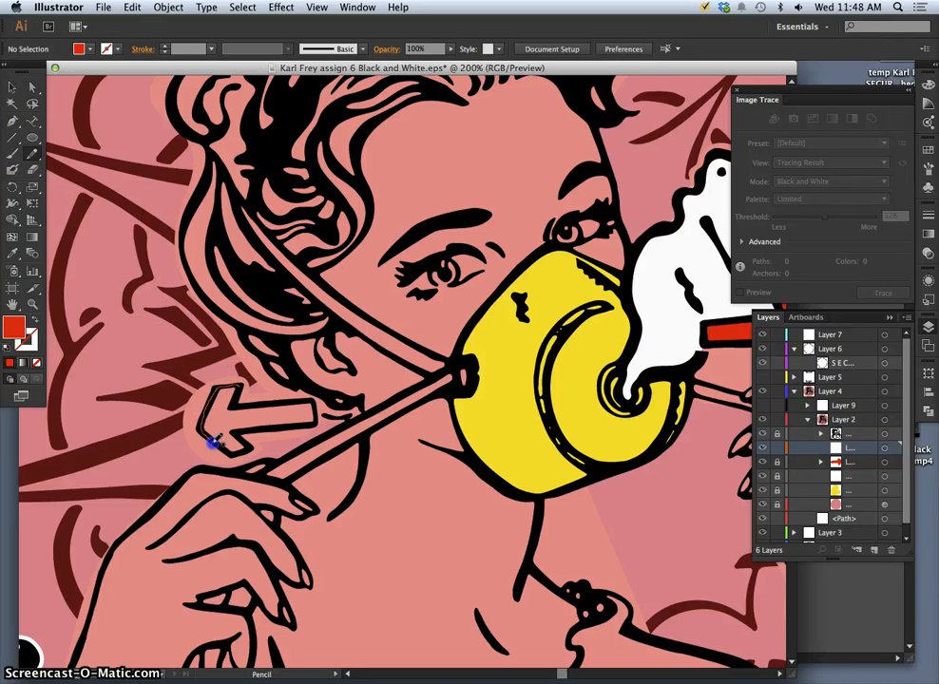
pyautogui.moveTo(225, 451); pyautogui.dragTo(241, 449)
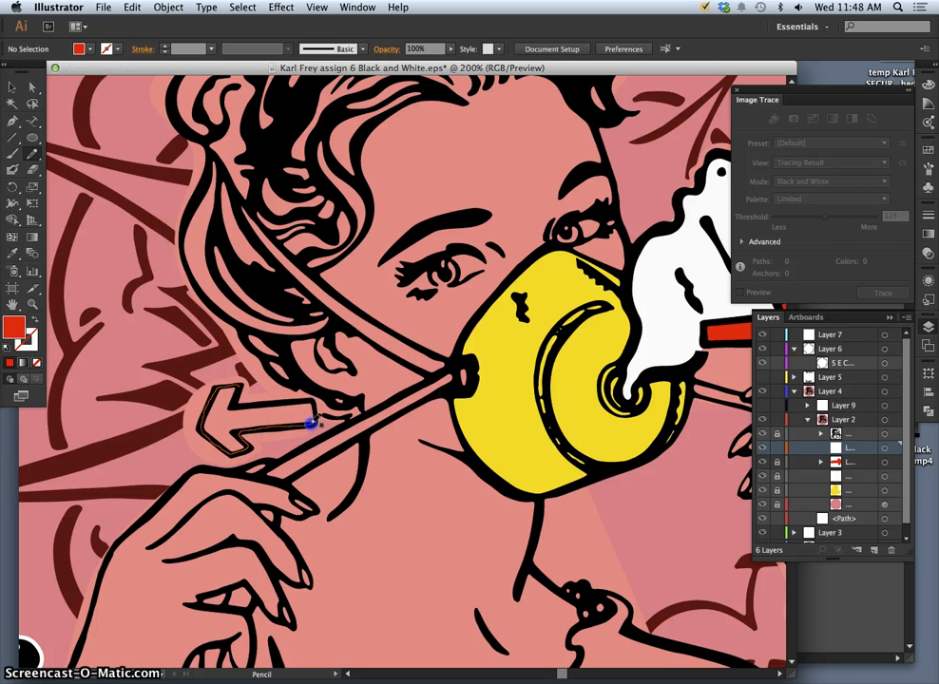
pyautogui.moveTo(297, 400); pyautogui.dragTo(237, 388)
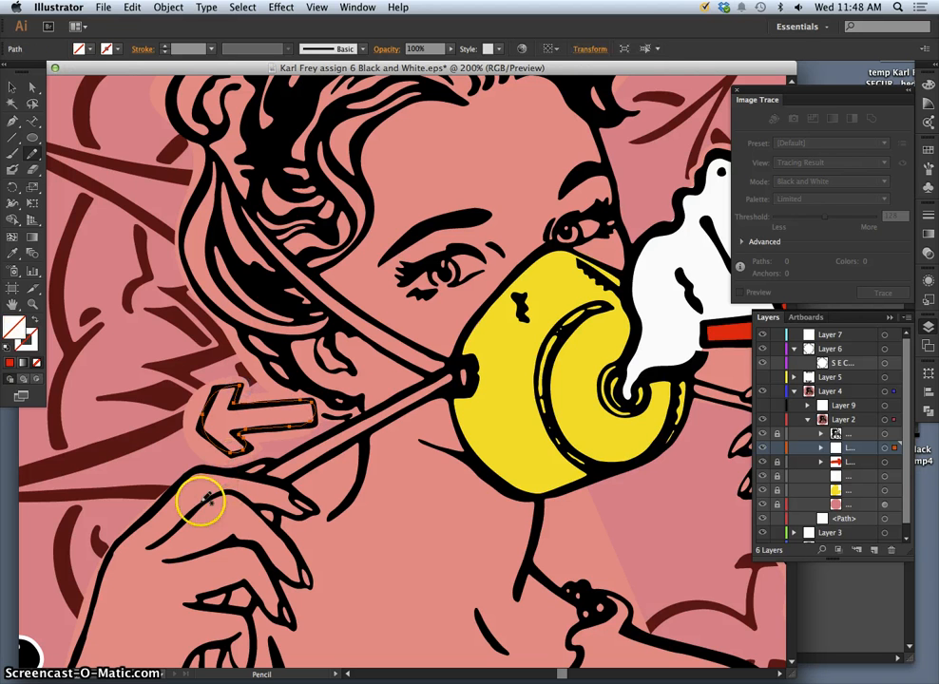
pyautogui.click(10, 365)
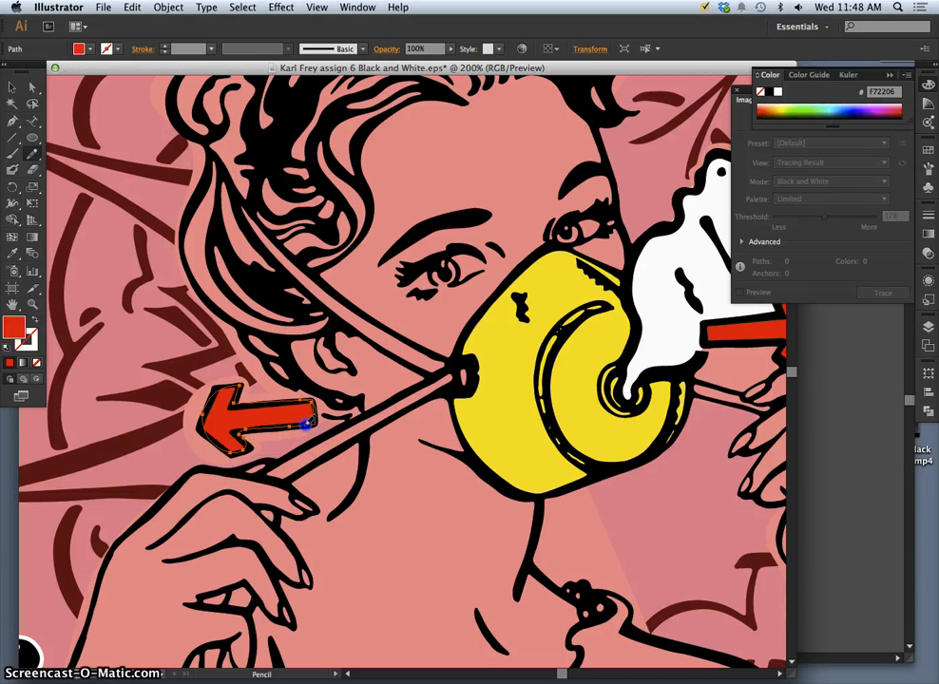
# Redraw the red arrow's top and lower-left edges, then draw a small circle on the forehead.
pyautogui.click(215, 384)
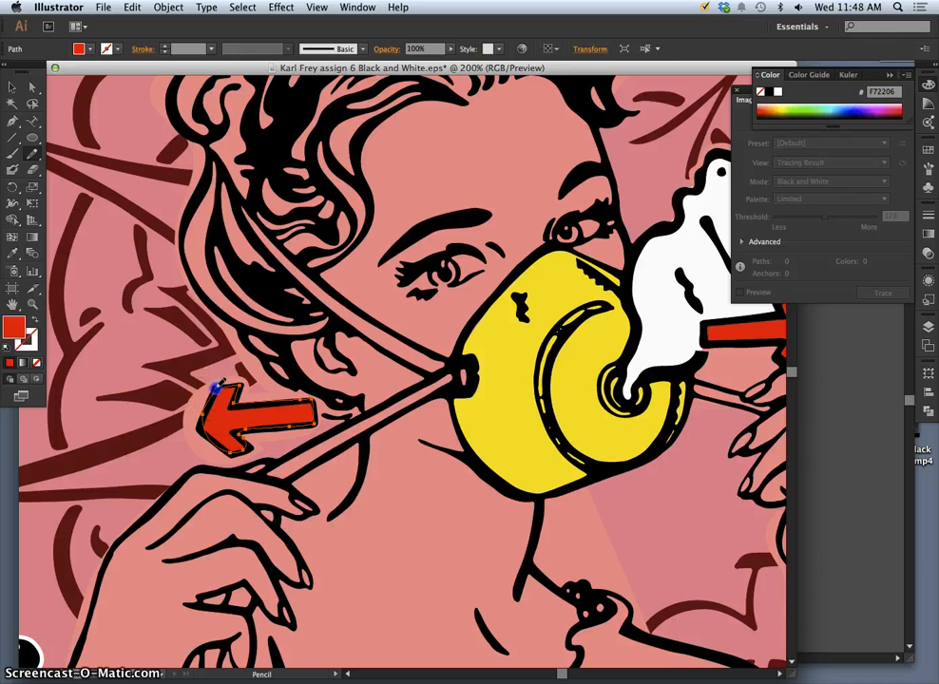
pyautogui.moveTo(234, 386); pyautogui.dragTo(237, 386)
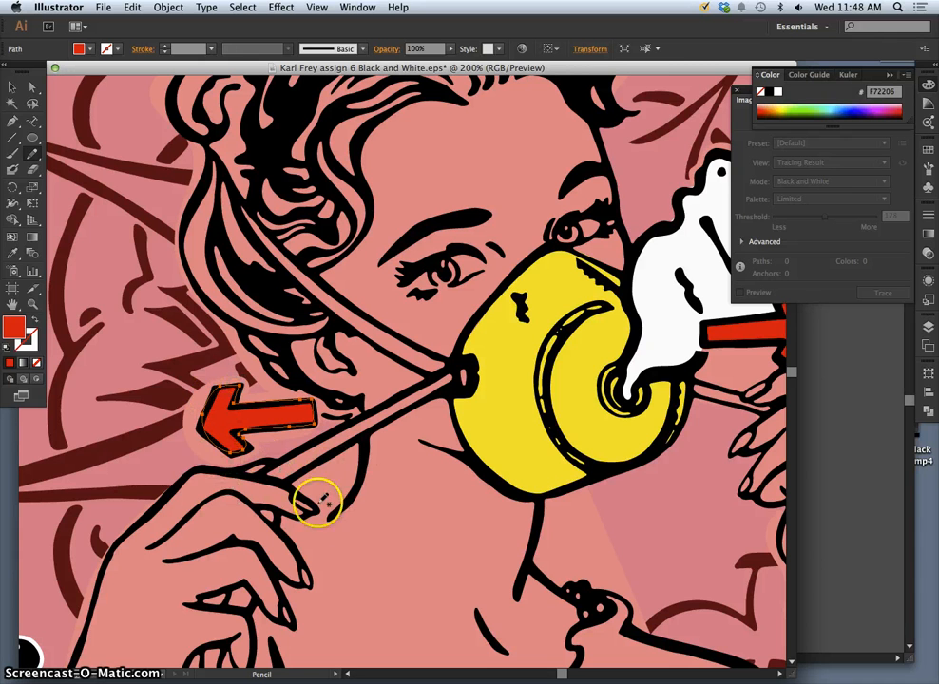
pyautogui.click(210, 399)
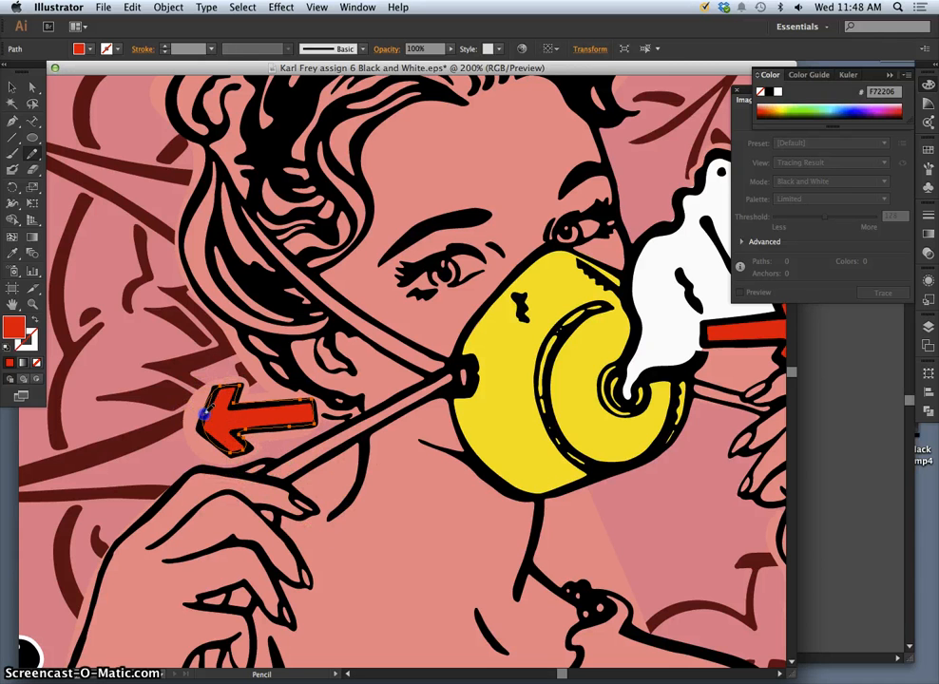
pyautogui.moveTo(200, 429); pyautogui.dragTo(245, 441)
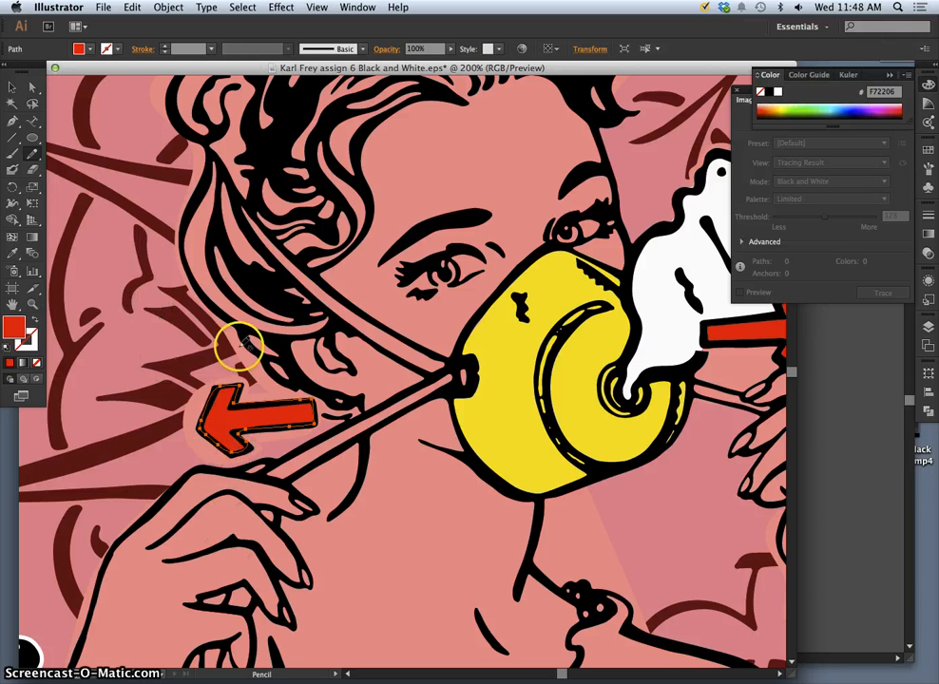
pyautogui.moveTo(484, 130)
pyautogui.mouseDown()
pyautogui.moveTo(482, 179)
pyautogui.moveTo(531, 135)
pyautogui.moveTo(498, 121)
pyautogui.mouseUp()
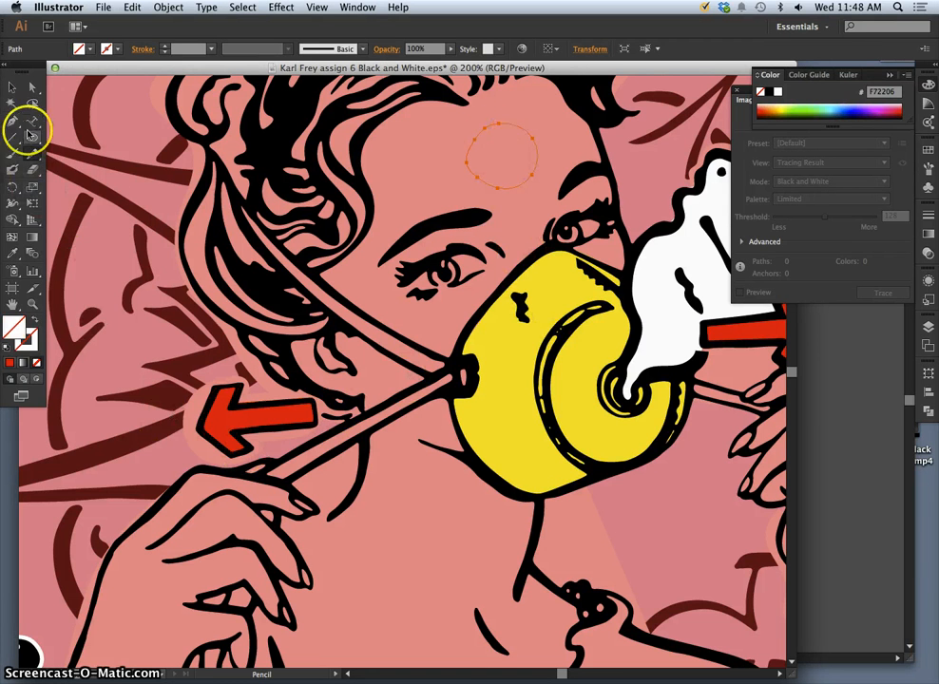
# Set the forehead circle's fill to None, undoing a trial Eyedropper colour sample.
pyautogui.click(18, 256)
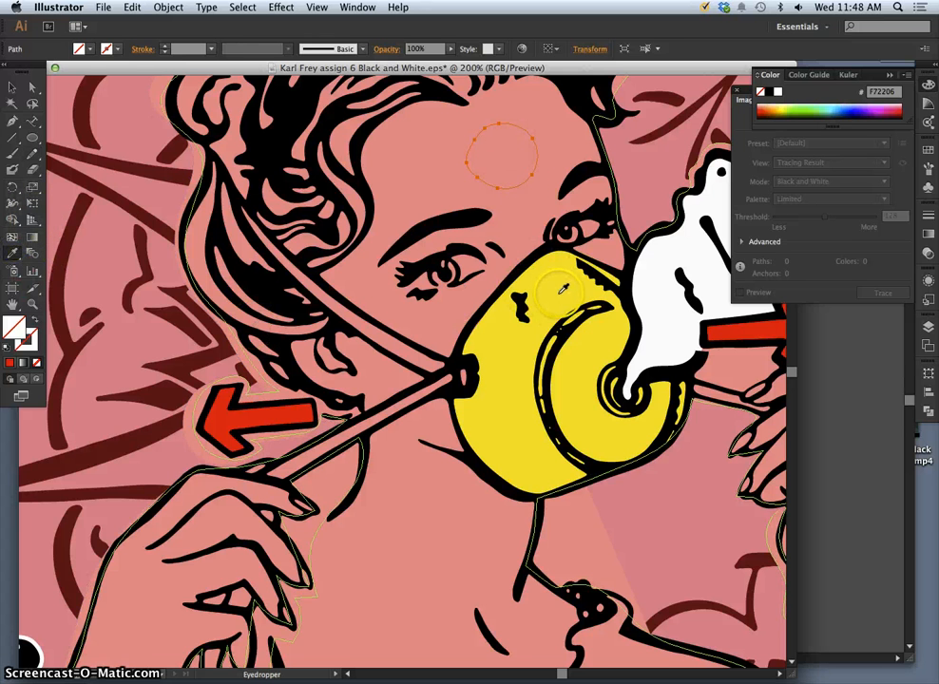
pyautogui.click(488, 463)
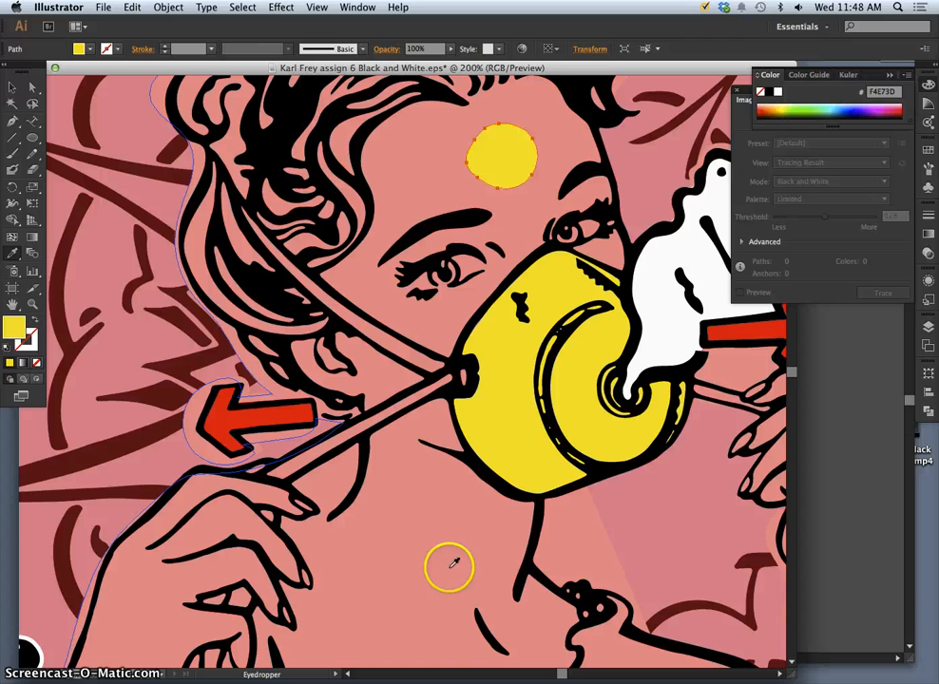
pyautogui.press('/')
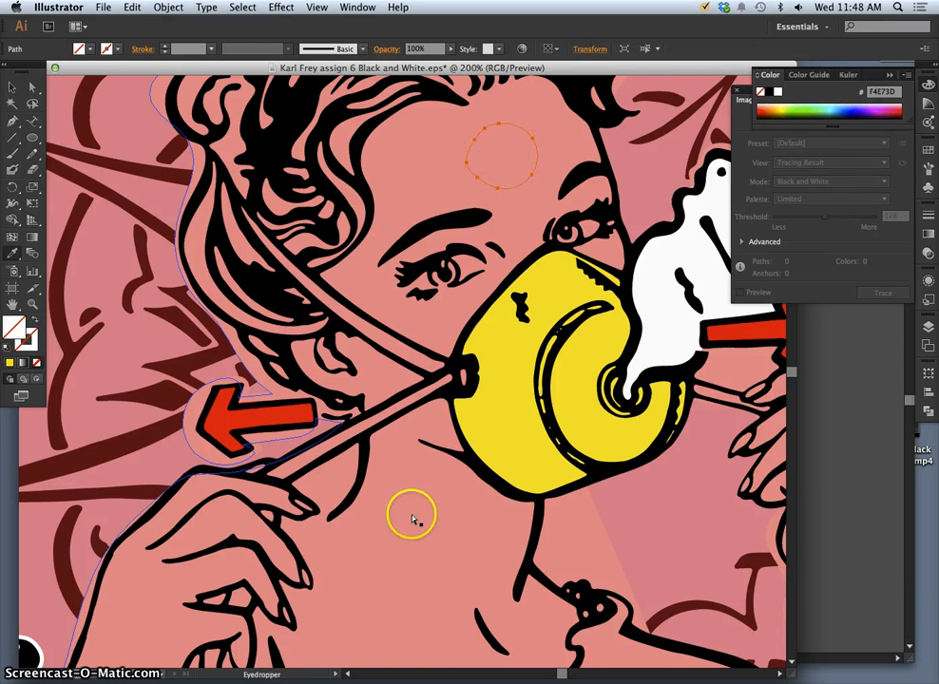
pyautogui.click(158, 332)
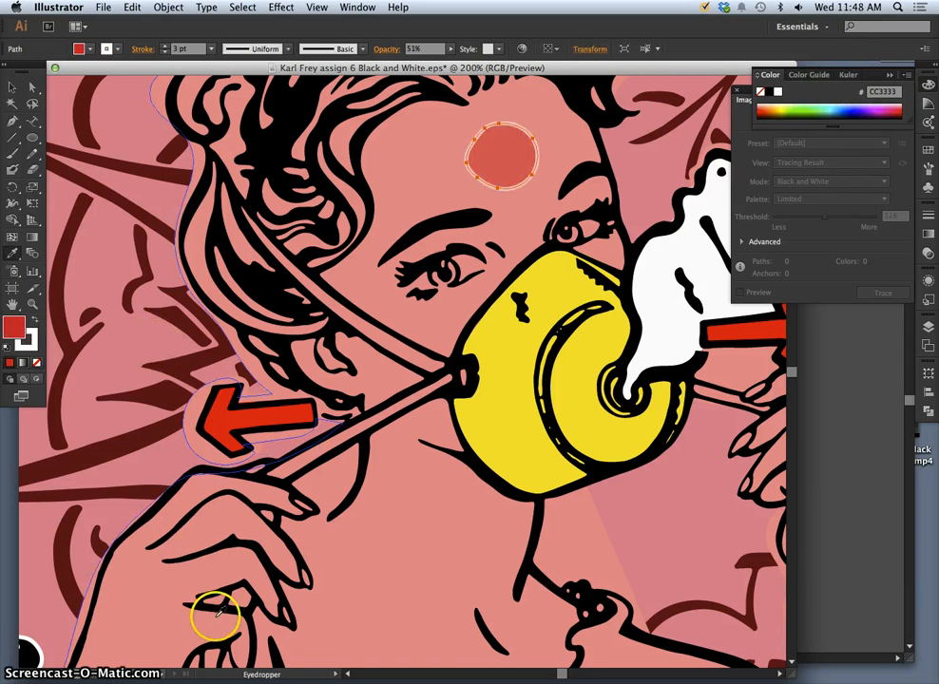
pyautogui.press('super+z')
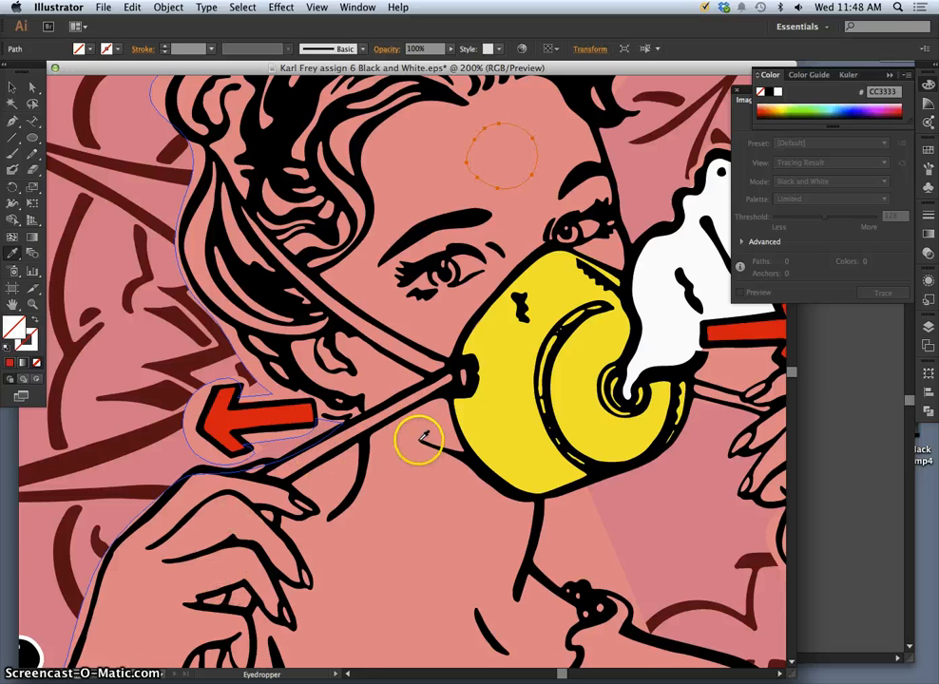
# Zoom out to 66.67% to see the whole round logo.
pyautogui.press('a')
pyautogui.press('super+minus')
pyautogui.press('super+minus')
pyautogui.press('super+minus')
pyautogui.press('i')
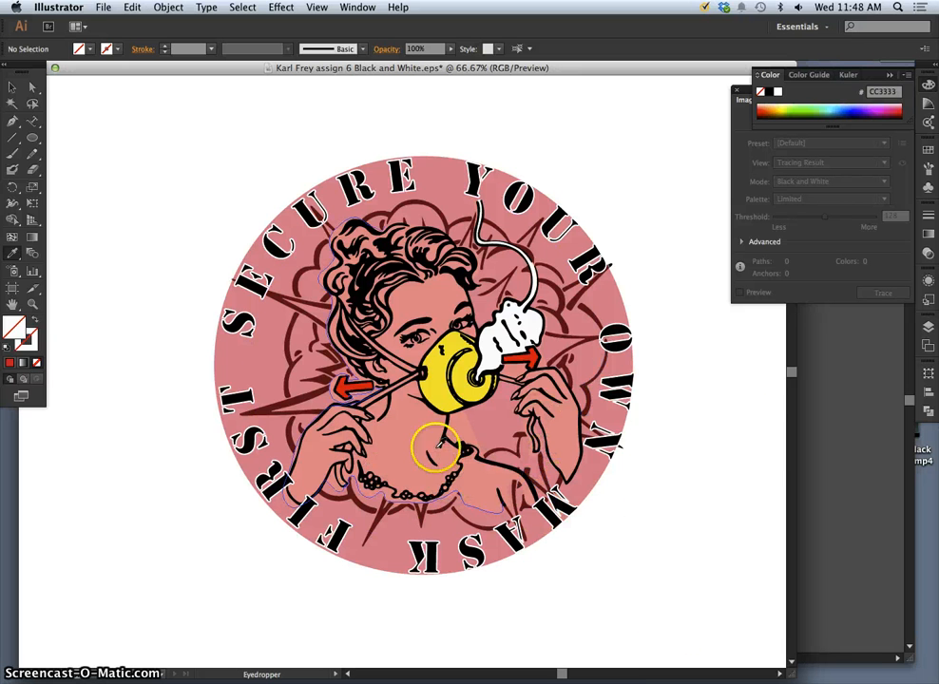
# Open the Layers panel from the right-hand panel dock.
pyautogui.click(928, 297)
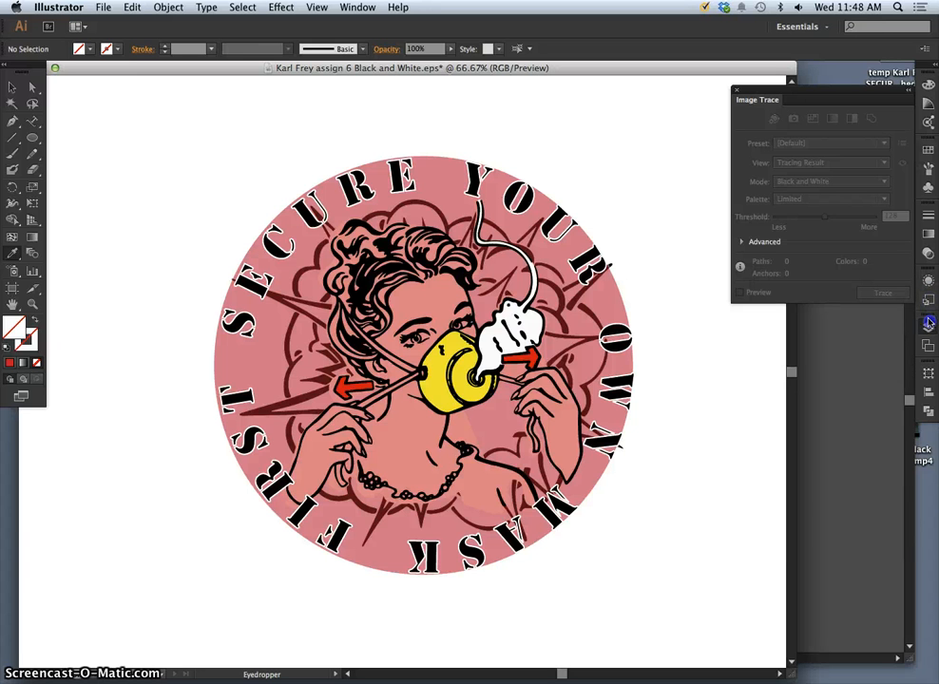
pyautogui.click(929, 326)
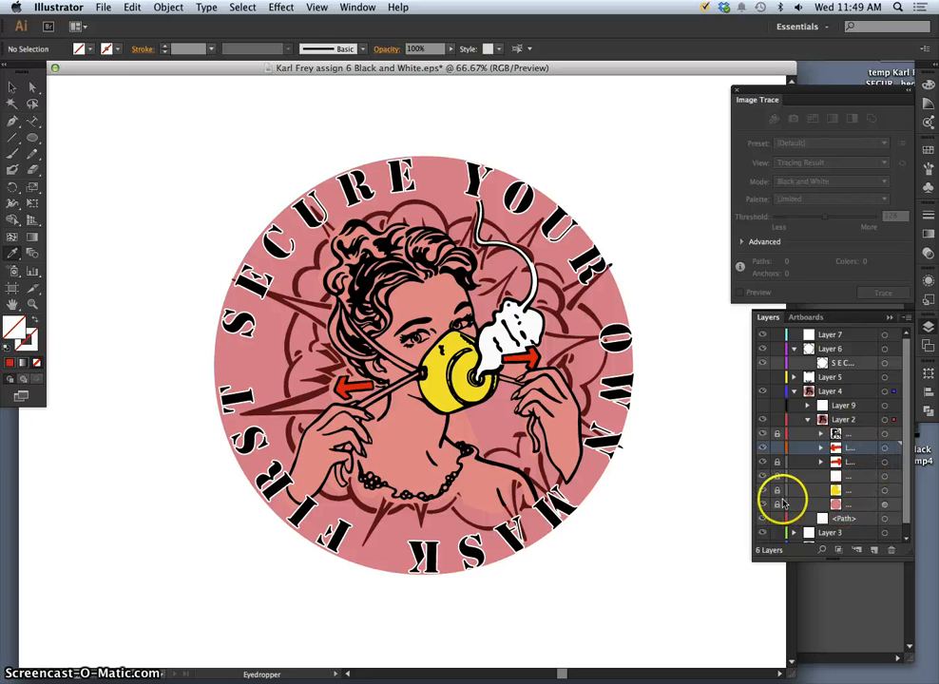
# Select the pink background circle and enlarge it slightly.
pyautogui.click(884, 505)
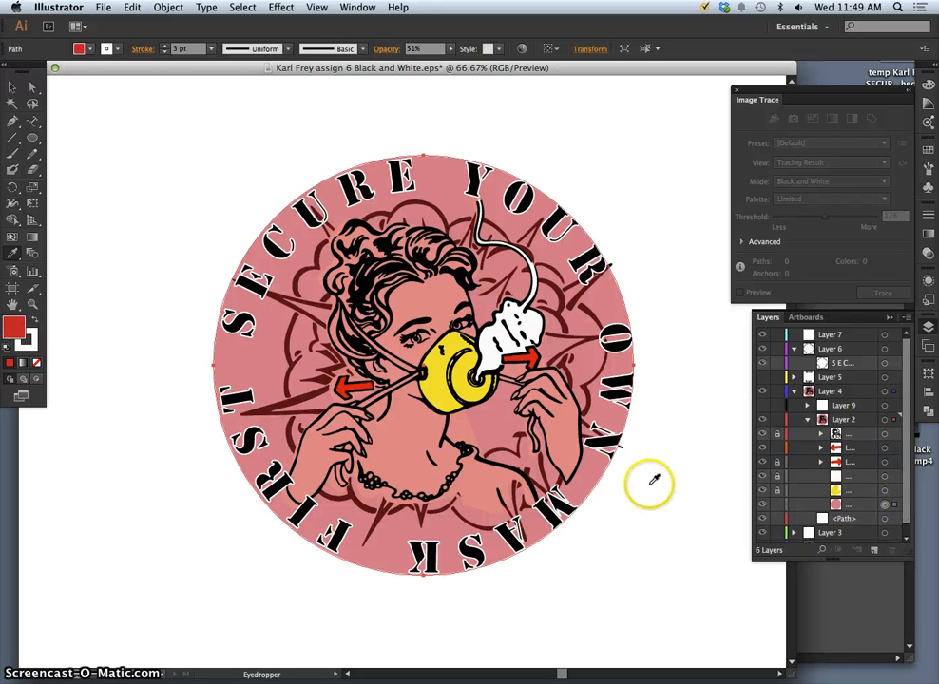
pyautogui.click(12, 87)
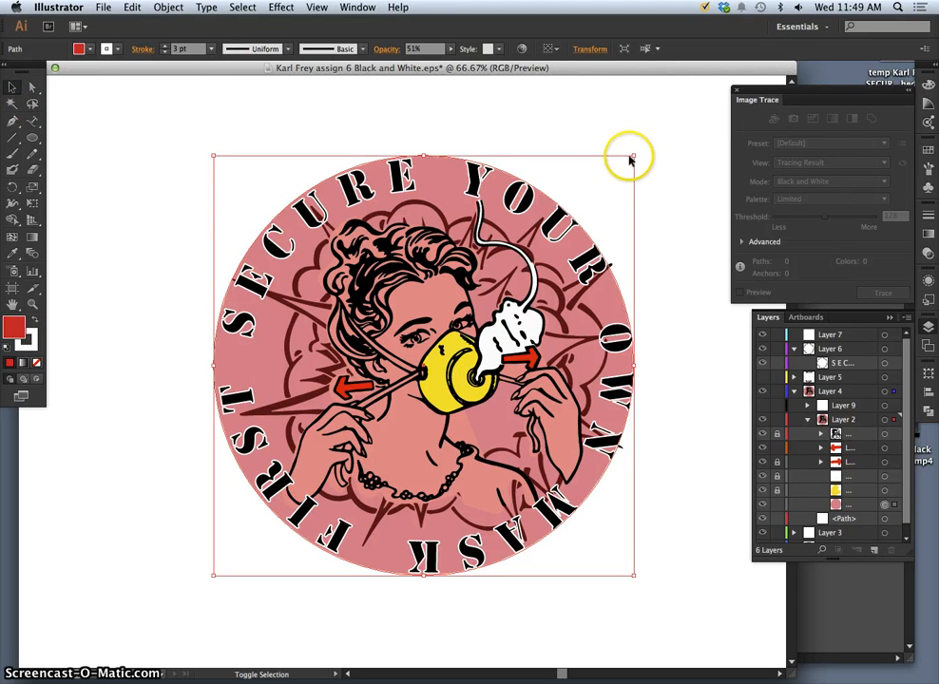
pyautogui.moveTo(635, 155); pyautogui.dragTo(638, 149)
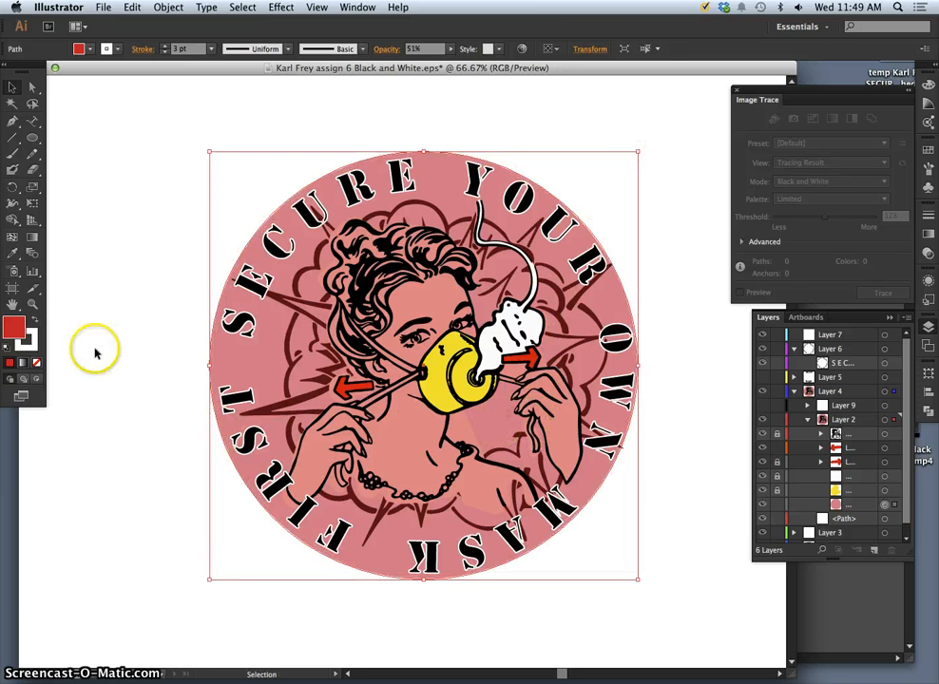
# Give the circle a black 14 pt stroke, enlarge it a bit more, and deselect.
pyautogui.doubleClick(35, 344)
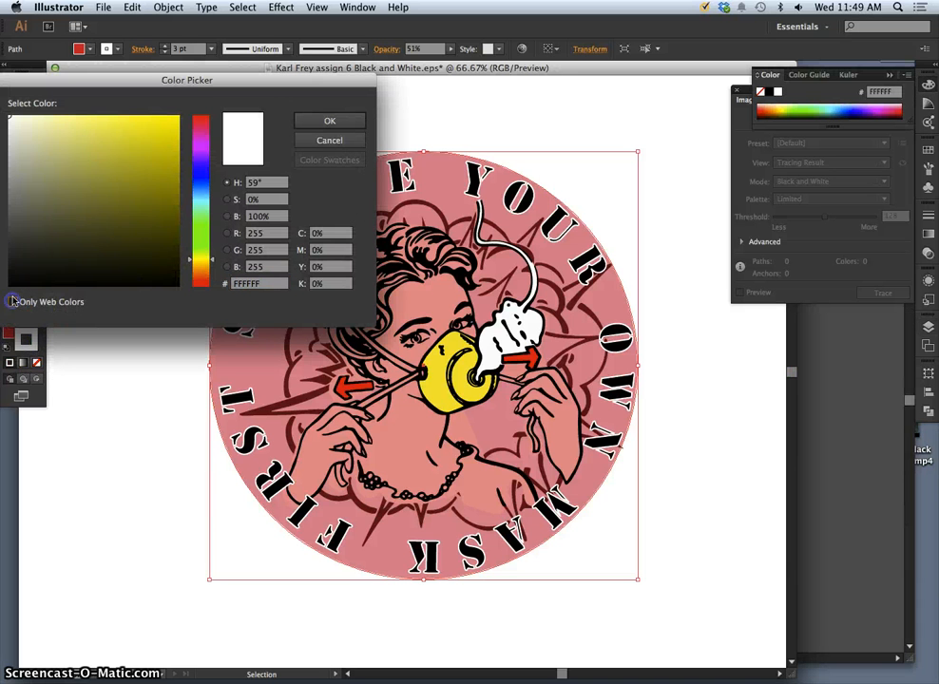
pyautogui.click(12, 302)
pyautogui.click(25, 278)
pyautogui.click(313, 121)
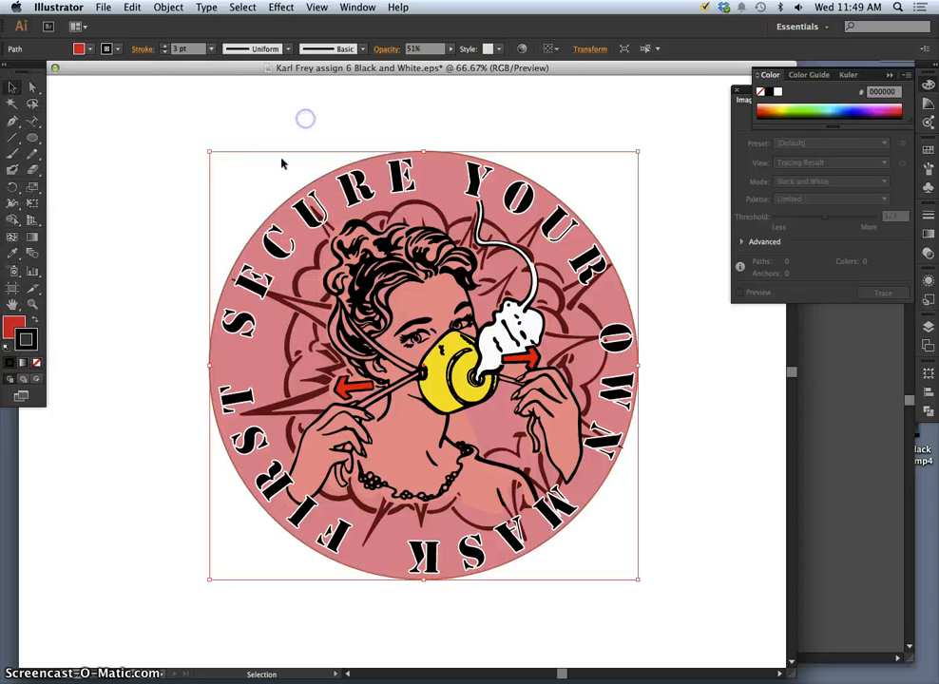
pyautogui.click(211, 49)
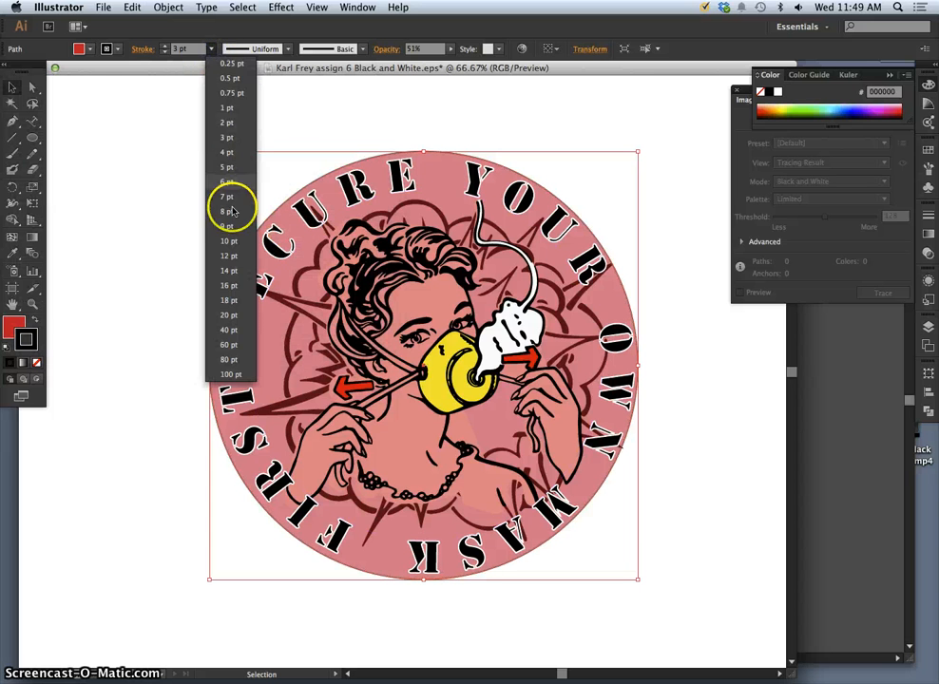
pyautogui.click(228, 272)
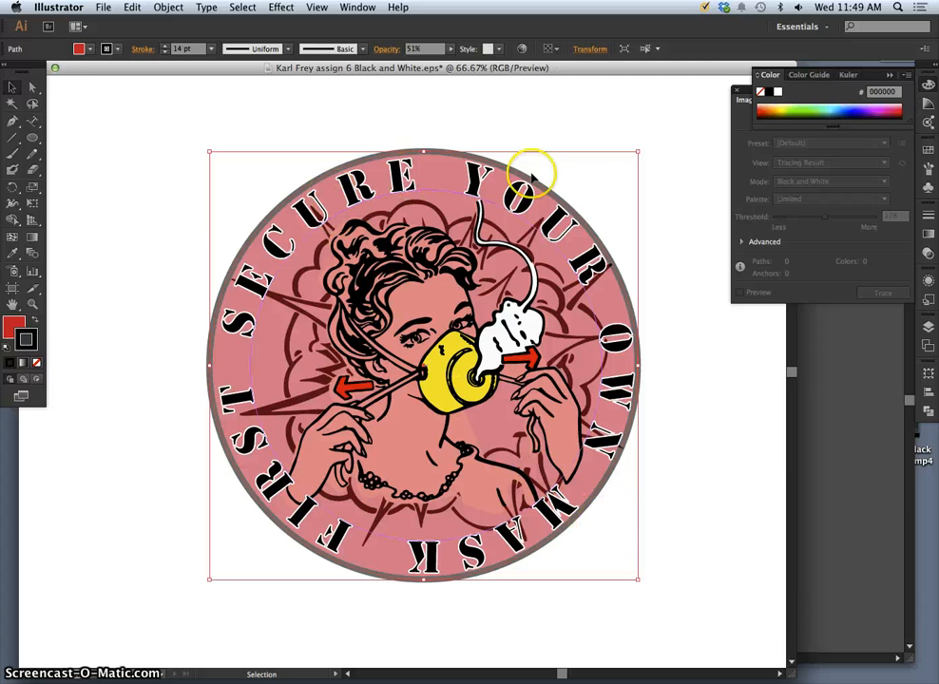
pyautogui.moveTo(639, 151); pyautogui.dragTo(641, 149)
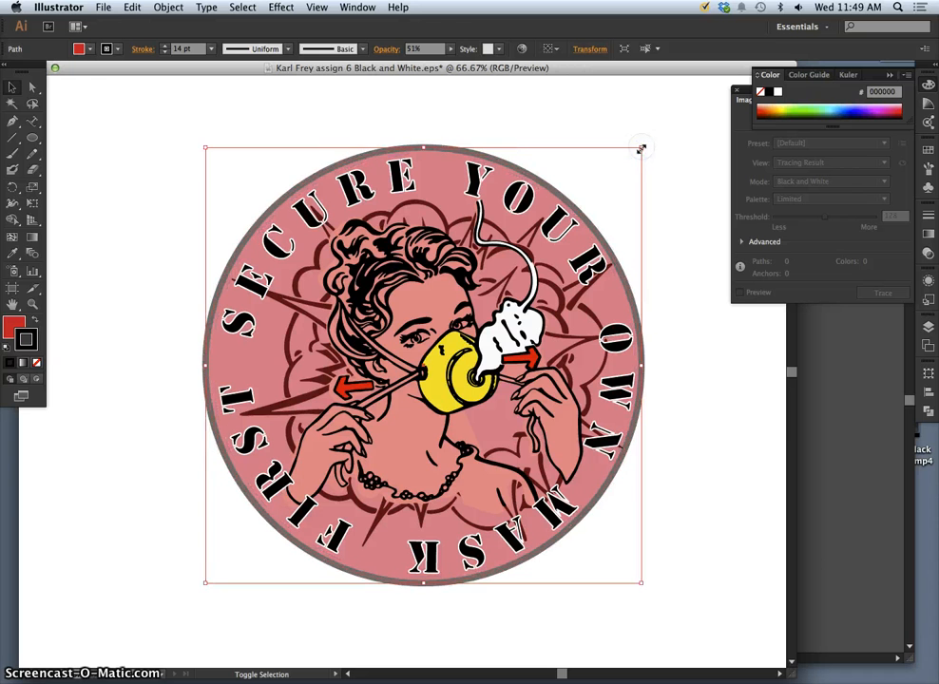
pyautogui.click(698, 537)
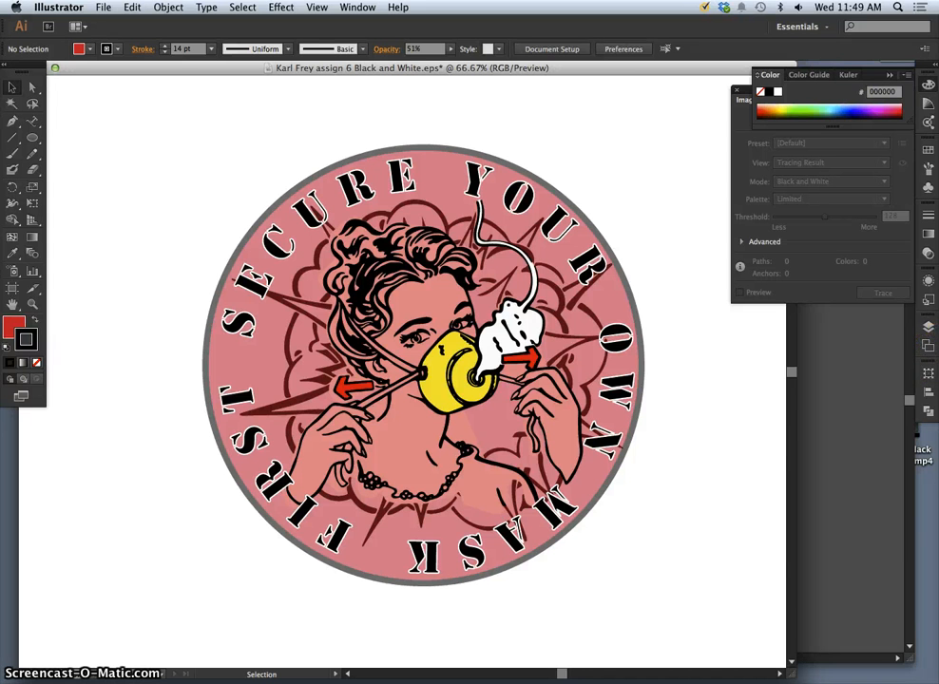
# Toggle visibility of the smoke, dark red lines, fill path and Layer 3 artwork to inspect them.
pyautogui.click(929, 327)
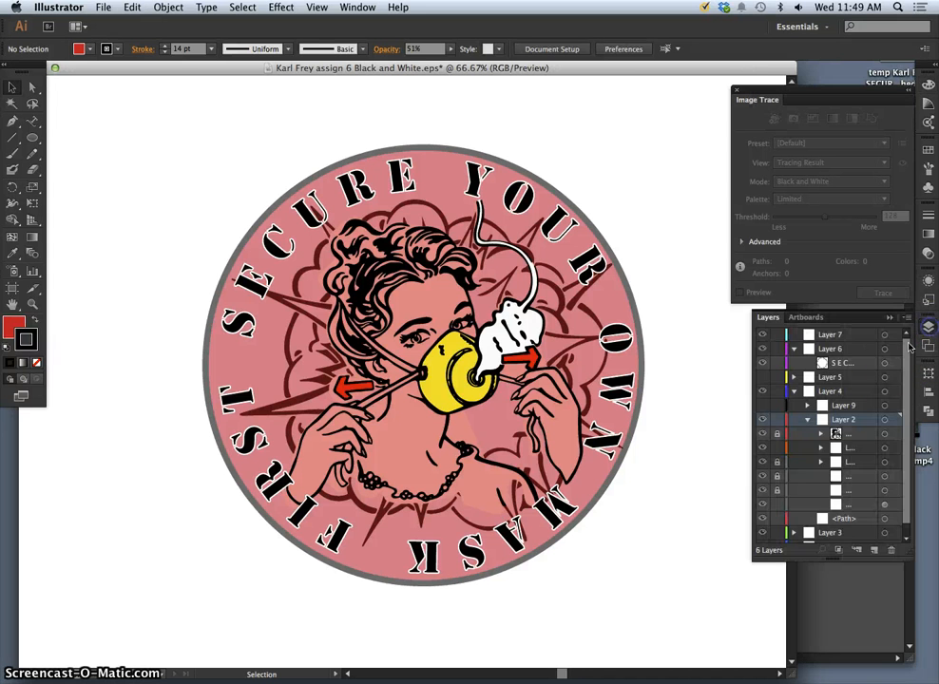
pyautogui.click(764, 476)
pyautogui.click(763, 476)
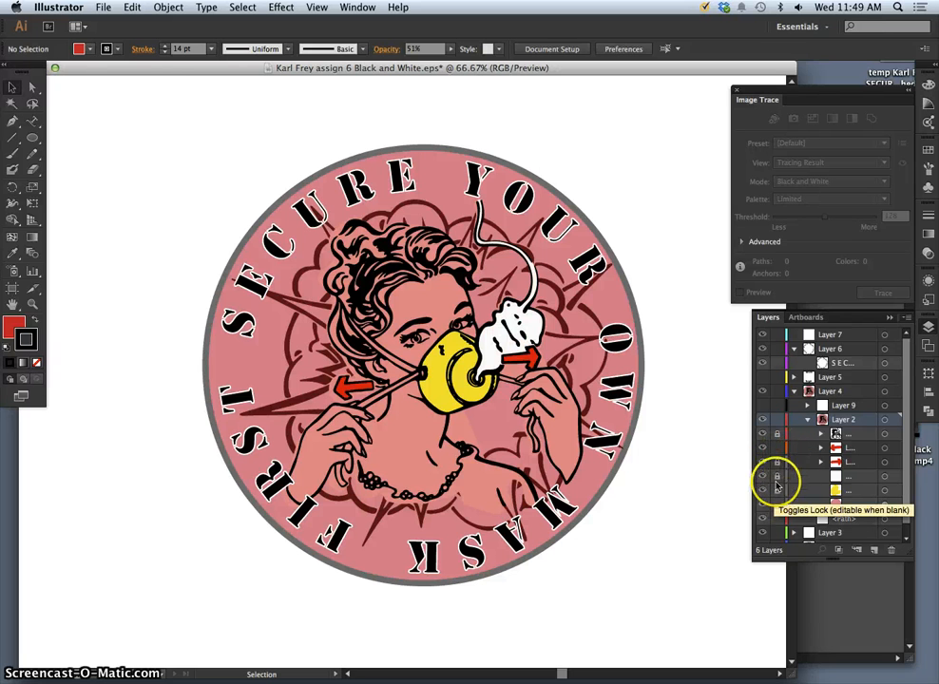
pyautogui.click(764, 519)
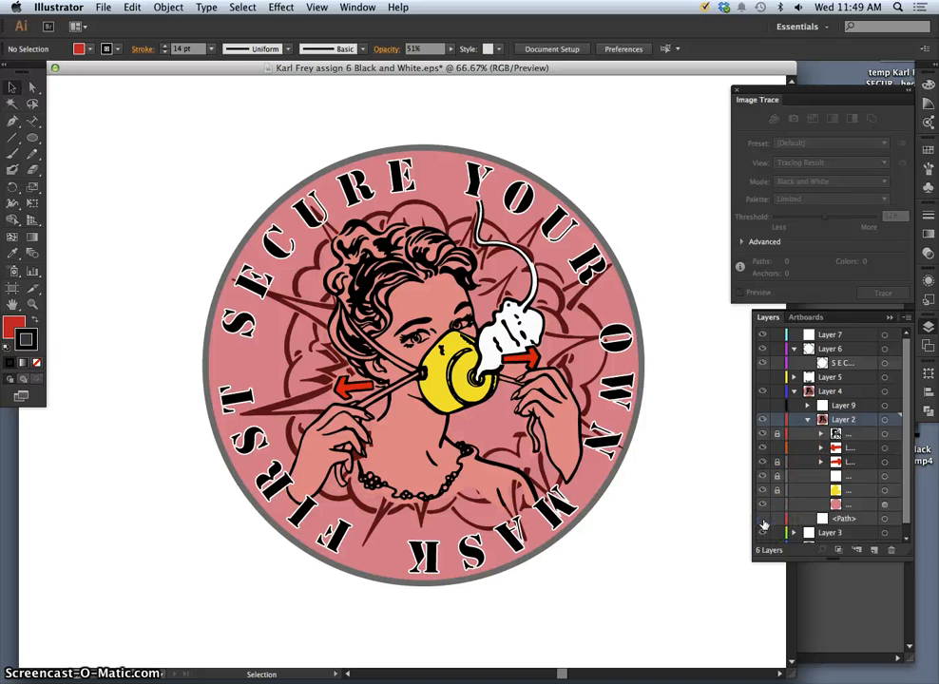
pyautogui.click(763, 519)
pyautogui.click(763, 519)
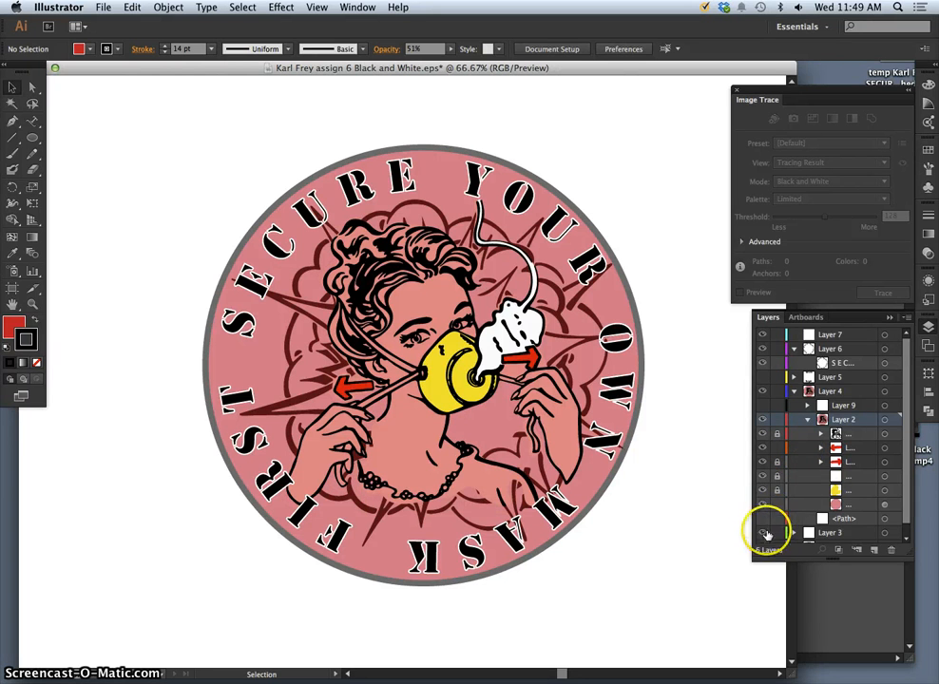
pyautogui.click(904, 534)
pyautogui.click(764, 509)
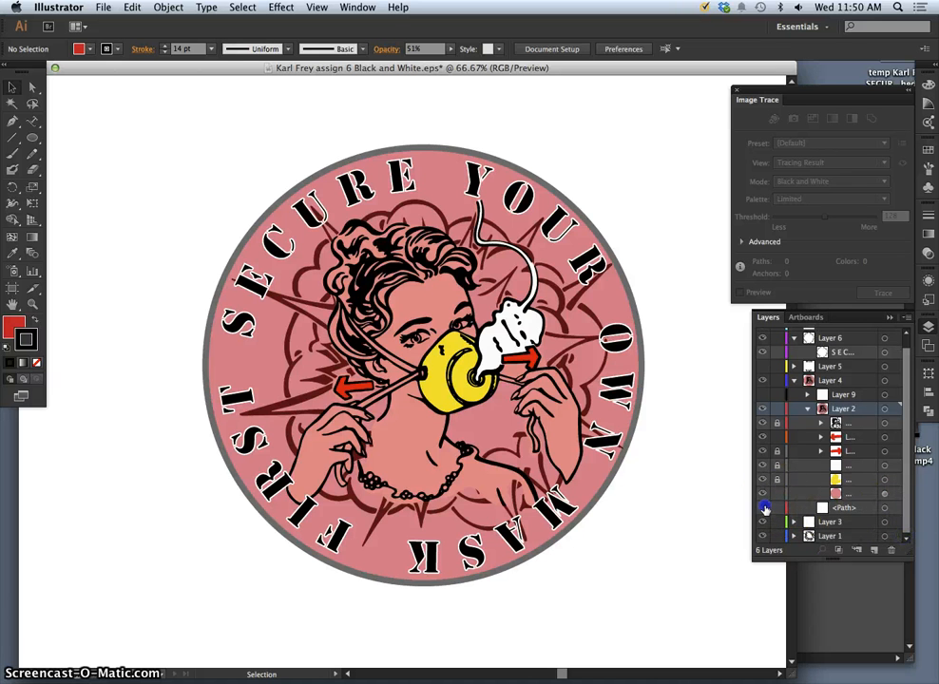
pyautogui.click(764, 510)
pyautogui.click(764, 523)
pyautogui.click(764, 523)
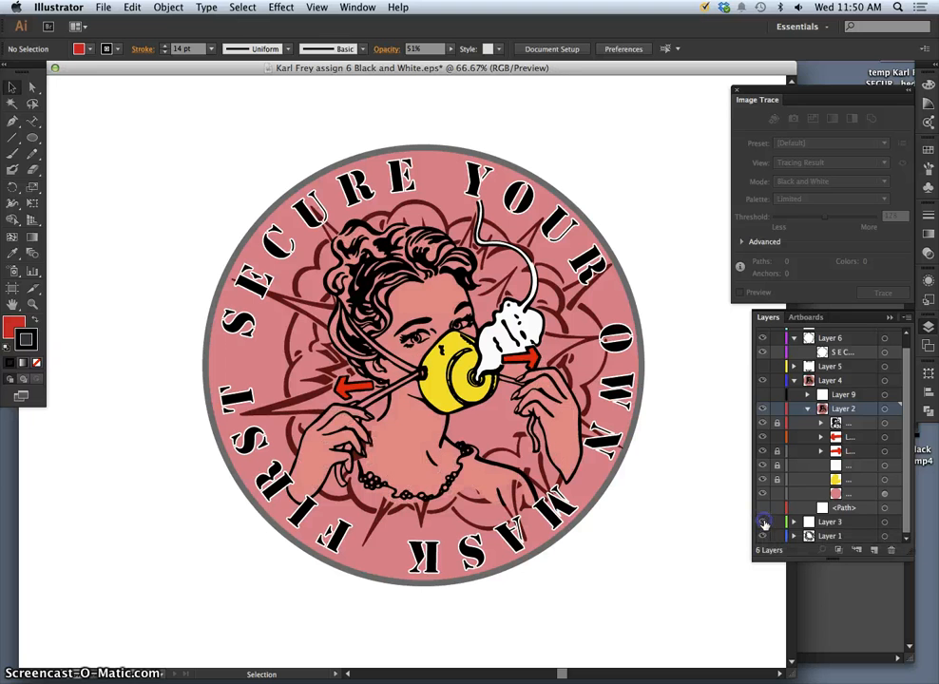
# Copy Layer 3's woman artwork and Paste in Place, then expand Layer 3 to see both copies.
pyautogui.click(840, 523)
pyautogui.click(885, 523)
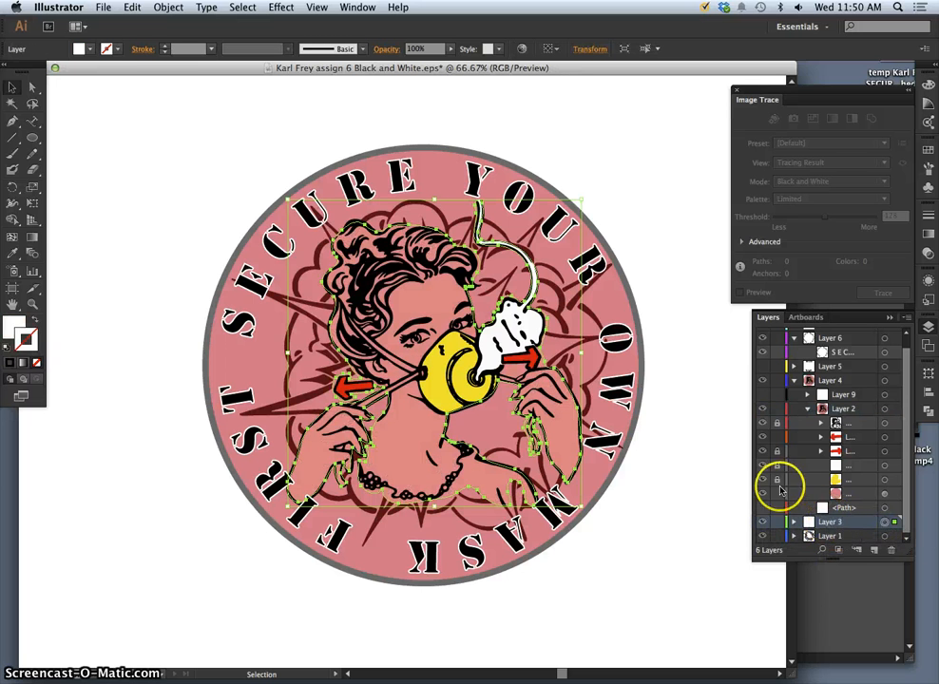
pyautogui.click(133, 7)
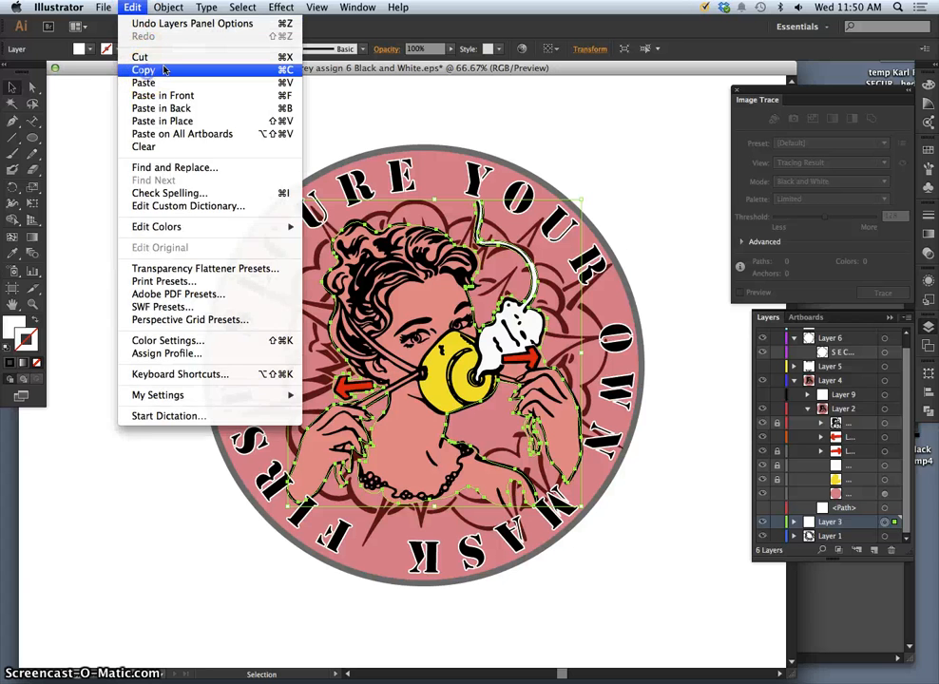
pyautogui.click(163, 69)
pyautogui.click(132, 7)
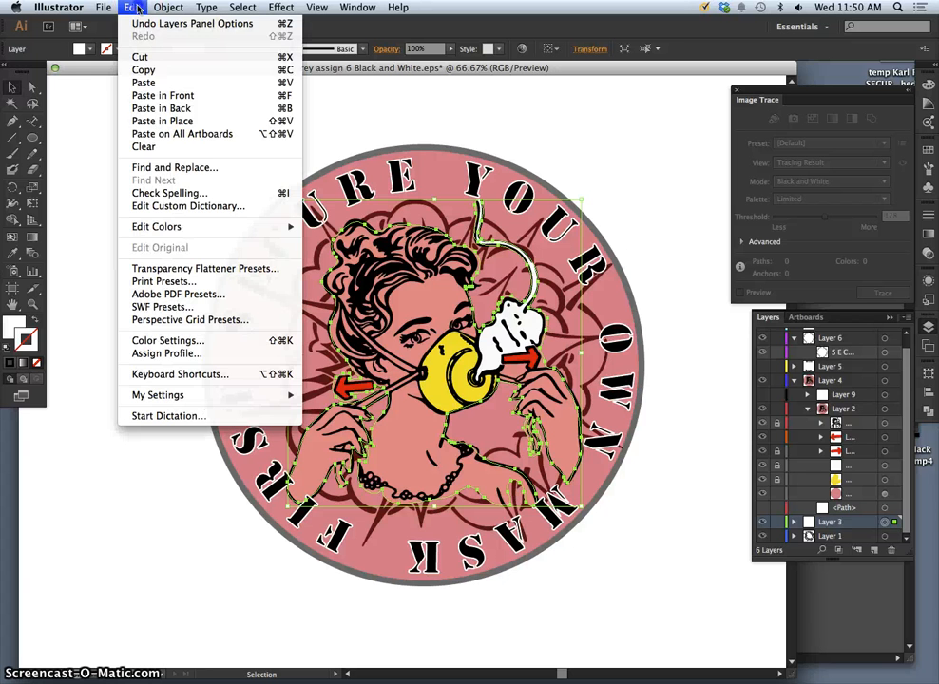
pyautogui.click(167, 121)
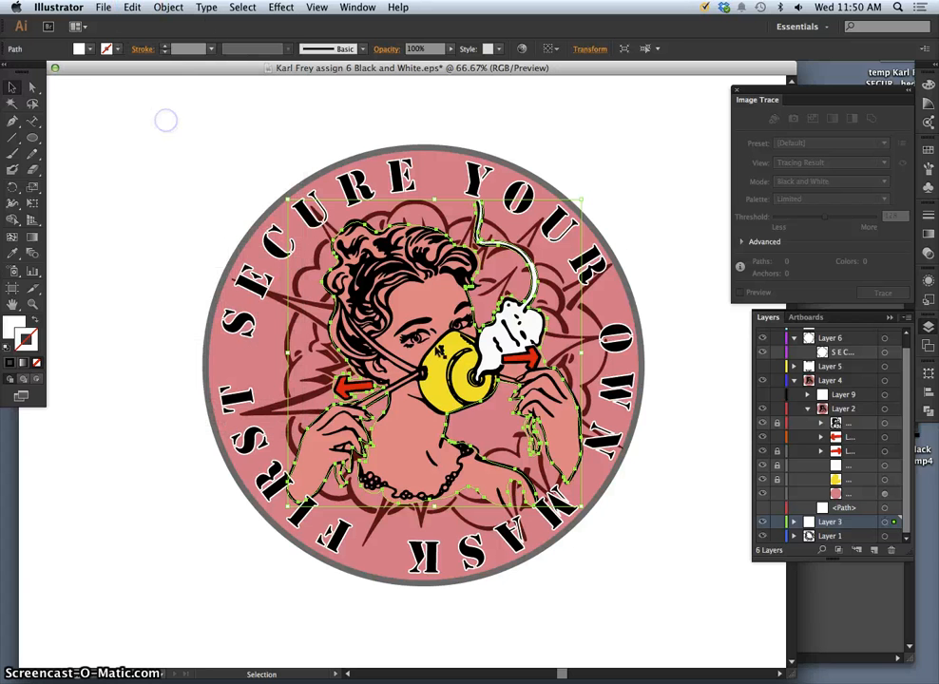
pyautogui.click(795, 522)
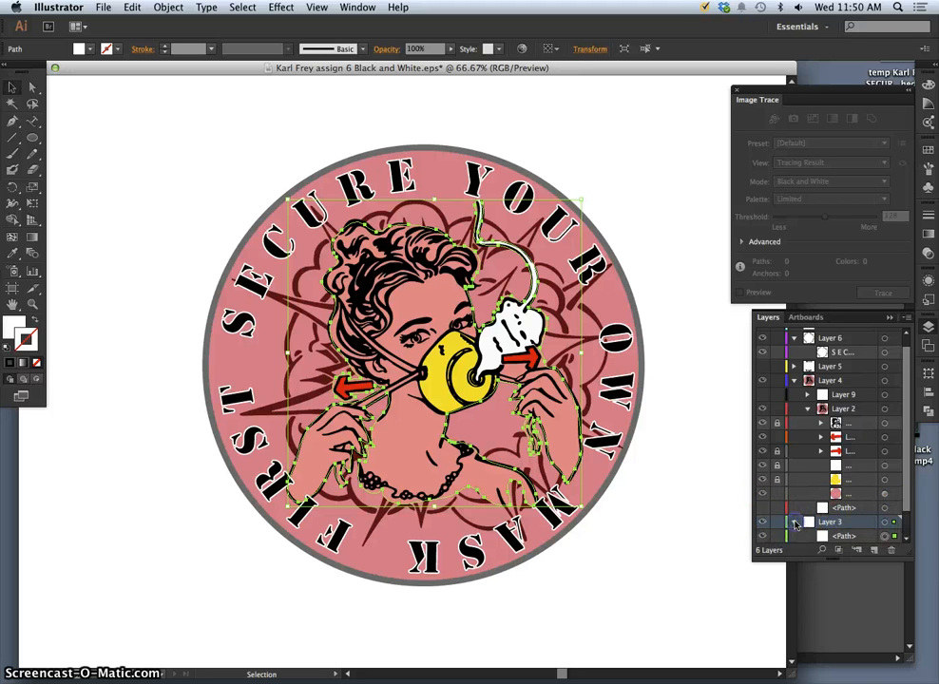
pyautogui.scroll(-2, 908, 502)
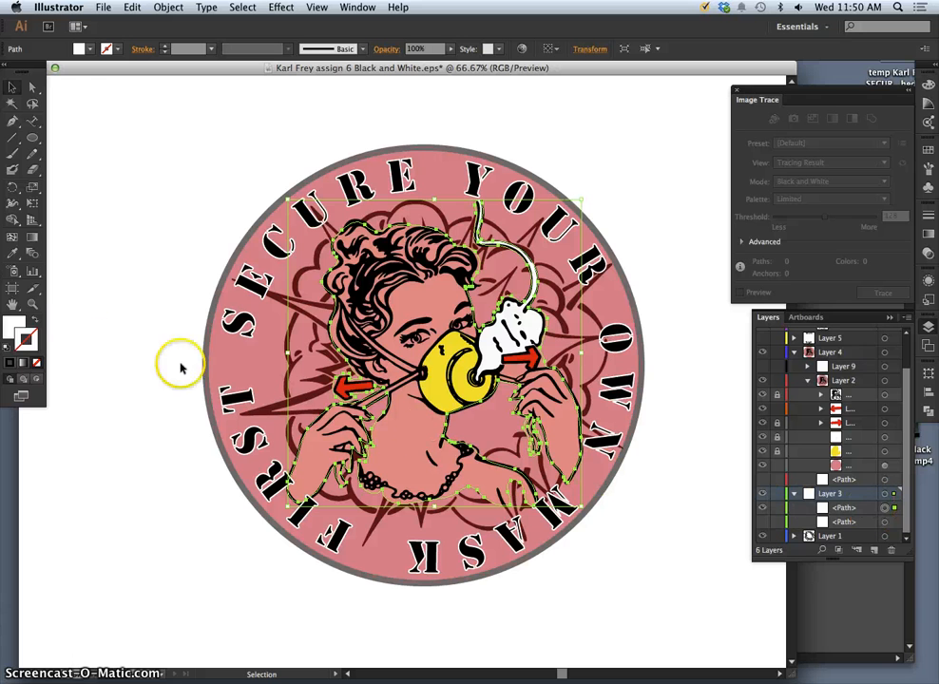
pyautogui.click(15, 327)
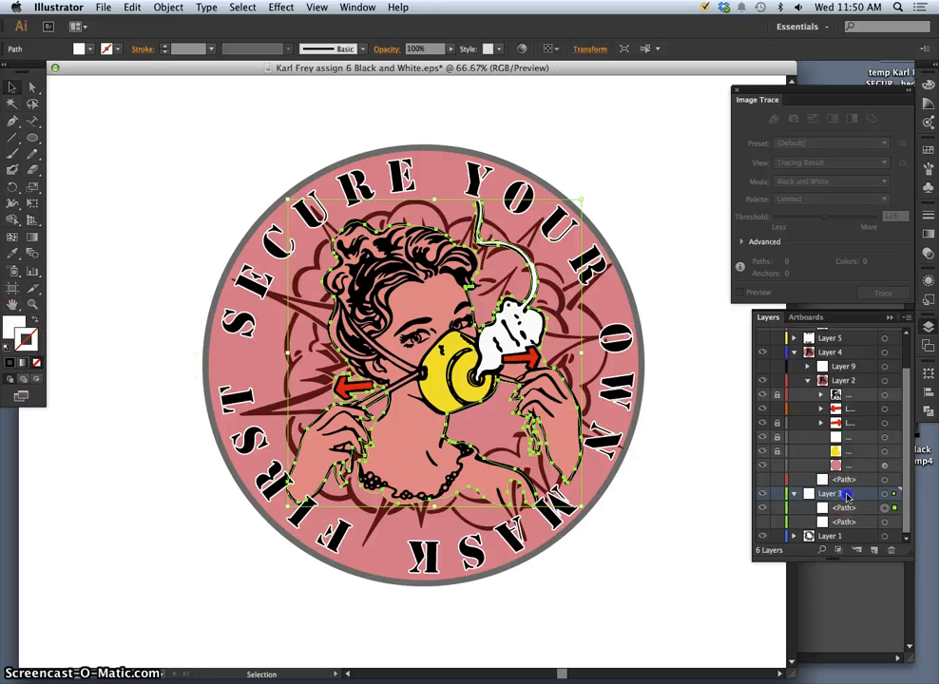
# Raise Layer 3, try light orange and brownish-grey fills, then apply a white-to-black gradient.
pyautogui.moveTo(847, 497); pyautogui.dragTo(847, 465)
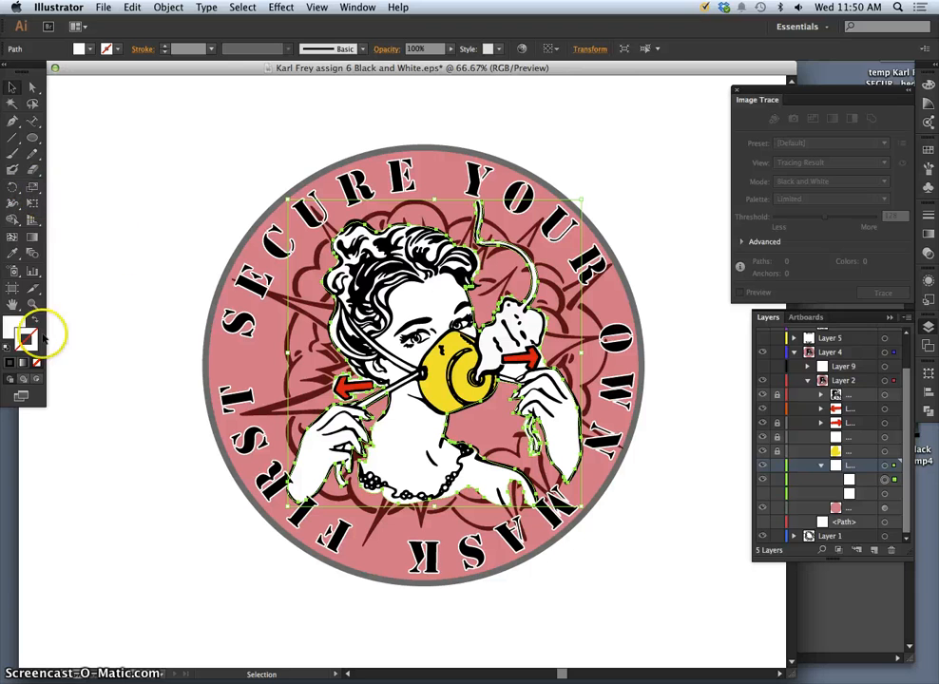
pyautogui.doubleClick(15, 327)
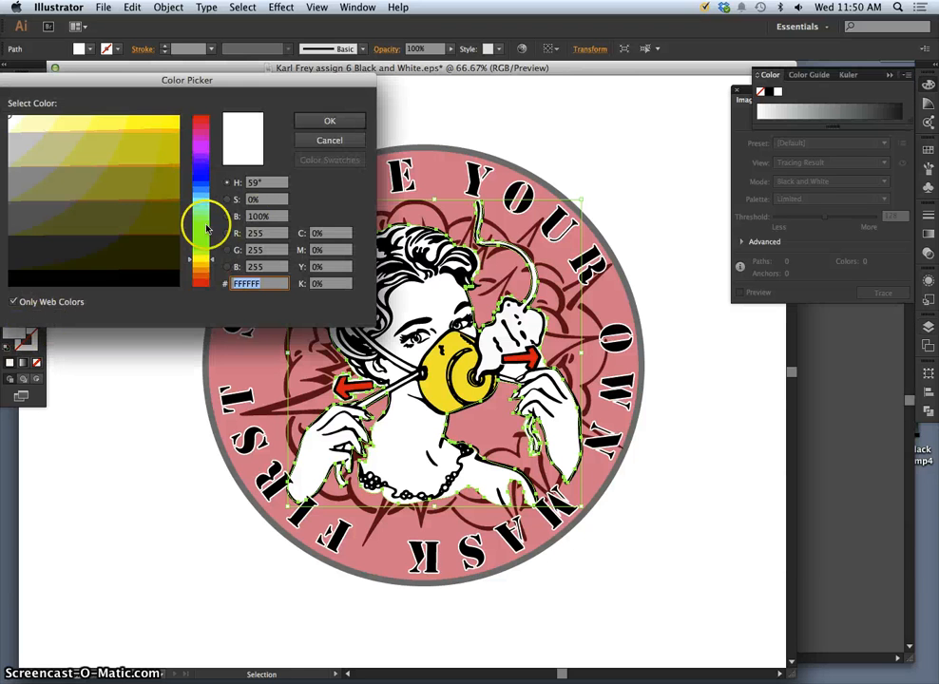
pyautogui.moveTo(202, 274); pyautogui.dragTo(201, 281)
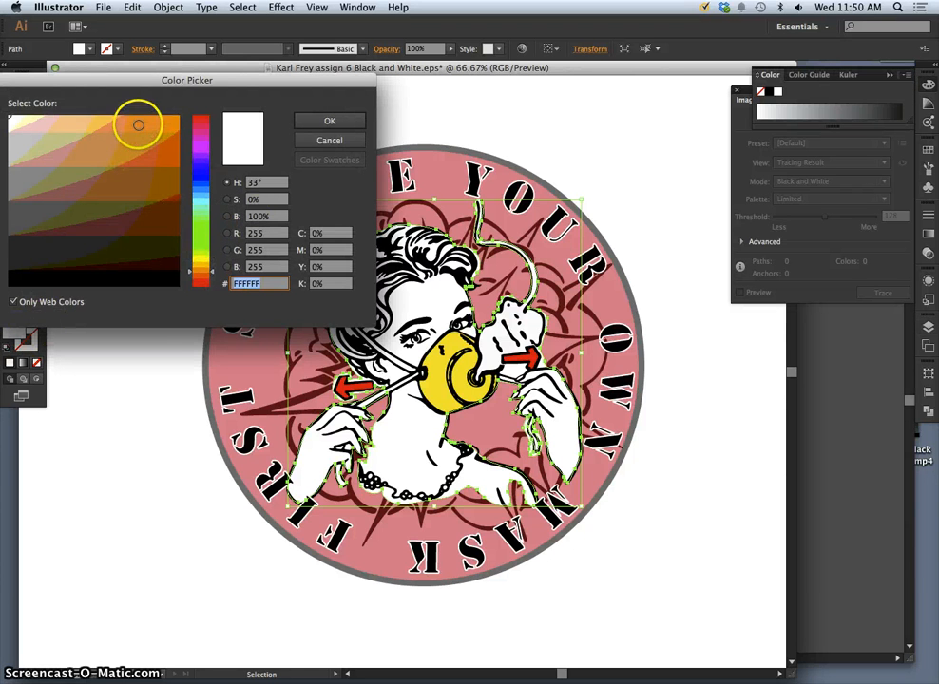
pyautogui.moveTo(138, 124)
pyautogui.mouseDown()
pyautogui.moveTo(134, 140)
pyautogui.moveTo(115, 128)
pyautogui.mouseUp()
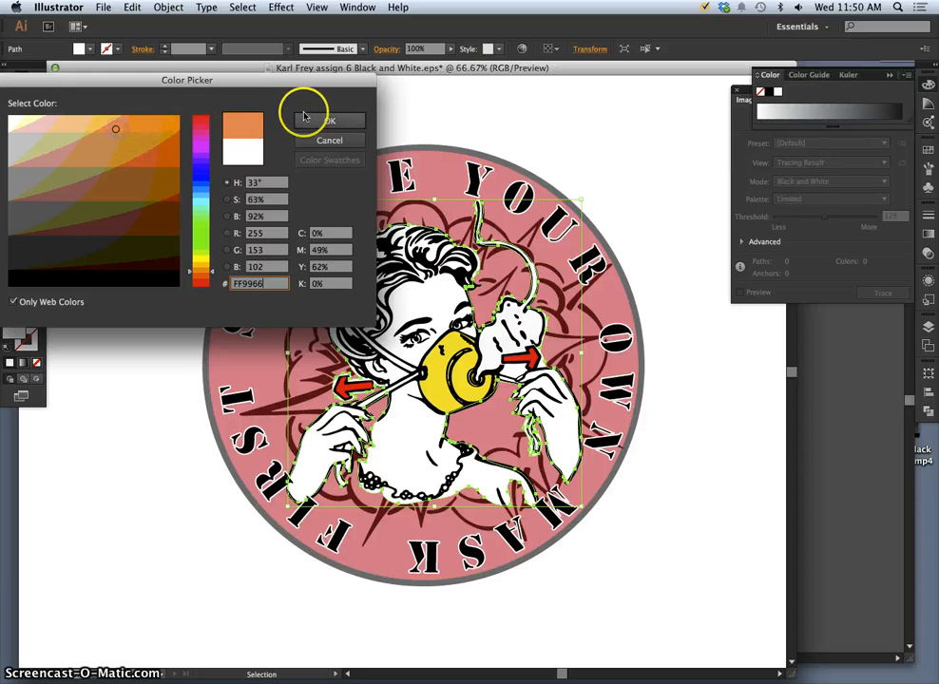
pyautogui.click(306, 119)
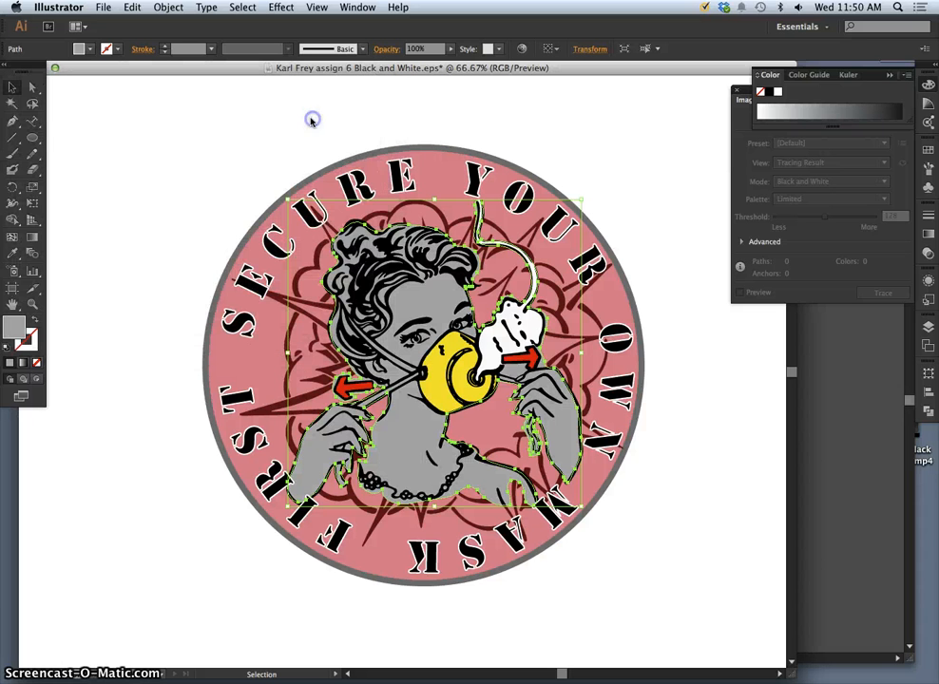
pyautogui.doubleClick(18, 328)
pyautogui.click(89, 187)
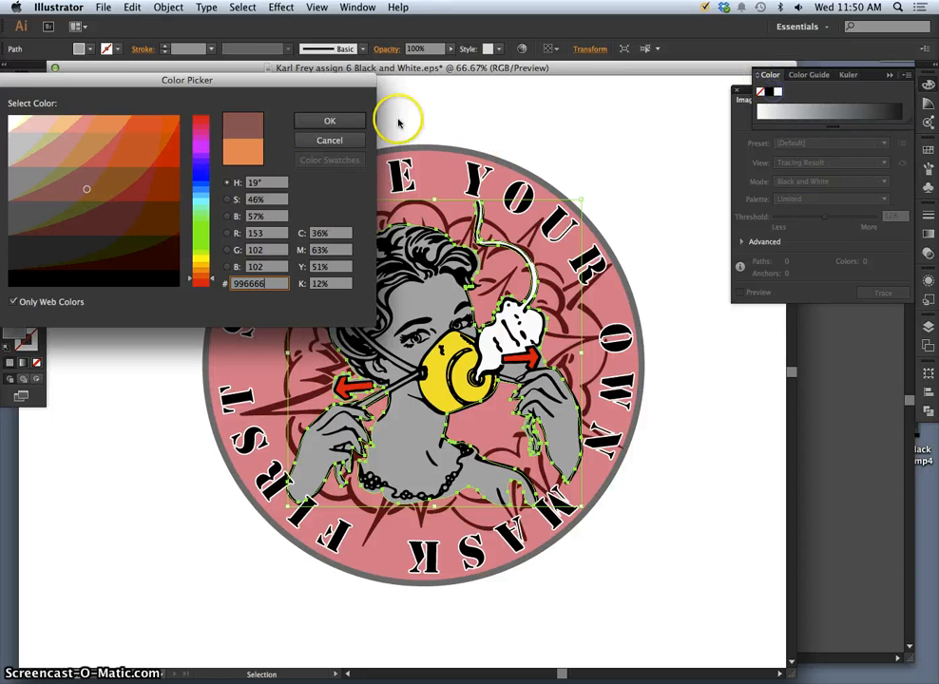
pyautogui.click(329, 121)
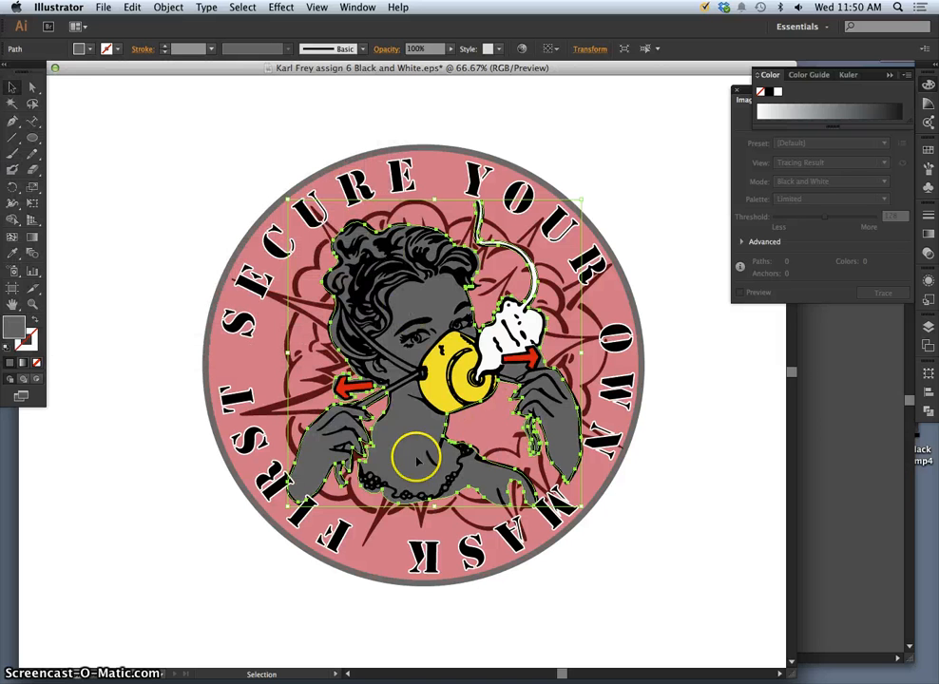
pyautogui.click(23, 362)
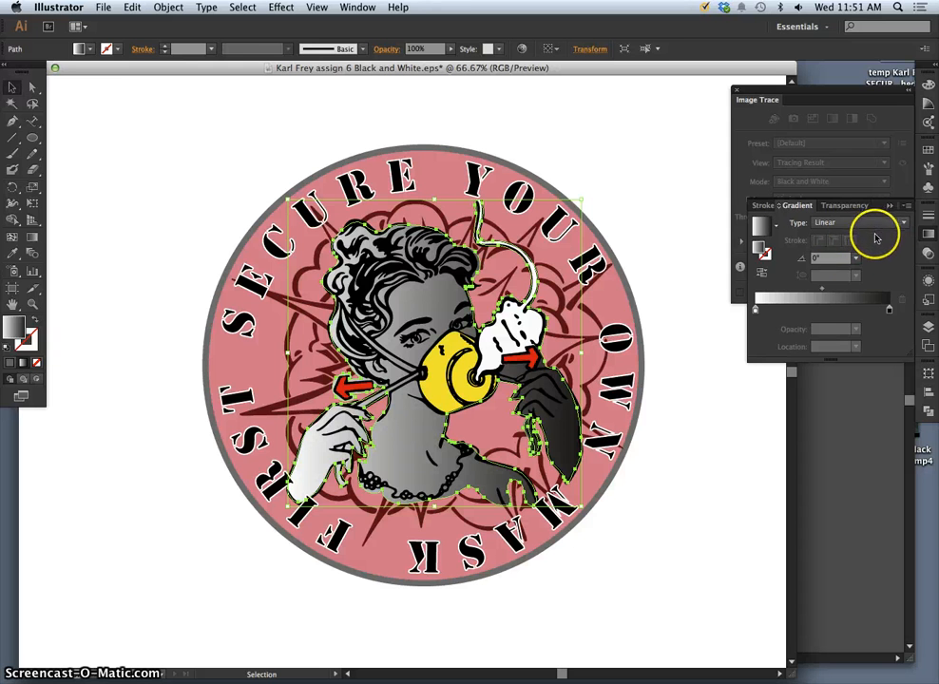
# Set the figure's gradient angle to -60°.
pyautogui.click(856, 258)
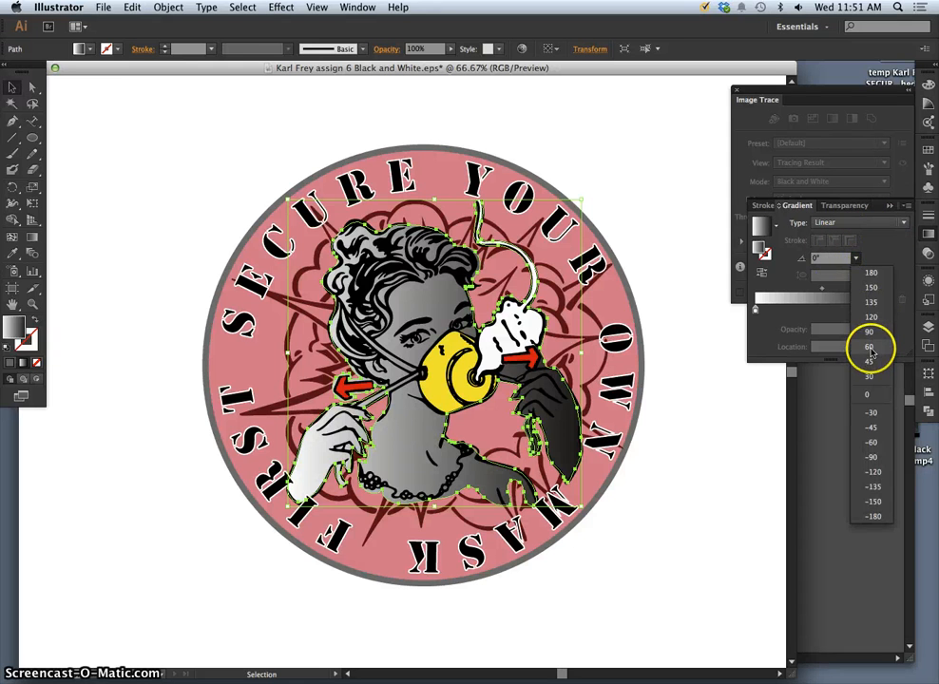
pyautogui.click(870, 348)
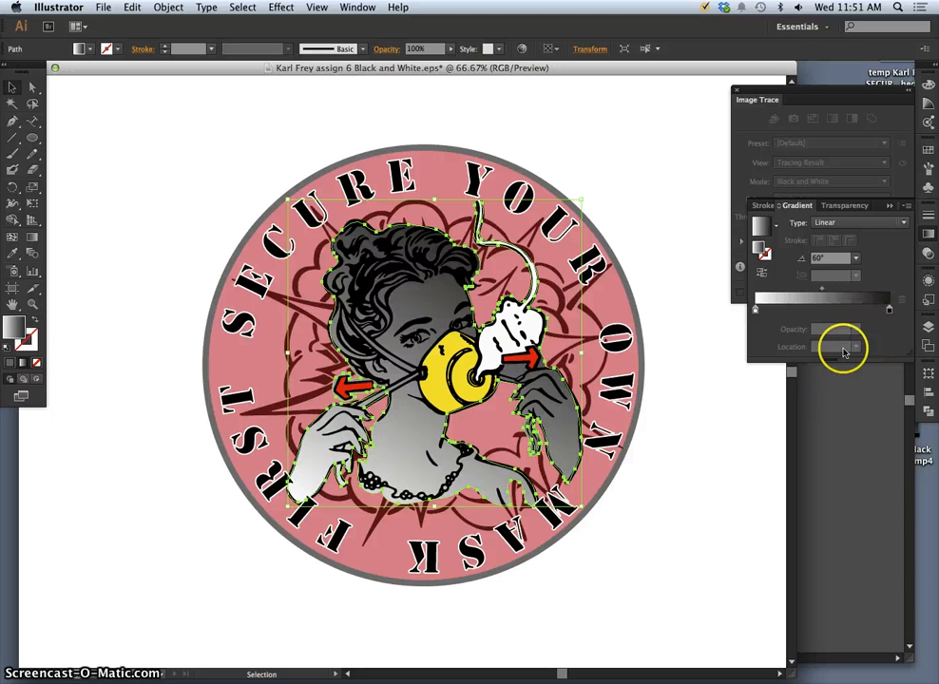
pyautogui.click(856, 258)
pyautogui.click(873, 443)
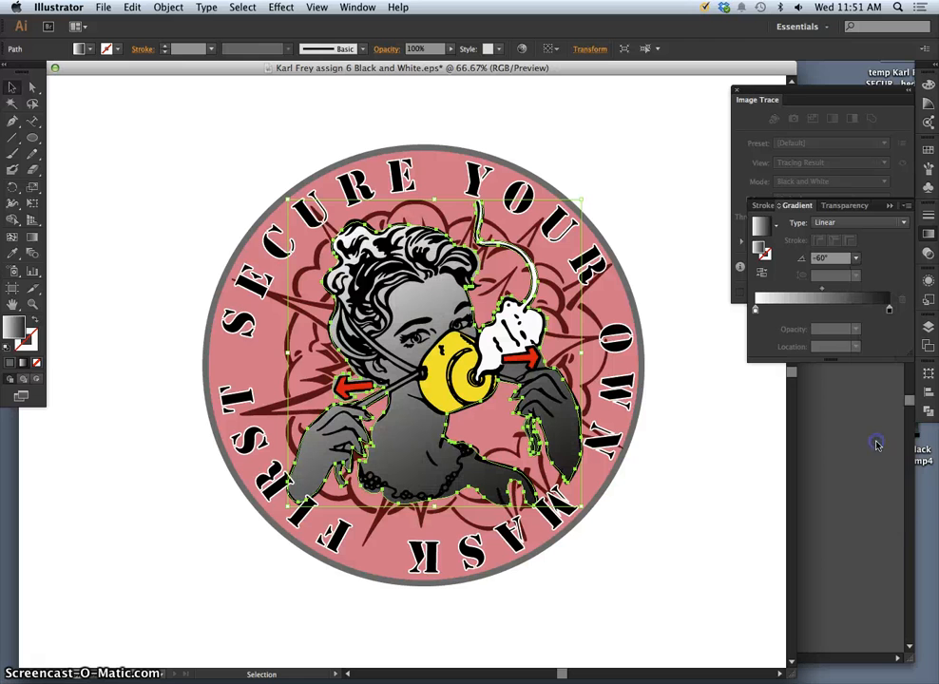
# Keep the black stop at full opacity but lighten it to 70% K, then deselect.
pyautogui.click(890, 311)
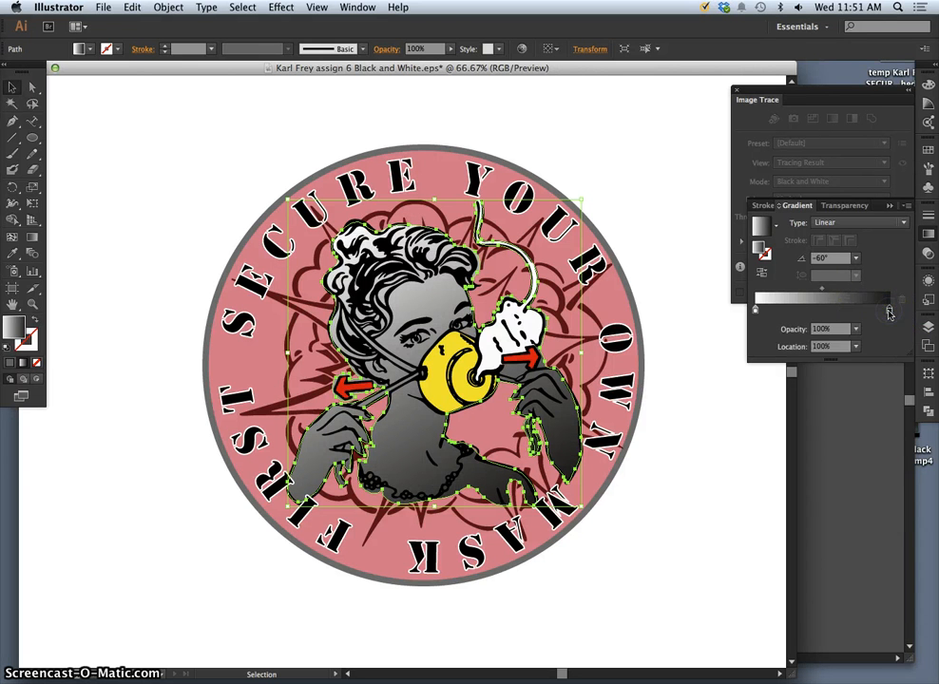
pyautogui.click(856, 329)
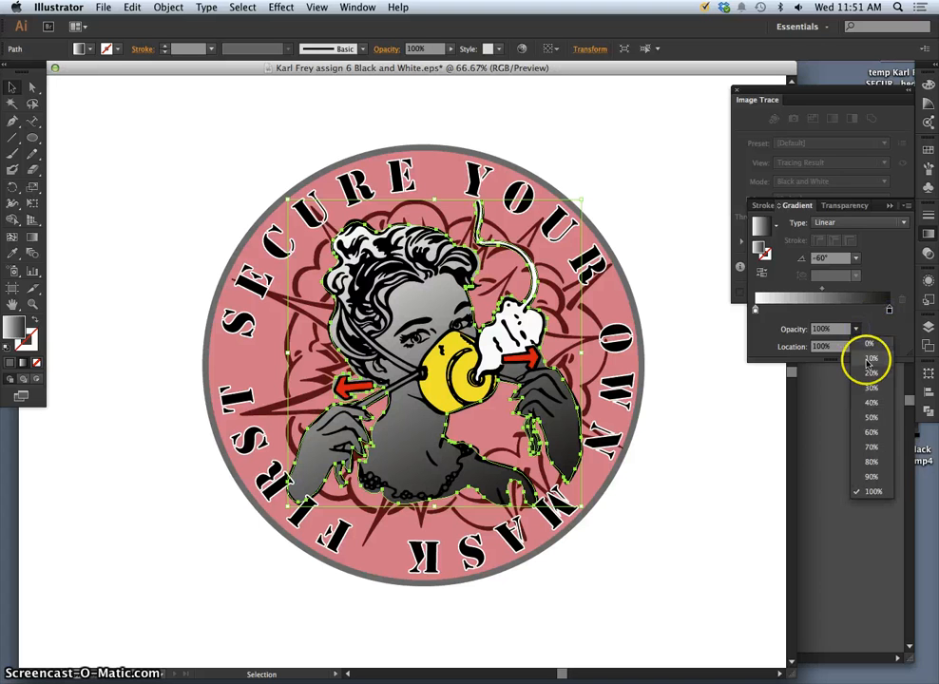
pyautogui.click(865, 443)
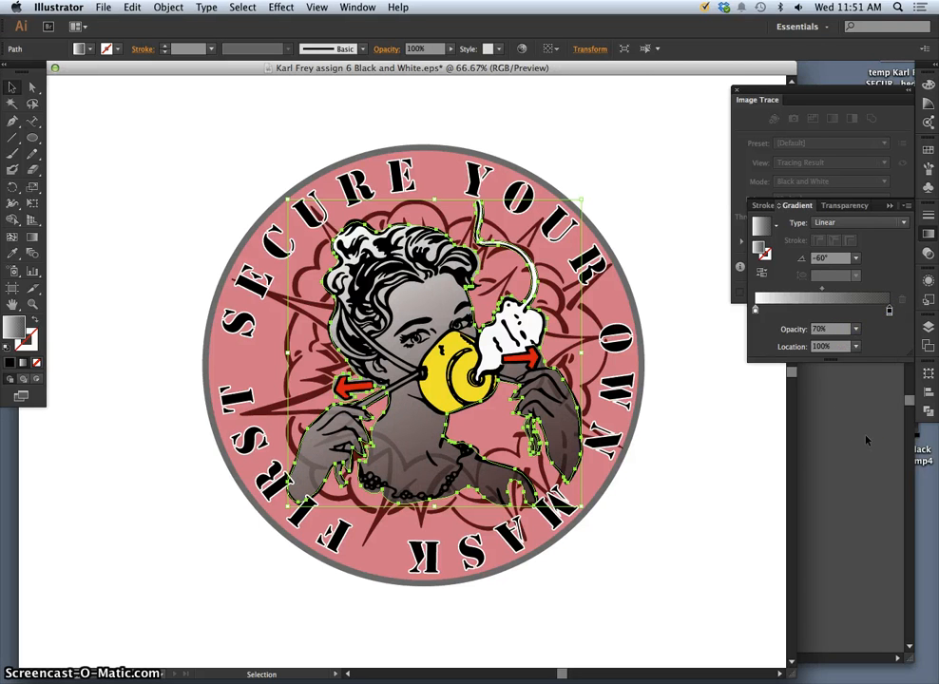
pyautogui.click(890, 311)
pyautogui.click(856, 329)
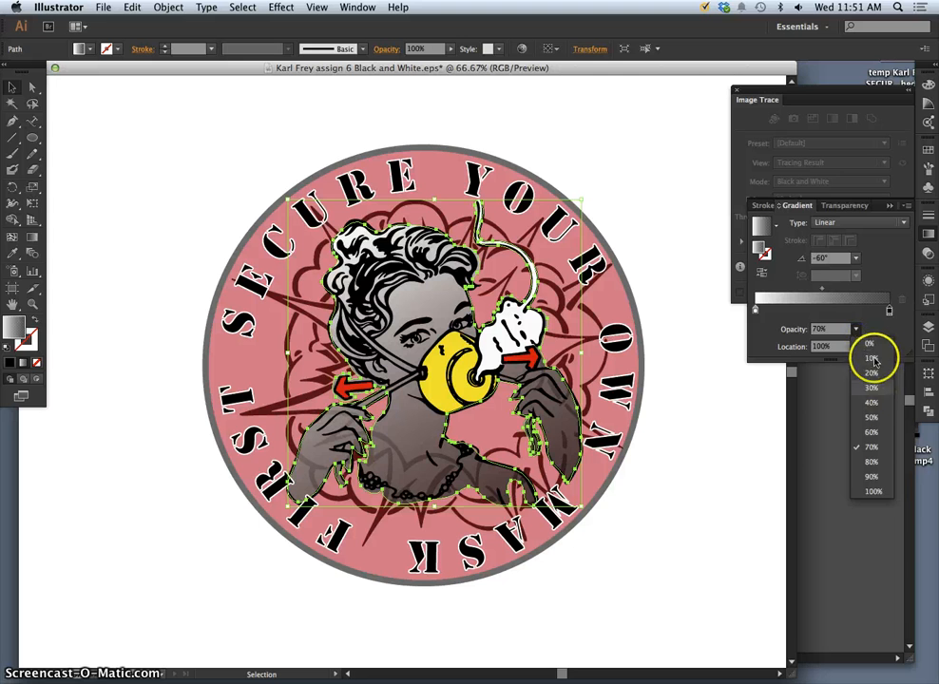
pyautogui.click(873, 492)
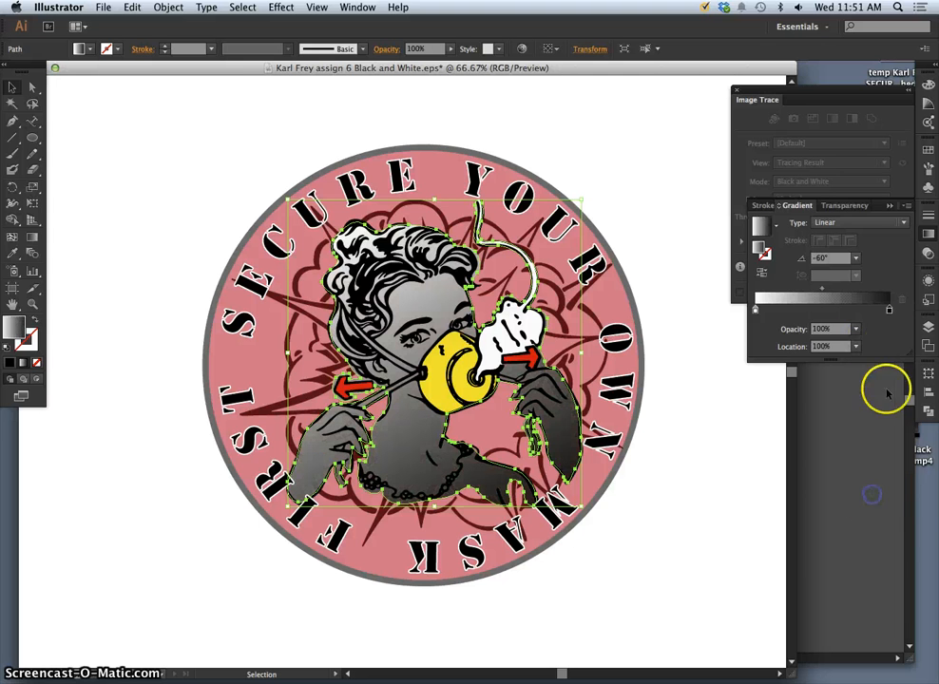
pyautogui.doubleClick(890, 311)
pyautogui.moveTo(797, 360); pyautogui.dragTo(826, 363)
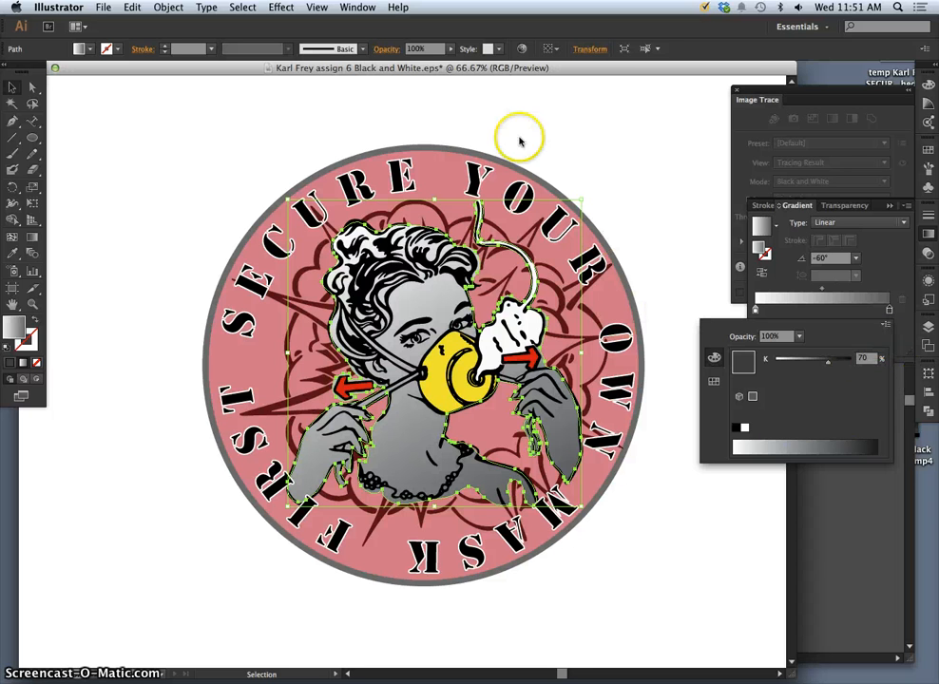
pyautogui.click(31, 80)
pyautogui.click(191, 216)
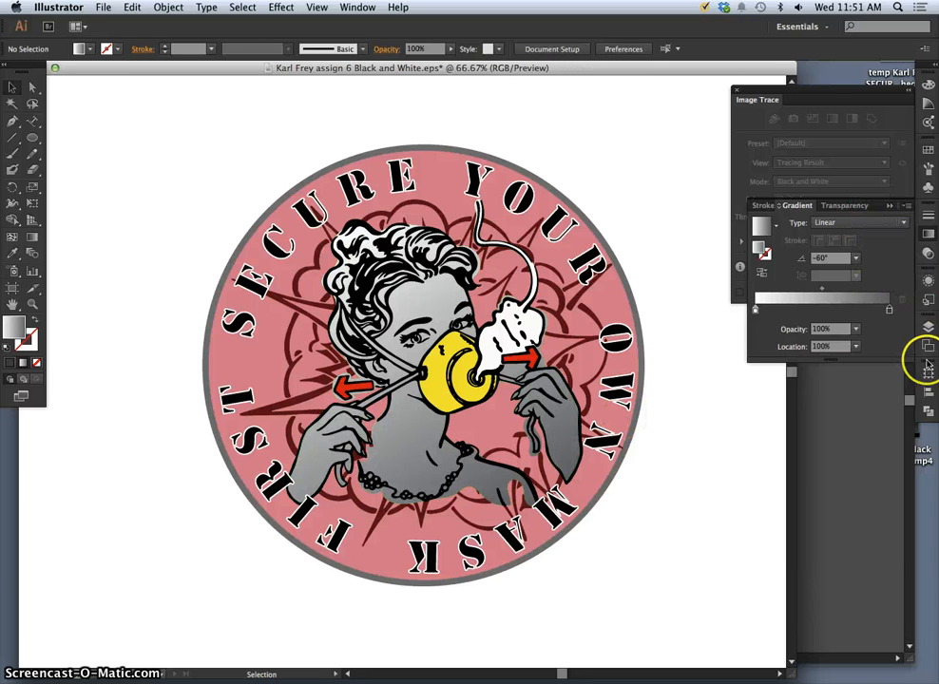
# Move the translucent pink circle path above the woman's figure in Layers and select it.
pyautogui.click(929, 328)
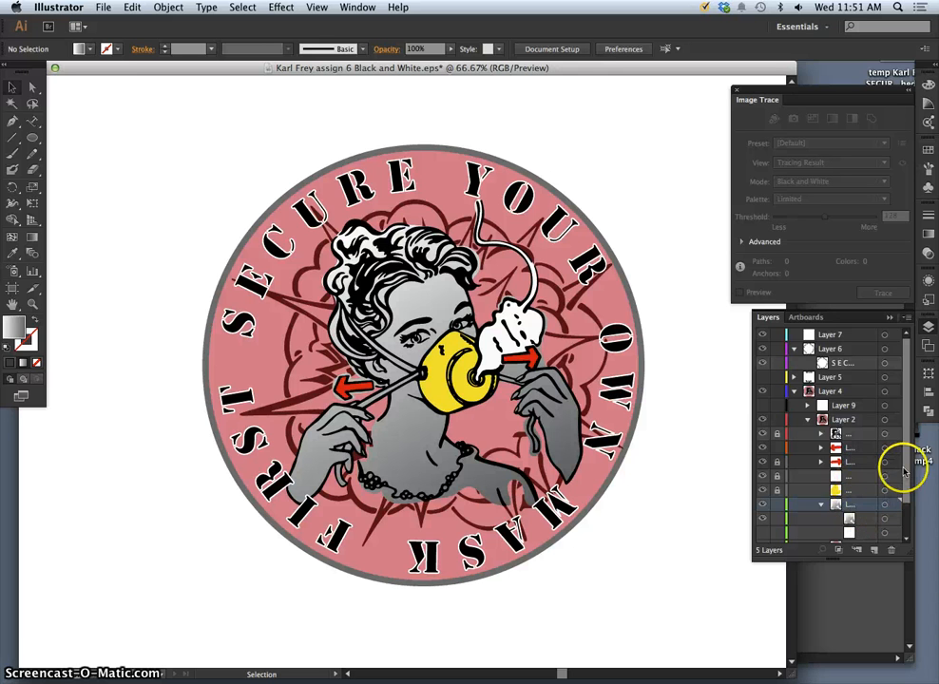
pyautogui.moveTo(907, 466); pyautogui.dragTo(845, 476)
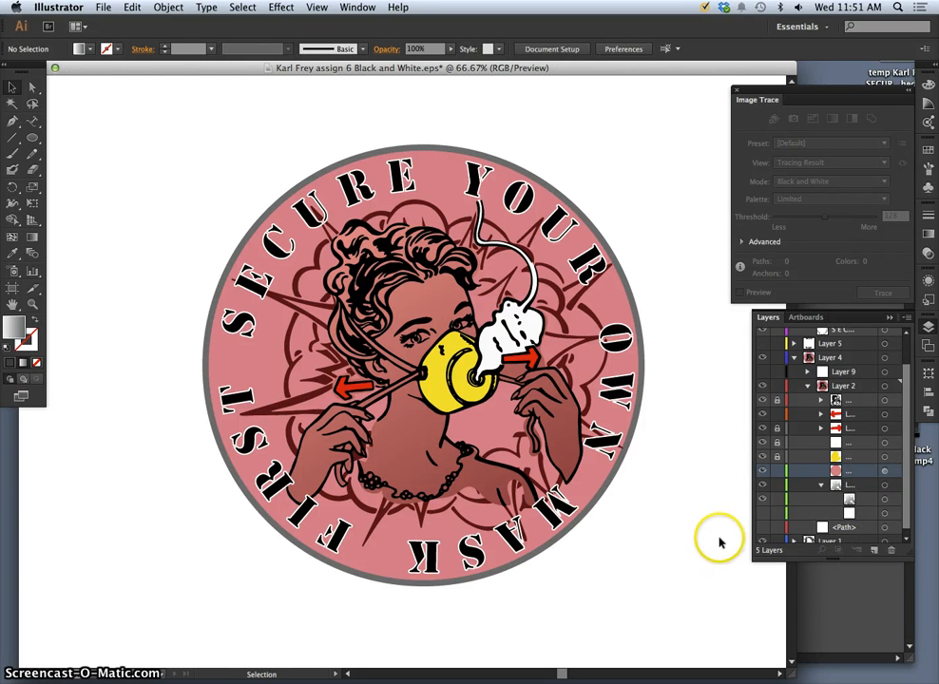
pyautogui.click(712, 589)
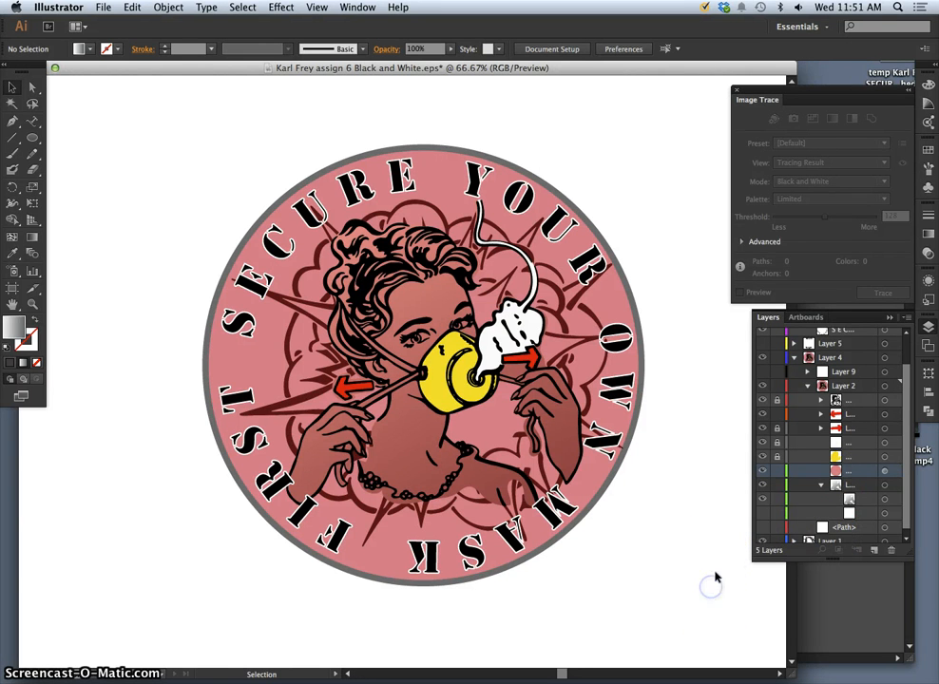
pyautogui.click(885, 472)
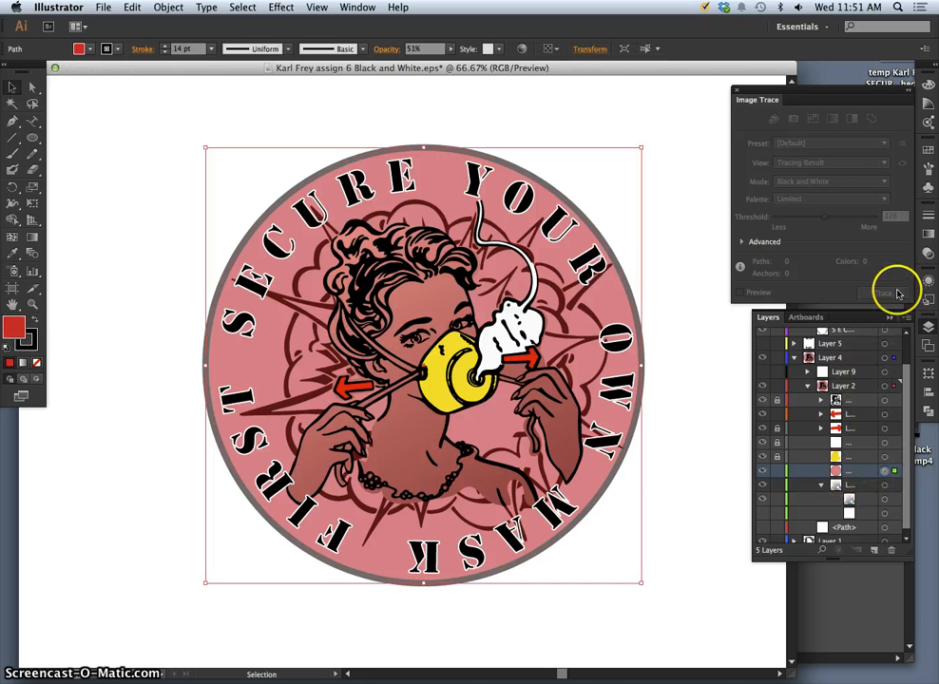
# Drop the pink overlay circle's opacity to 19% in the Transparency panel, then deselect.
pyautogui.click(929, 237)
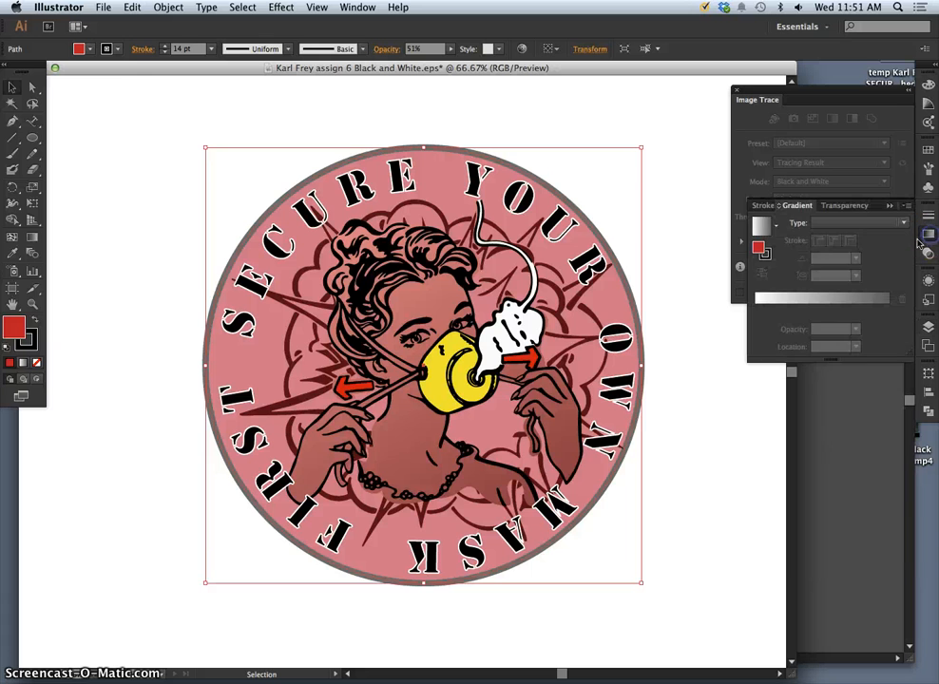
pyautogui.click(860, 204)
pyautogui.click(903, 224)
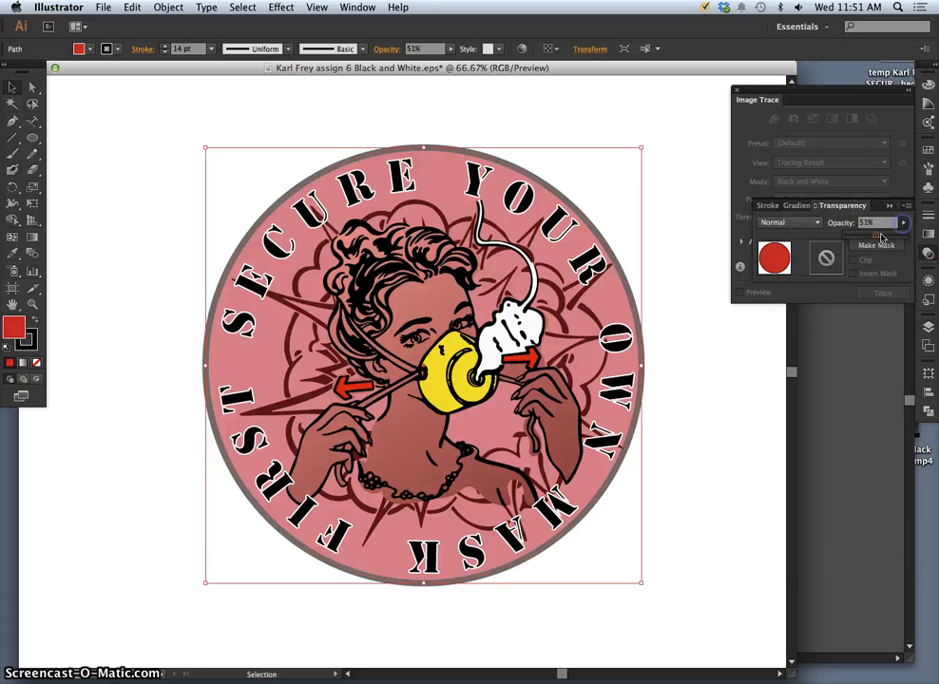
pyautogui.moveTo(869, 236); pyautogui.dragTo(859, 237)
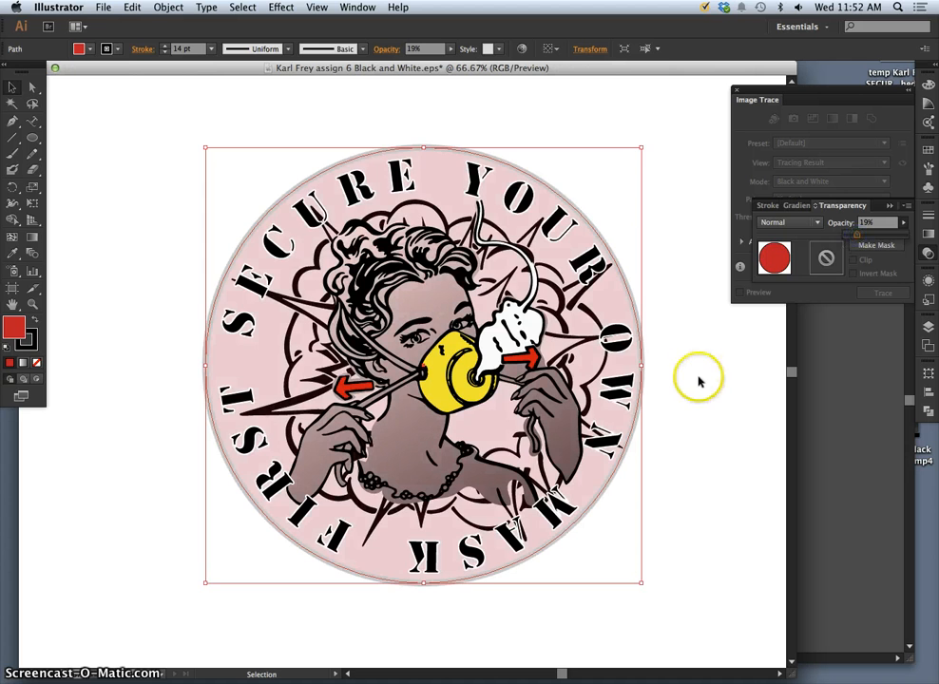
pyautogui.click(692, 392)
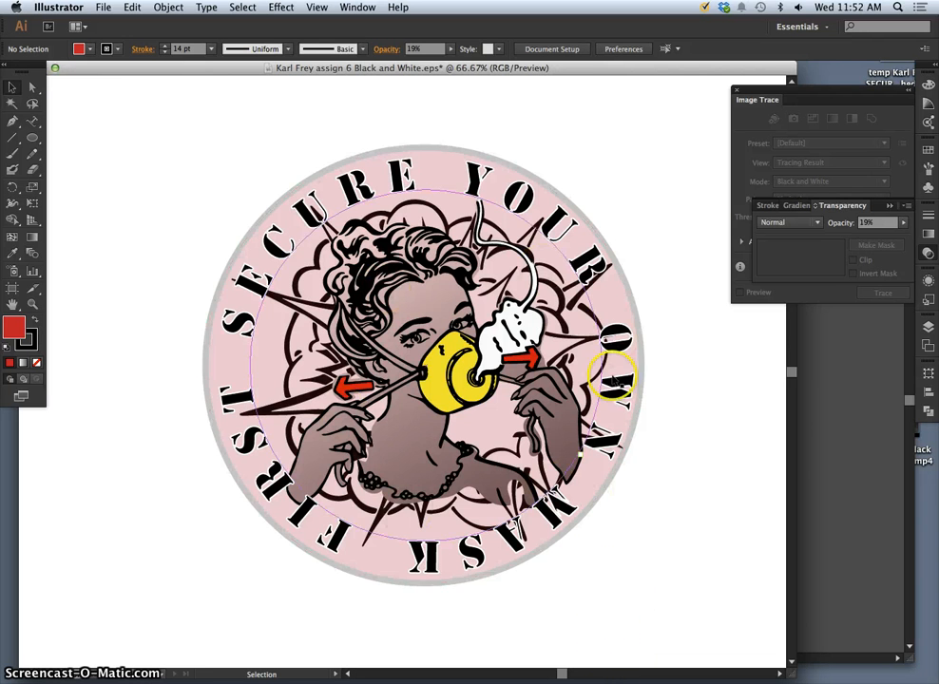
pyautogui.click(104, 8)
# Save the colour logo as an Adobe Illustrator (ai) file, trimming a stray character from the name.
pyautogui.click(136, 121)
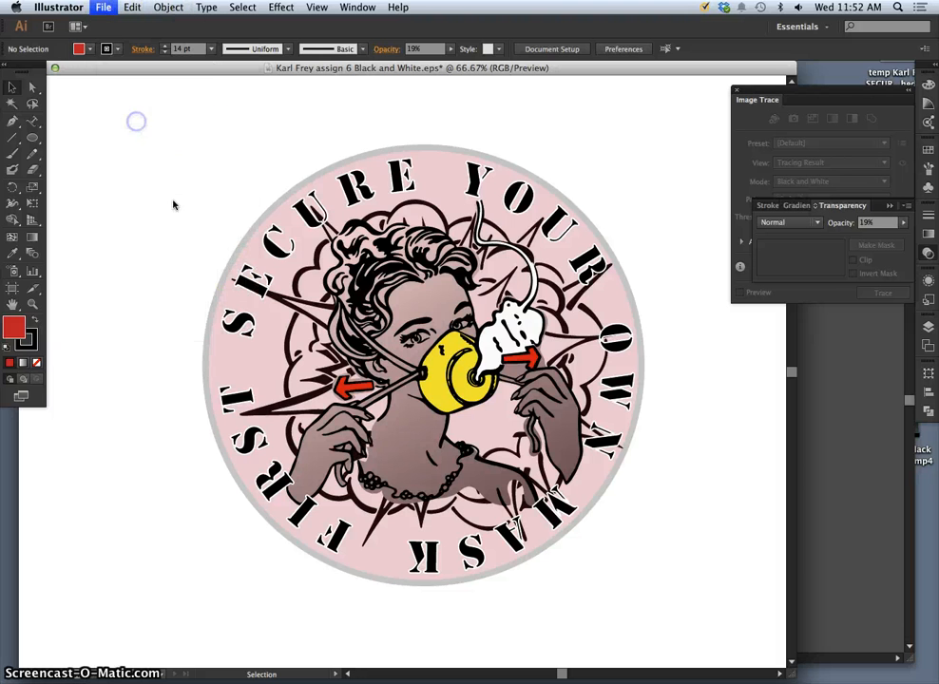
pyautogui.click(521, 183)
pyautogui.click(467, 182)
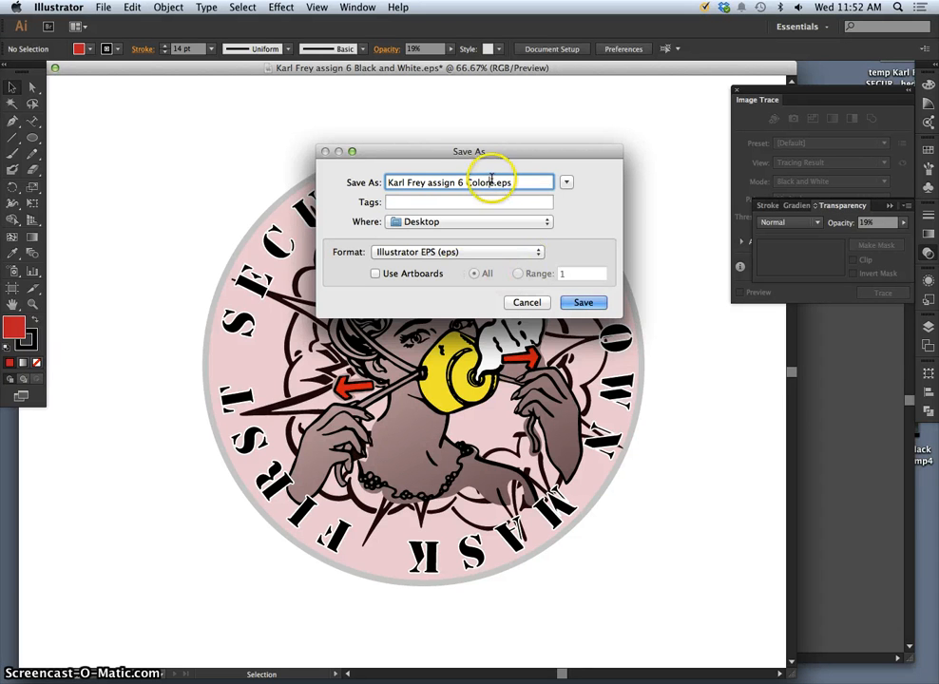
pyautogui.press('BackSpace')
pyautogui.click(466, 252)
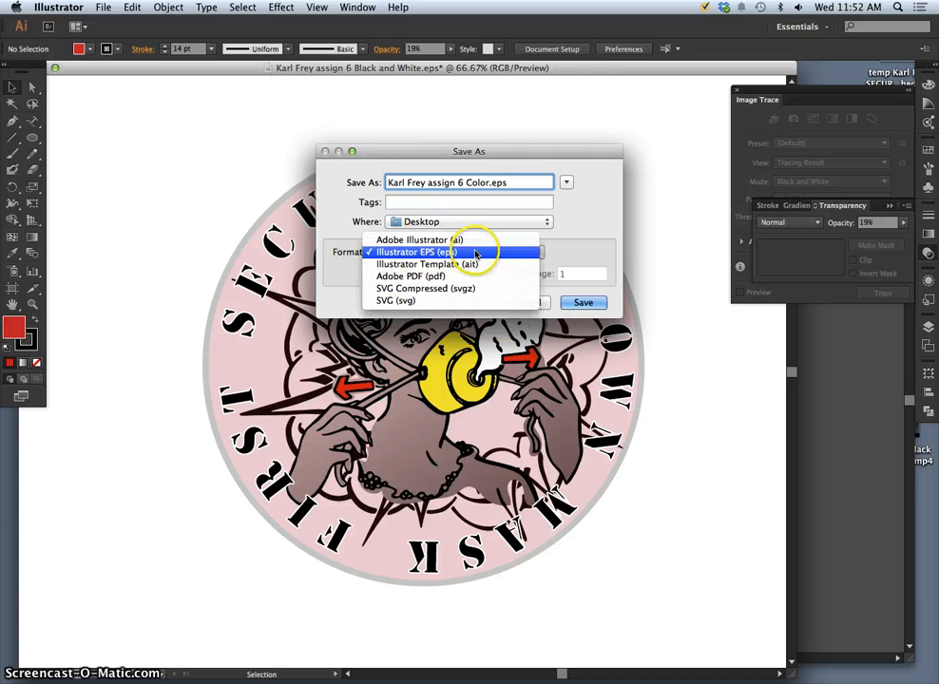
pyautogui.click(466, 249)
pyautogui.click(583, 305)
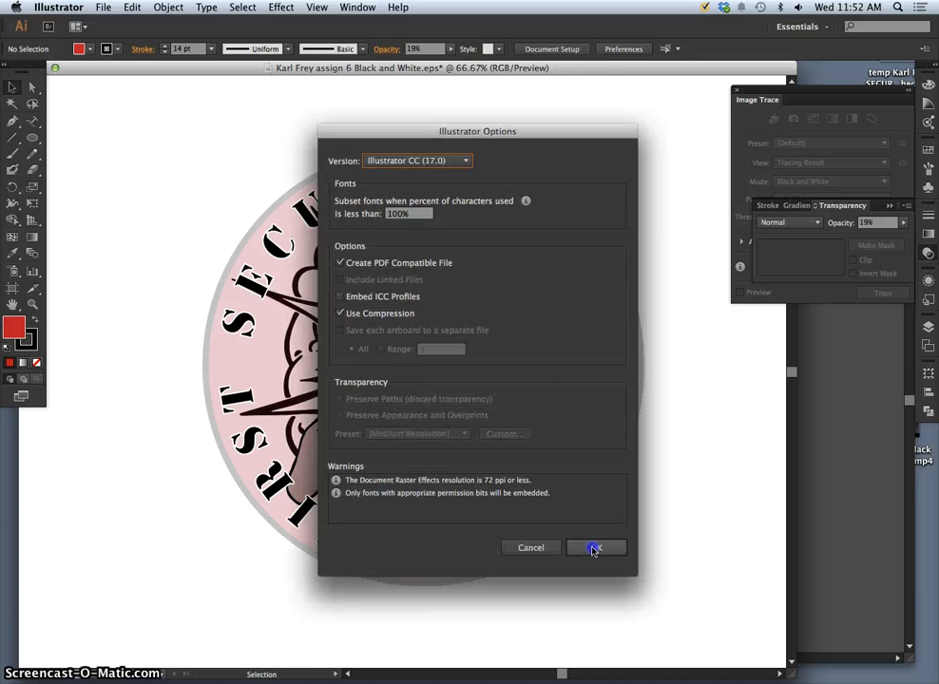
pyautogui.click(594, 548)
# Save the colour logo again in Illustrator EPS format, accepting the EPS options.
pyautogui.click(103, 7)
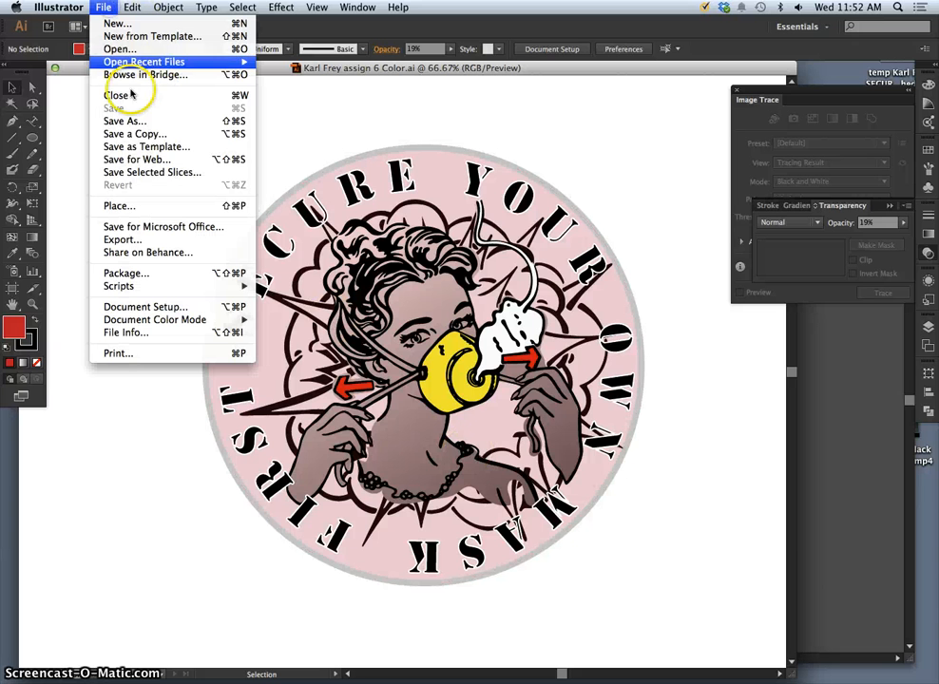
pyautogui.click(133, 124)
pyautogui.click(461, 251)
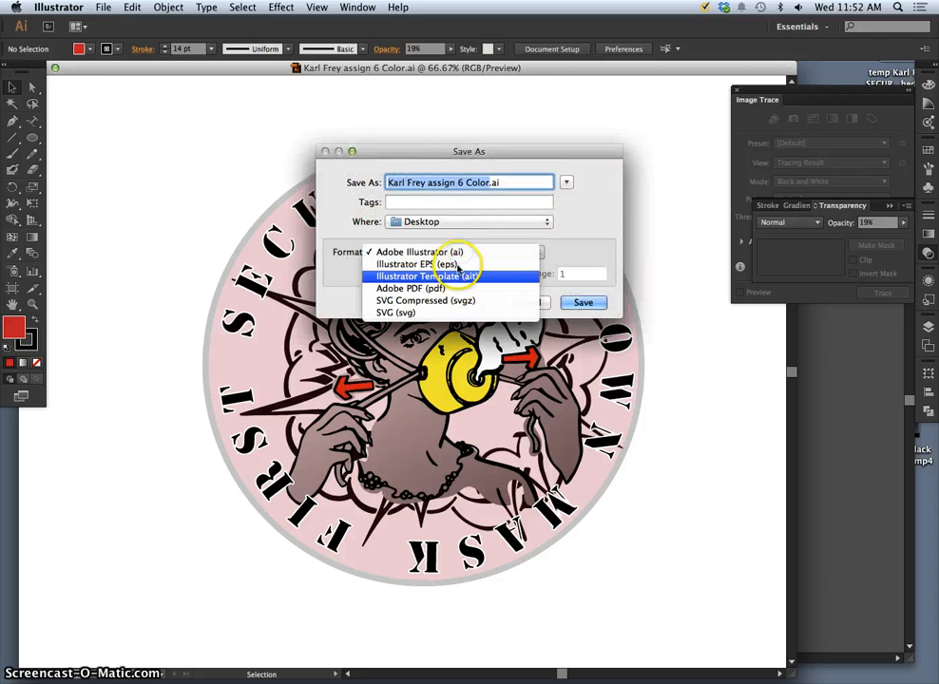
pyautogui.click(447, 264)
pyautogui.click(582, 302)
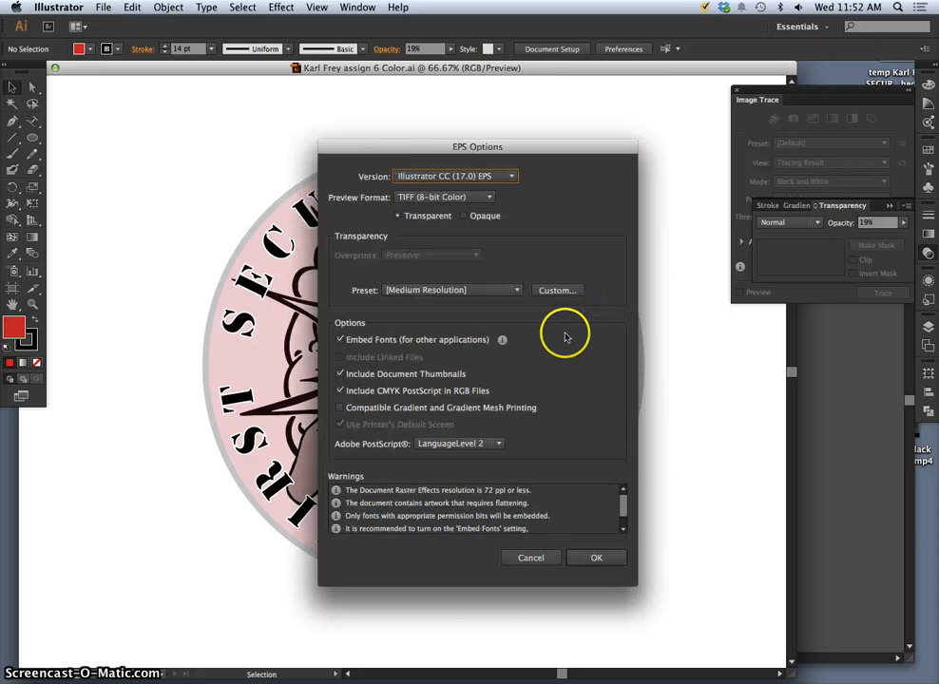
pyautogui.click(596, 556)
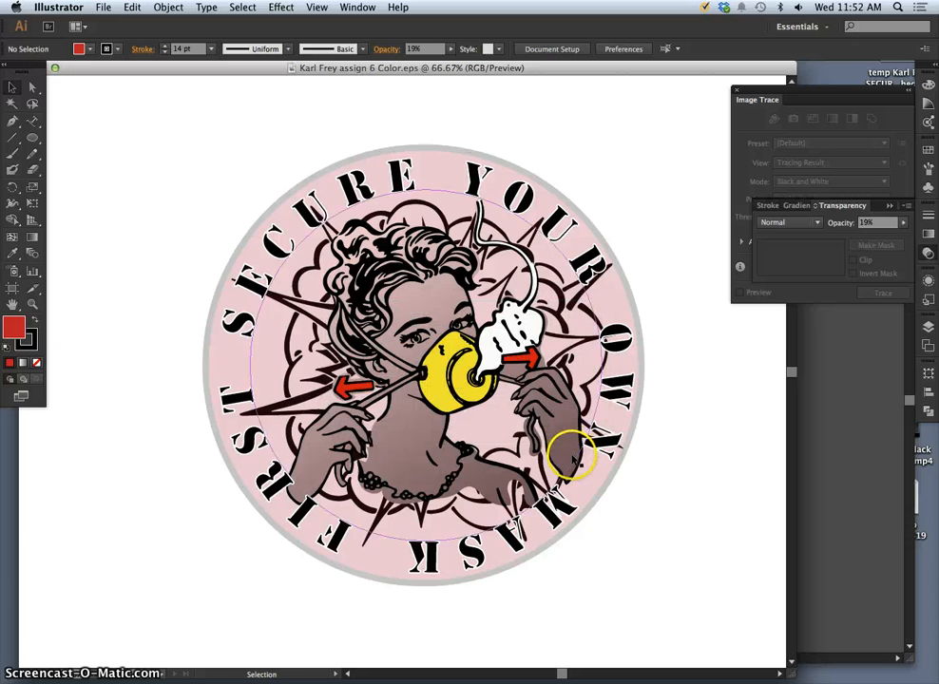
# Close the colour logo and TEXT TEST documents and dismiss the Software Update window.
pyautogui.moveTo(84, 67); pyautogui.dragTo(180, 74)
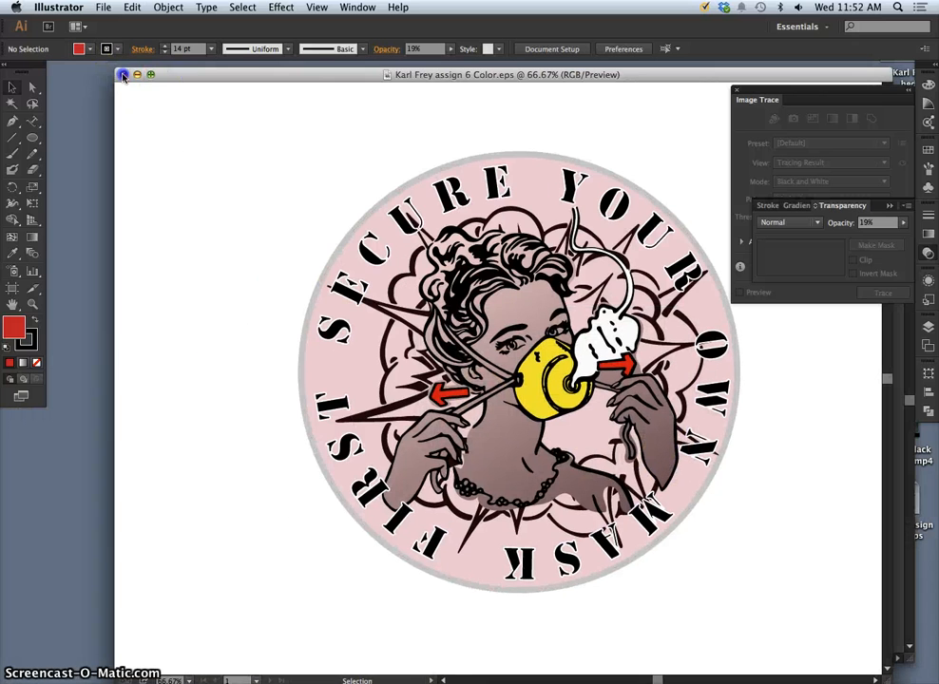
pyautogui.click(123, 74)
pyautogui.click(230, 138)
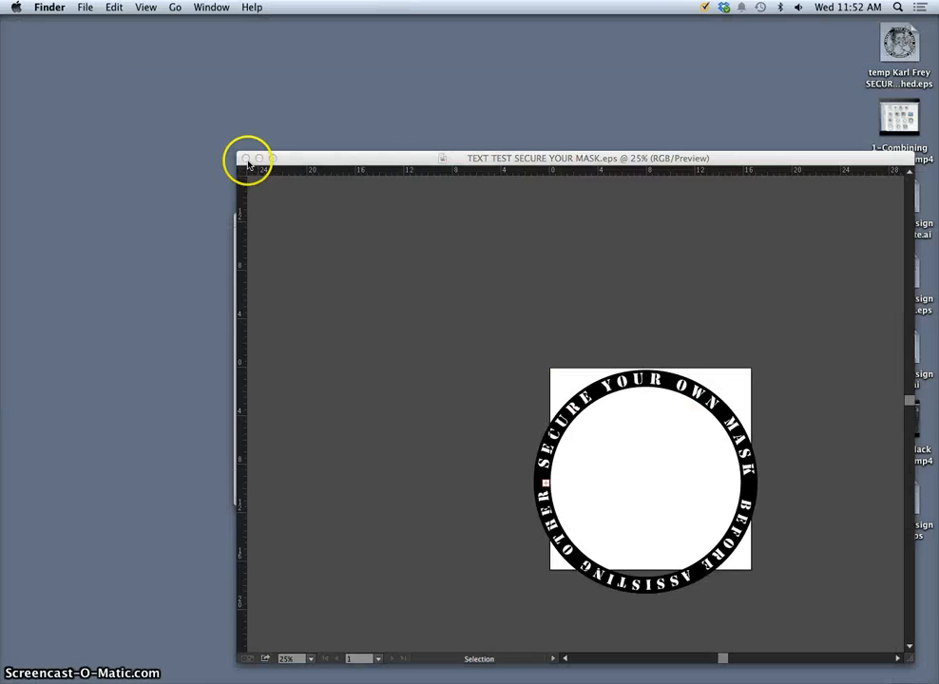
pyautogui.click(247, 161)
pyautogui.click(243, 218)
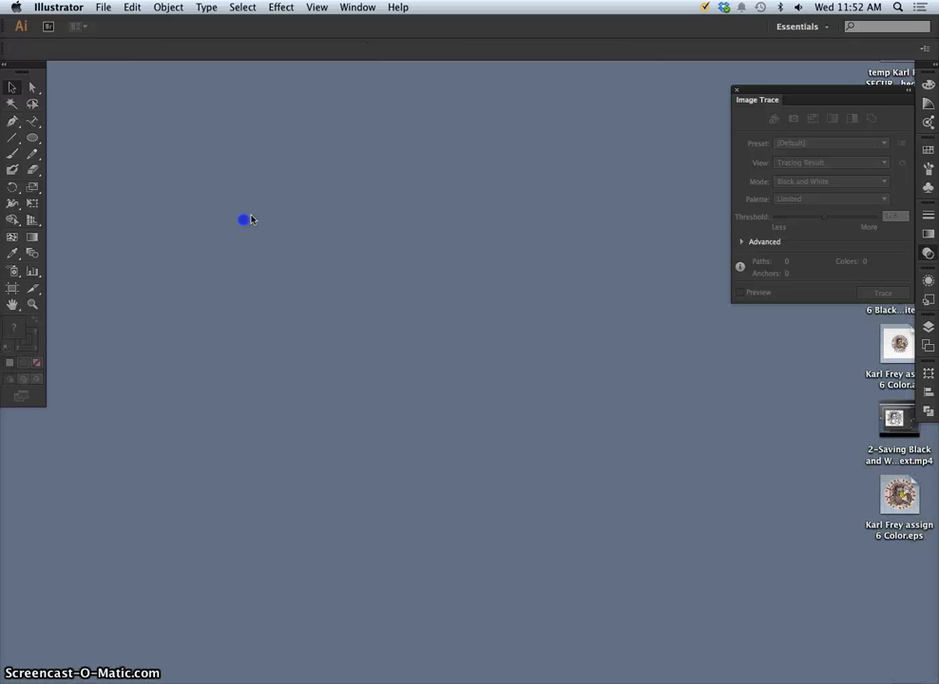
pyautogui.click(332, 345)
pyautogui.moveTo(523, 673)
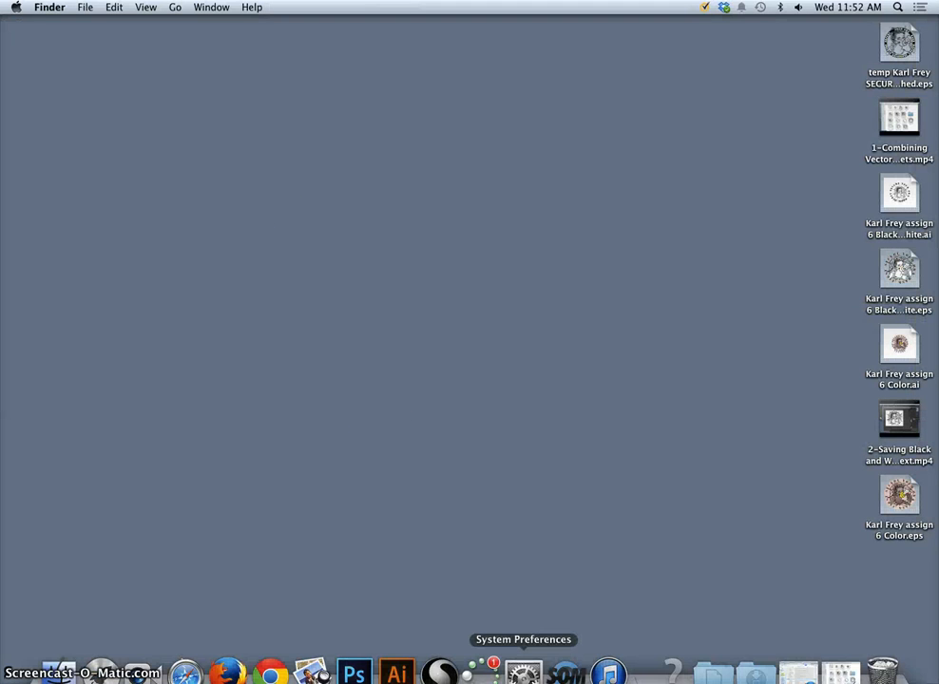
pyautogui.moveTo(439, 677)
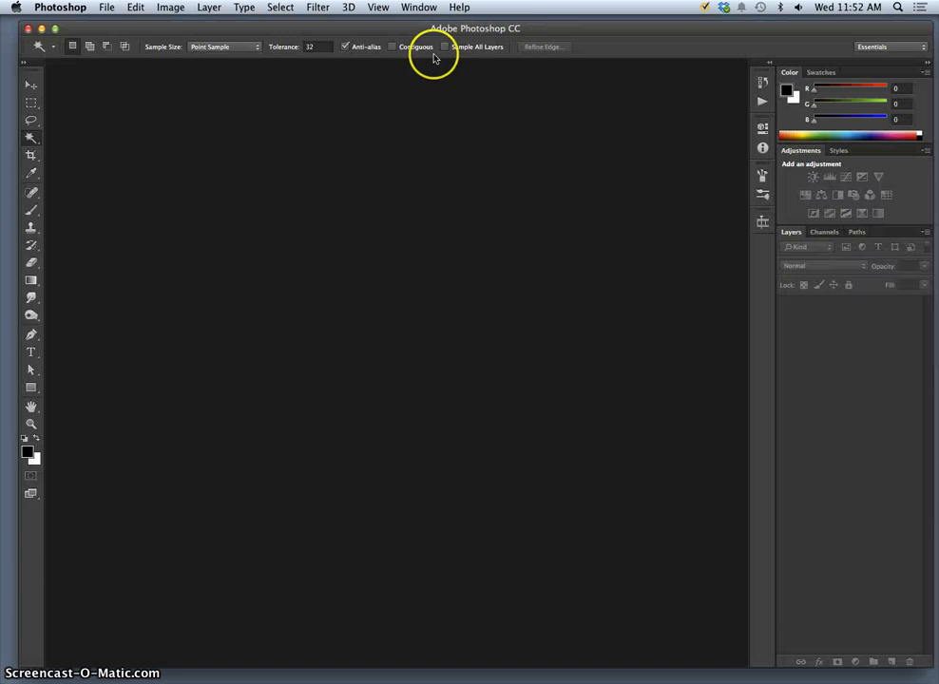
# Create a new document named with the student's name plus 'Assign', 10 × 8 inches at 350 ppi.
pyautogui.click(109, 9)
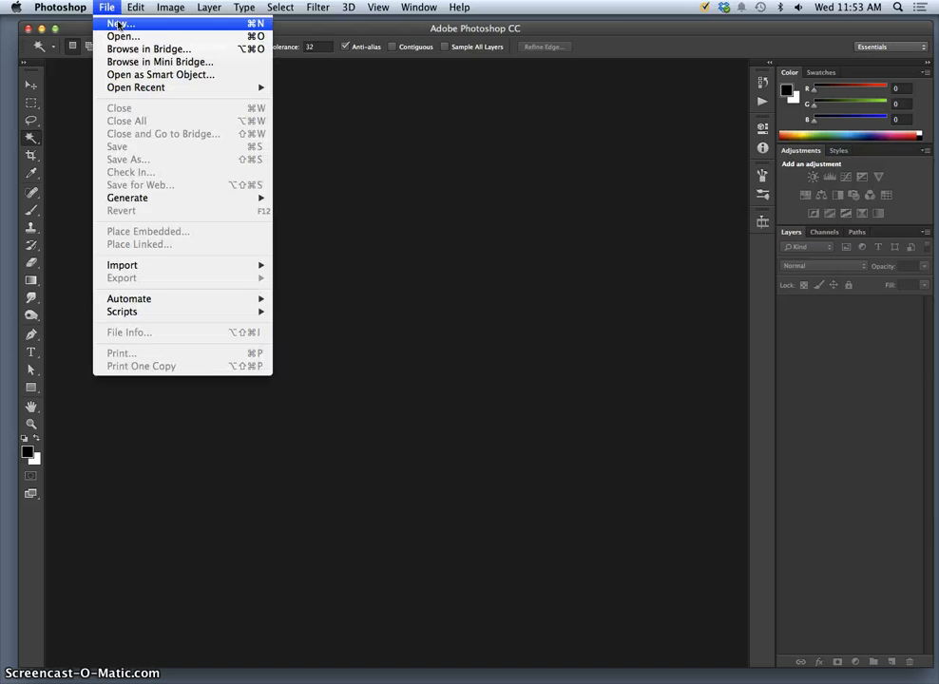
pyautogui.click(121, 23)
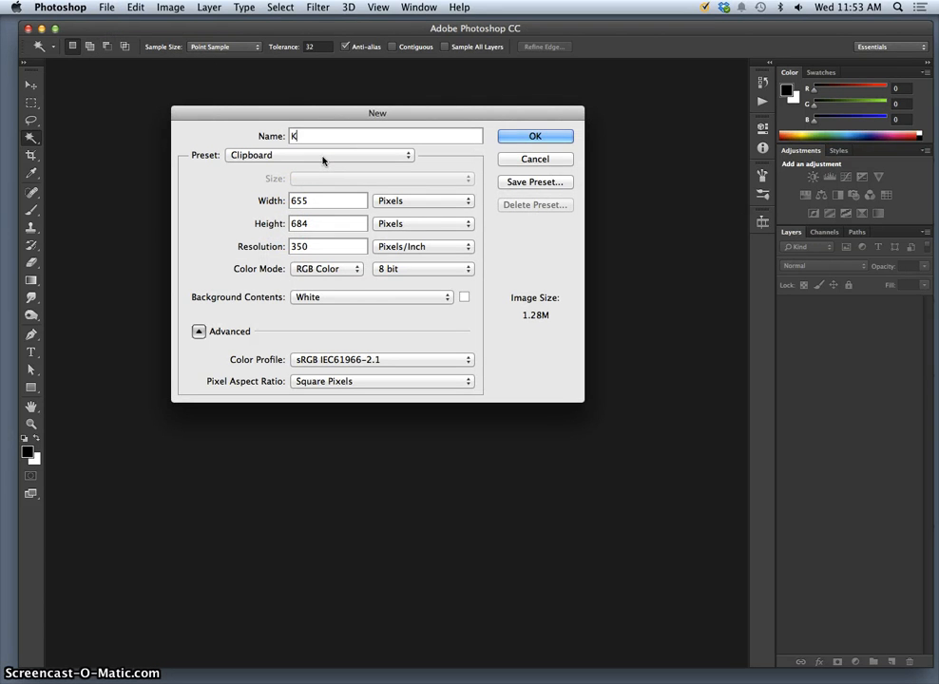
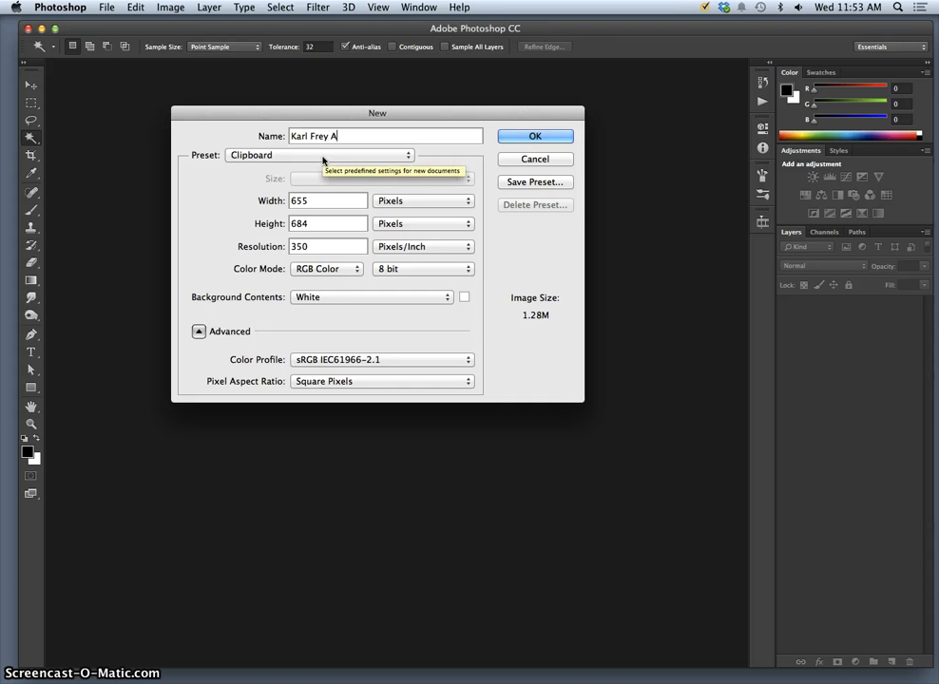
pyautogui.write('ssignment Six Logos')
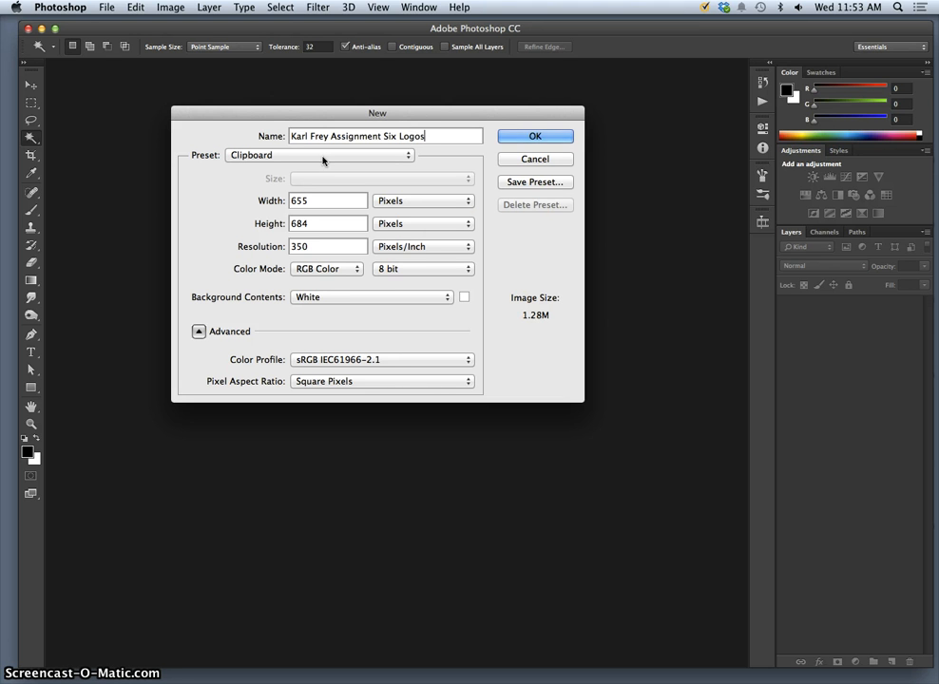
pyautogui.click(390, 202)
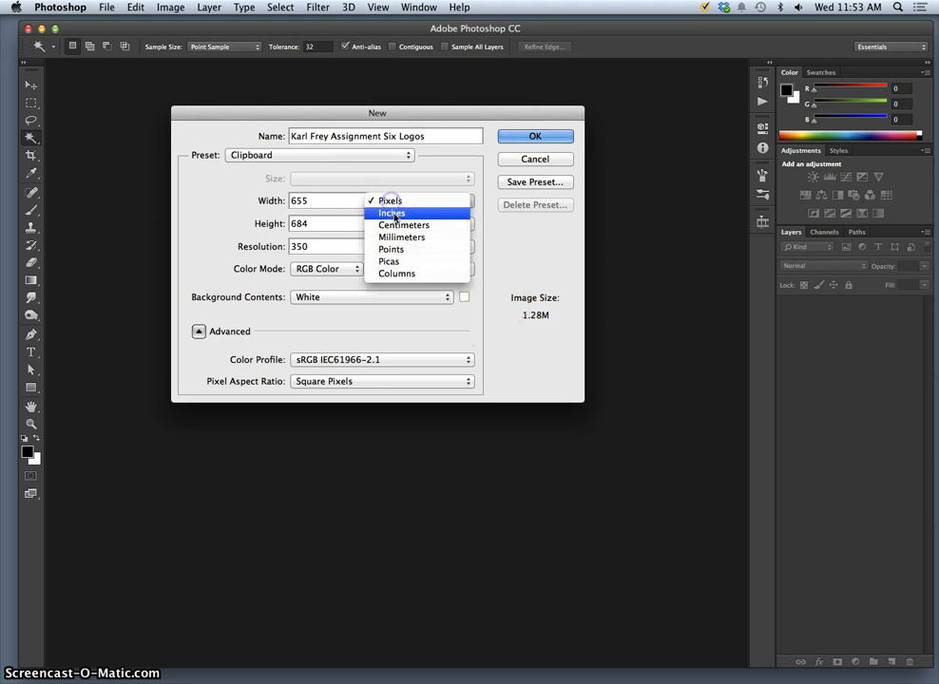
pyautogui.click(392, 210)
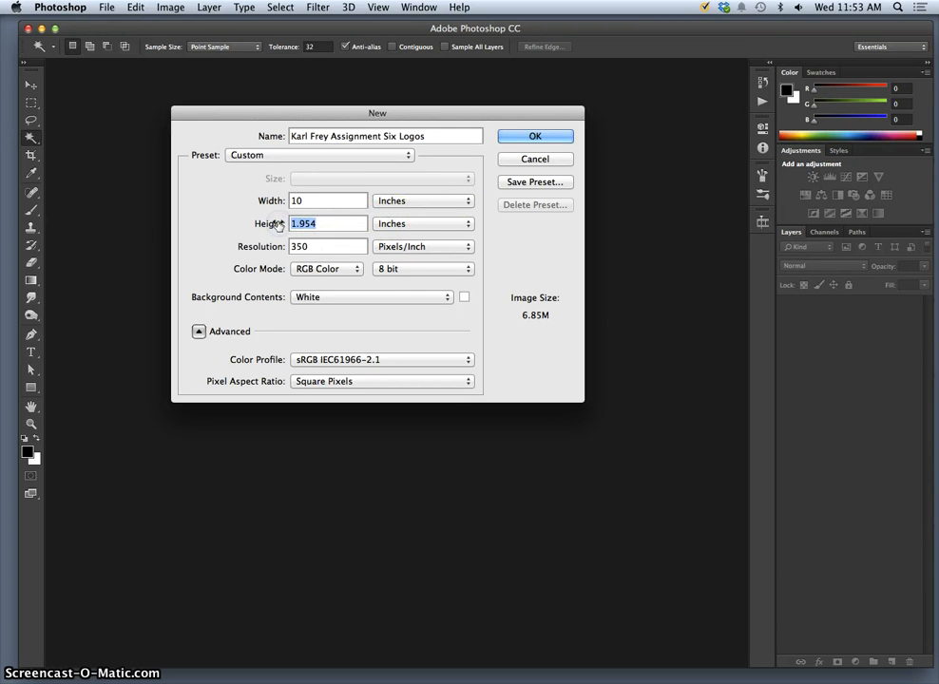
pyautogui.click(414, 226)
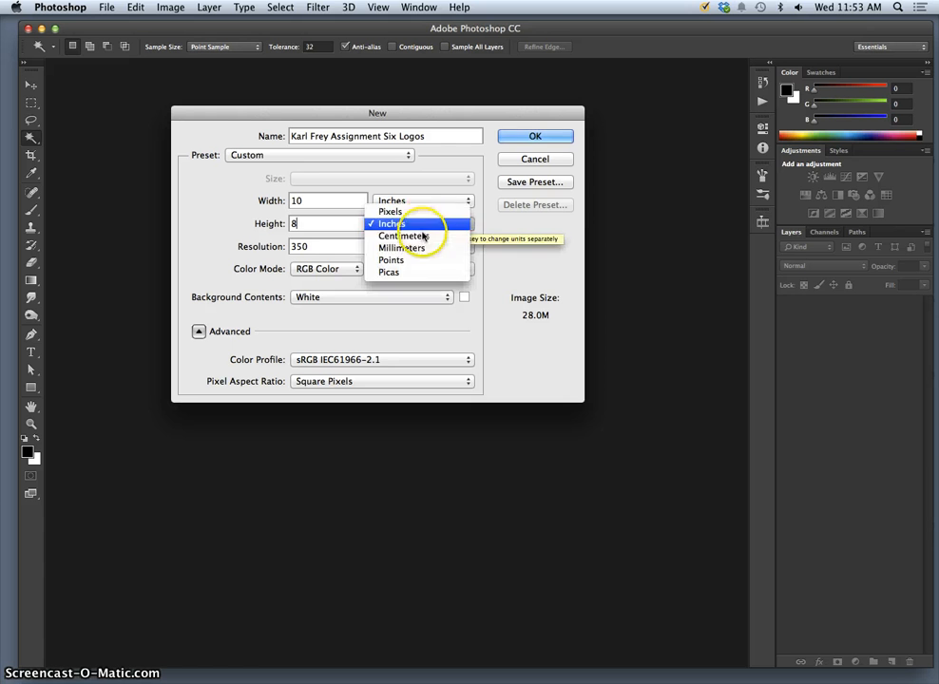
pyautogui.click(414, 225)
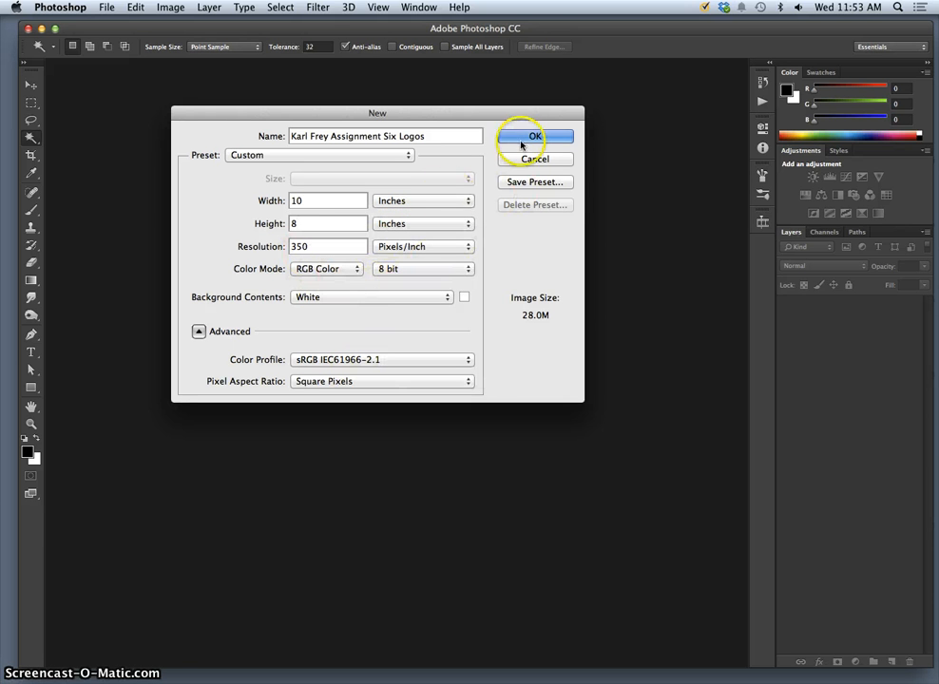
pyautogui.click(524, 136)
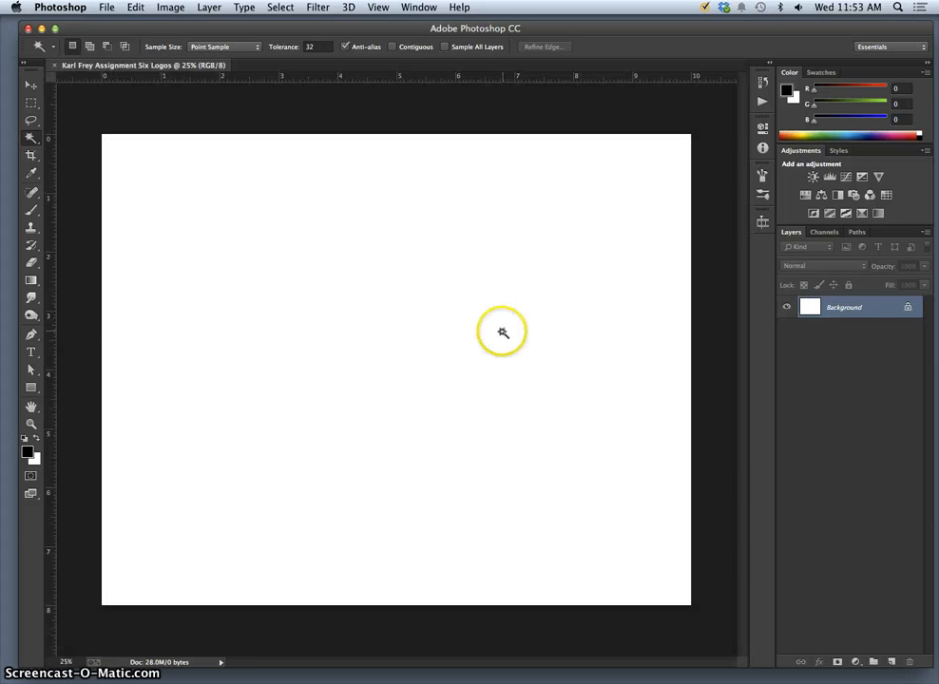
# Place the black-and-white mask logo EPS on the canvas, scaled to about 29% at the left.
pyautogui.press('F11')
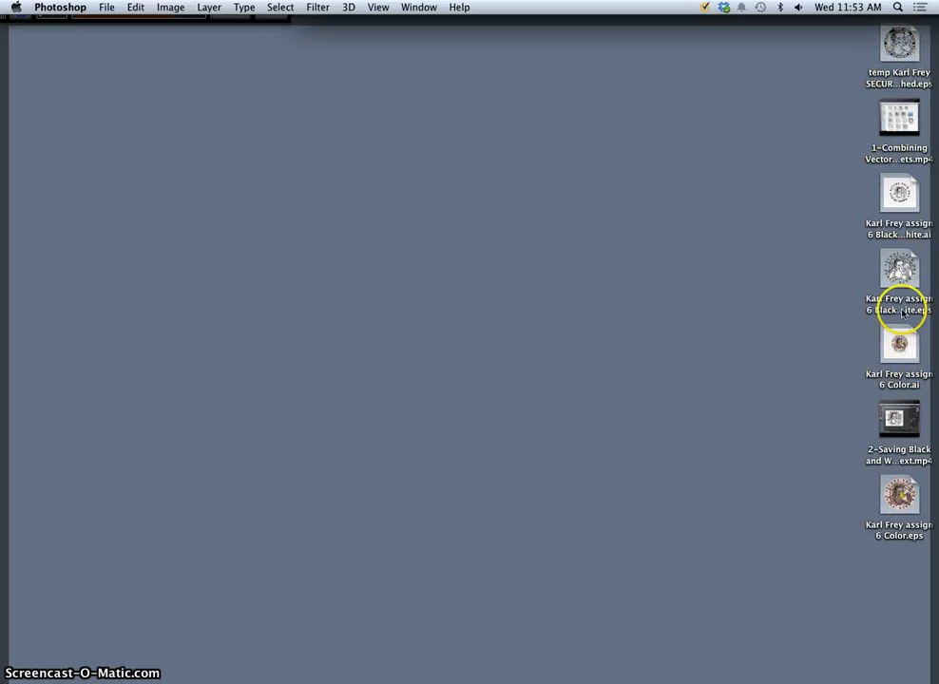
pyautogui.moveTo(902, 276); pyautogui.dragTo(234, 369)
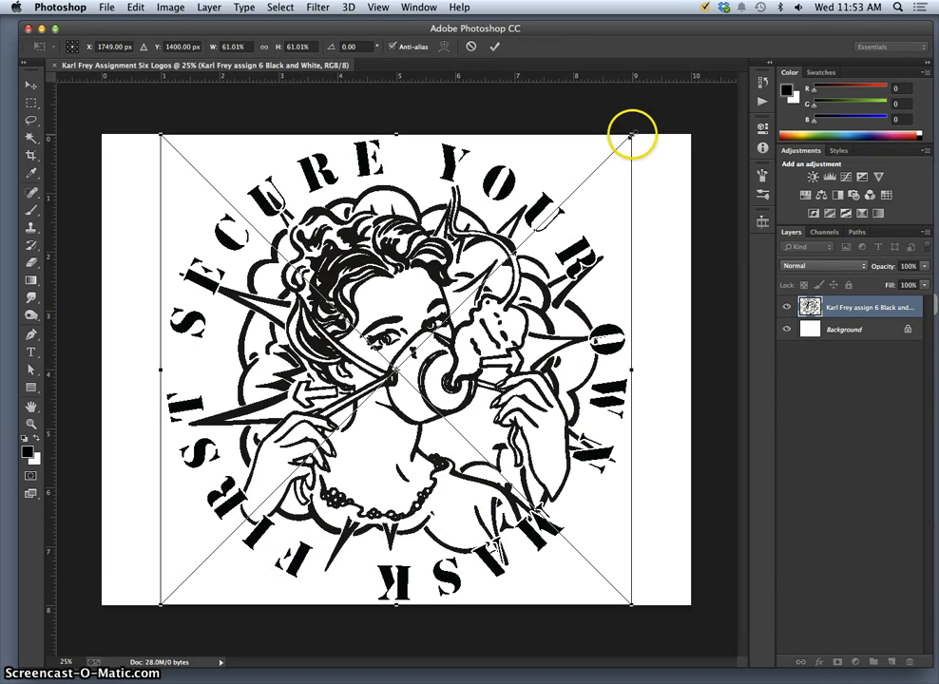
pyautogui.moveTo(633, 136); pyautogui.dragTo(528, 275)
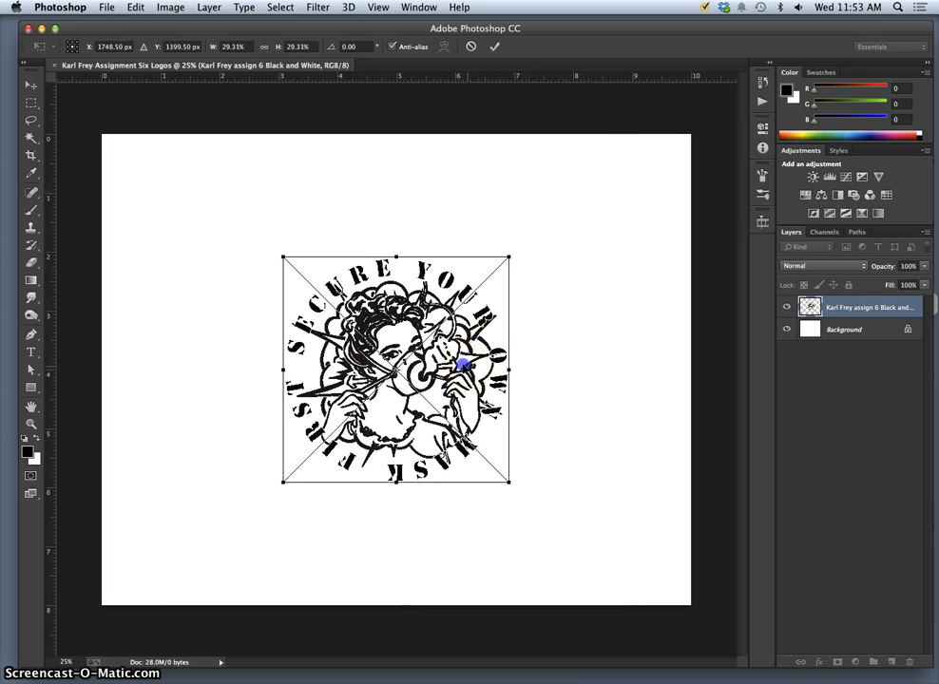
pyautogui.moveTo(464, 365); pyautogui.dragTo(317, 354)
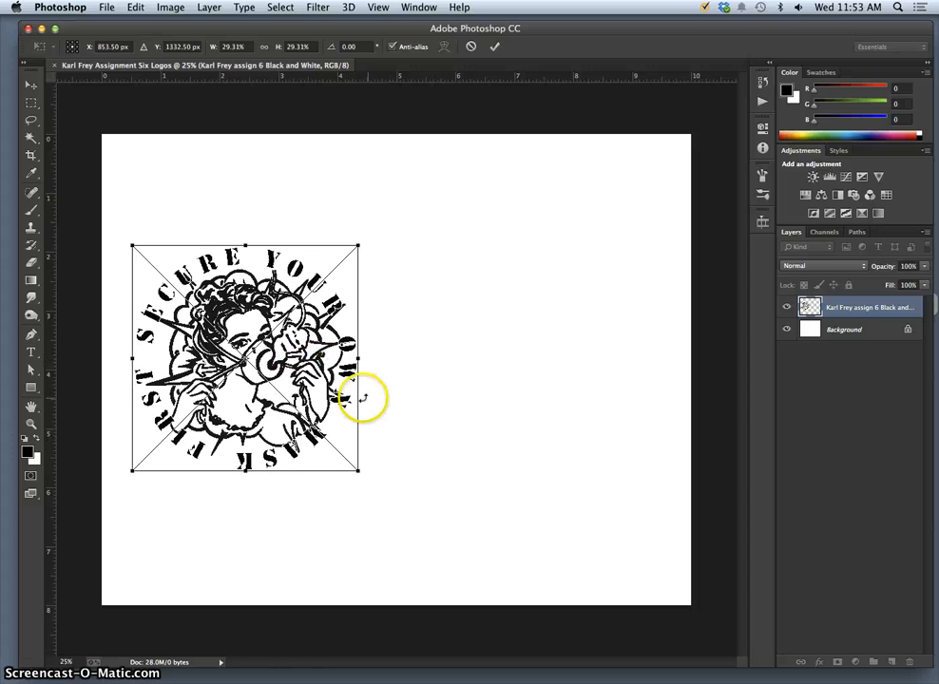
pyautogui.press('Return')
pyautogui.press('w')
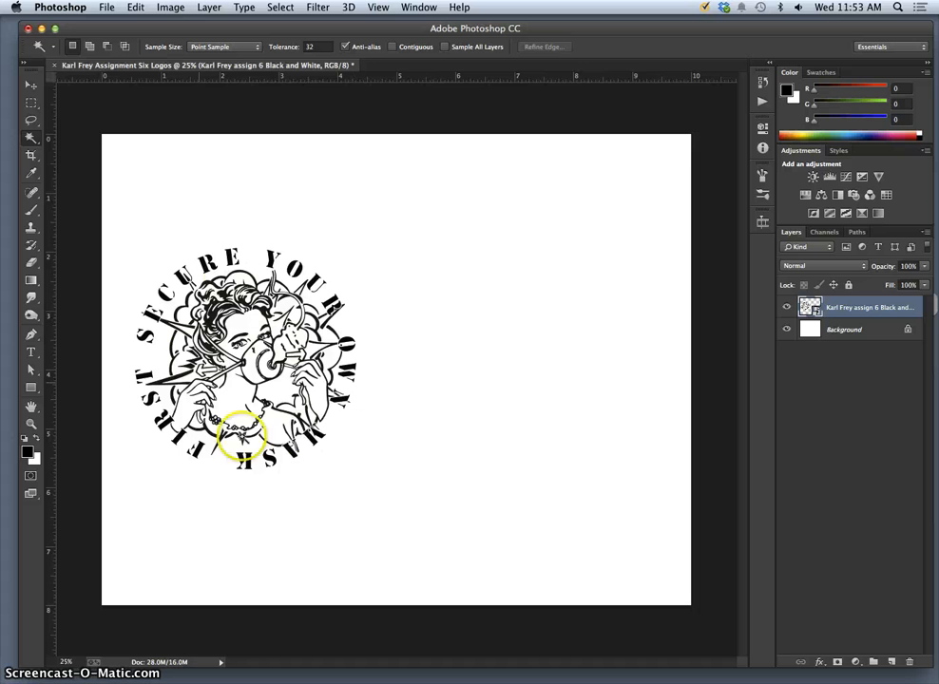
# Zoom in to inspect the logo's edges and glance at Image Size without changing it.
pyautogui.press('super+equal')
pyautogui.press('super+equal')
pyautogui.press('super+equal')
pyautogui.press('super+equal')
pyautogui.press('super+equal')
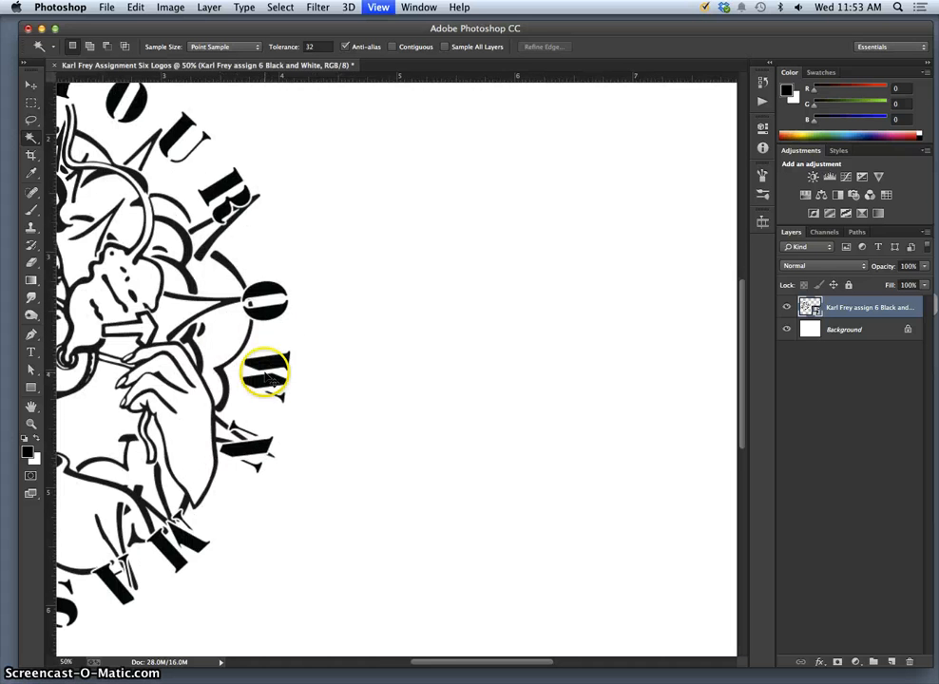
pyautogui.press('super+equal')
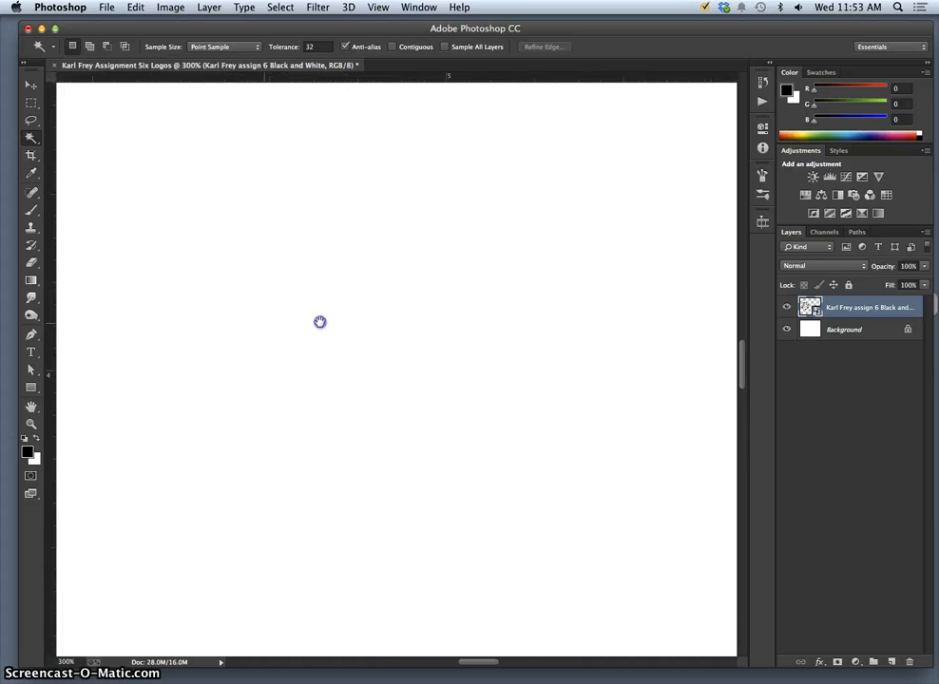
pyautogui.moveTo(320, 323); pyautogui.dragTo(417, 341)
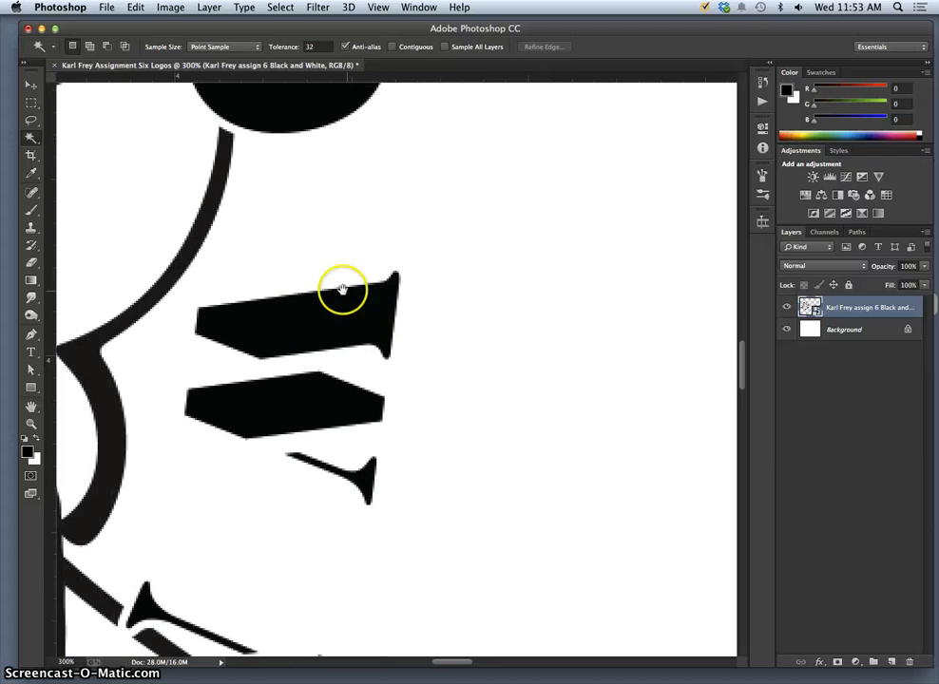
pyautogui.press('super+minus')
pyautogui.press('super+minus')
pyautogui.press('super+minus')
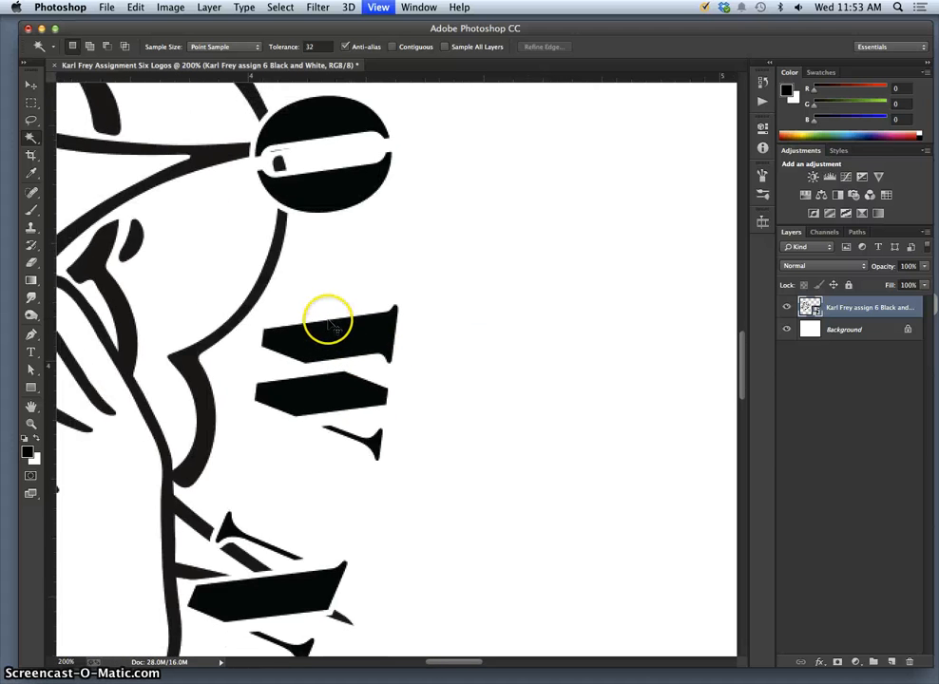
pyautogui.click(170, 8)
pyautogui.click(228, 121)
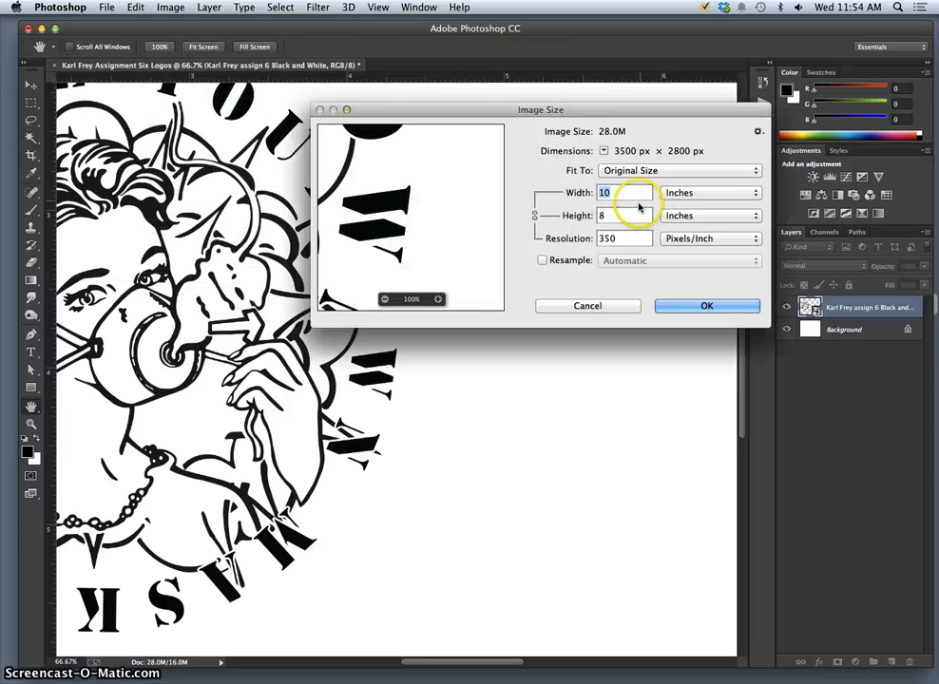
pyautogui.click(704, 305)
pyautogui.press('w')
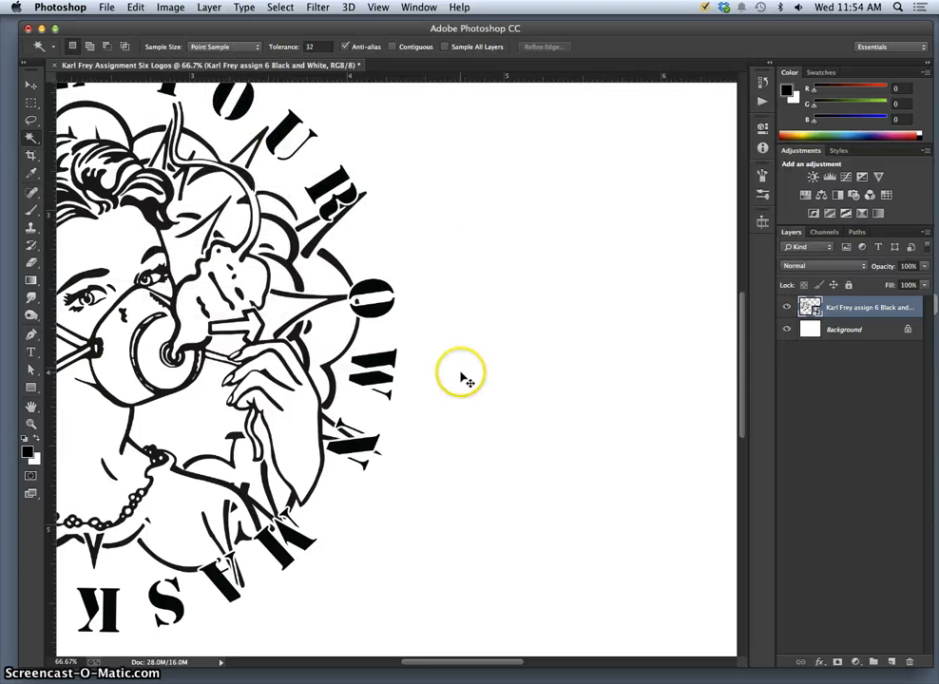
pyautogui.press('super+minus')
pyautogui.press('super+minus')
pyautogui.press('super+minus')
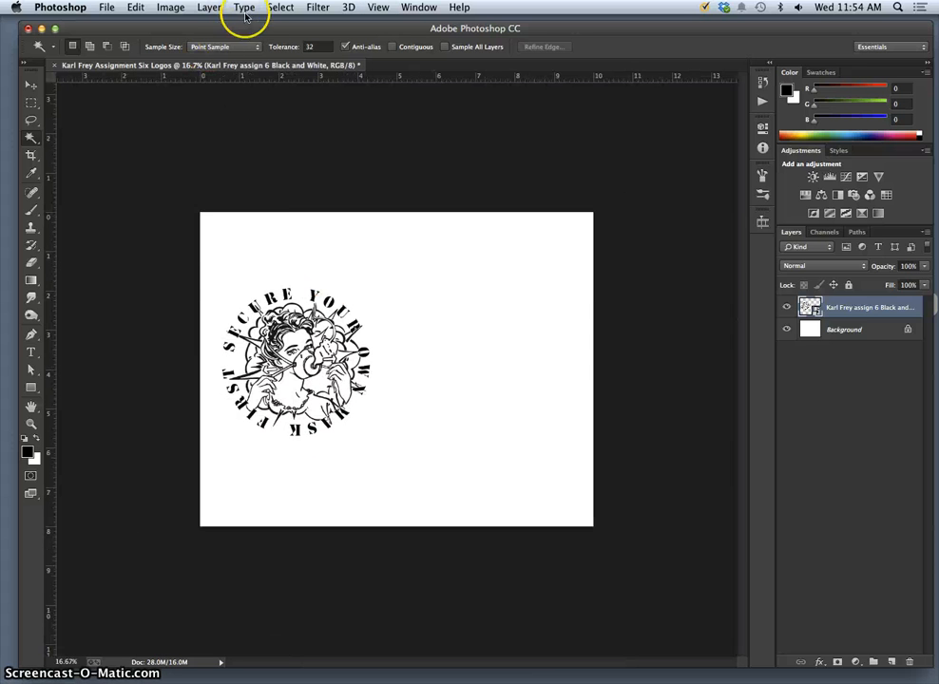
# Change the image resolution from 350 to 650 pixels/inch in Image Size.
pyautogui.click(173, 7)
pyautogui.click(194, 112)
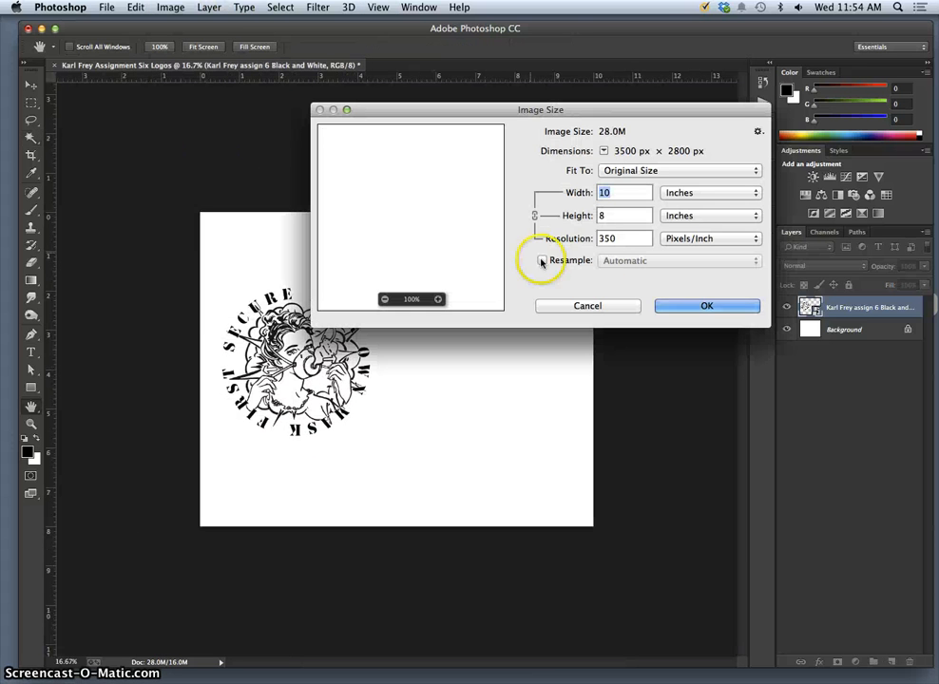
pyautogui.click(597, 238)
pyautogui.write('650')
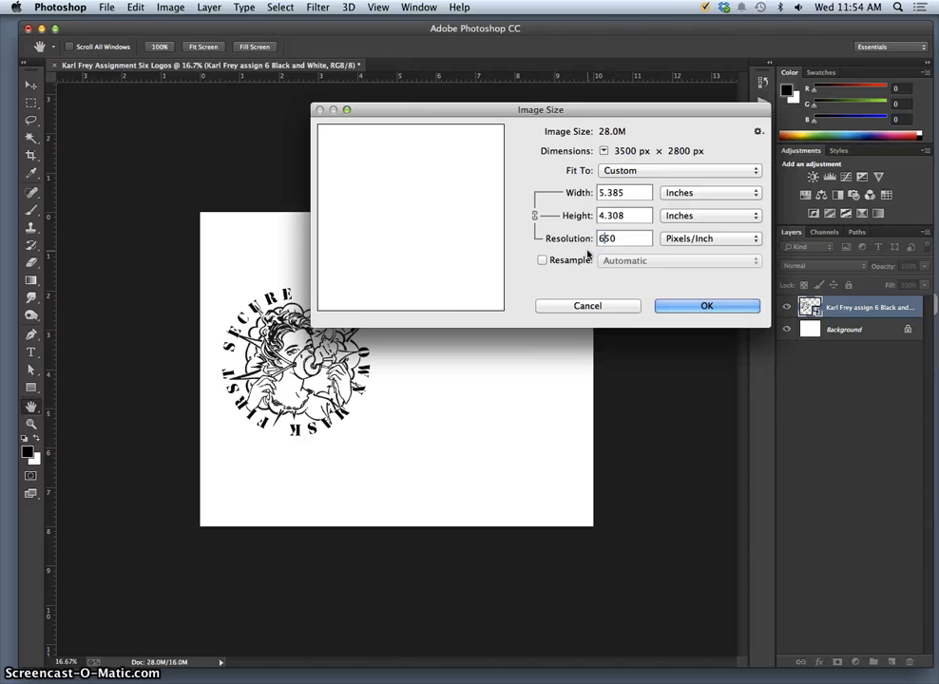
pyautogui.click(670, 307)
pyautogui.press('w')
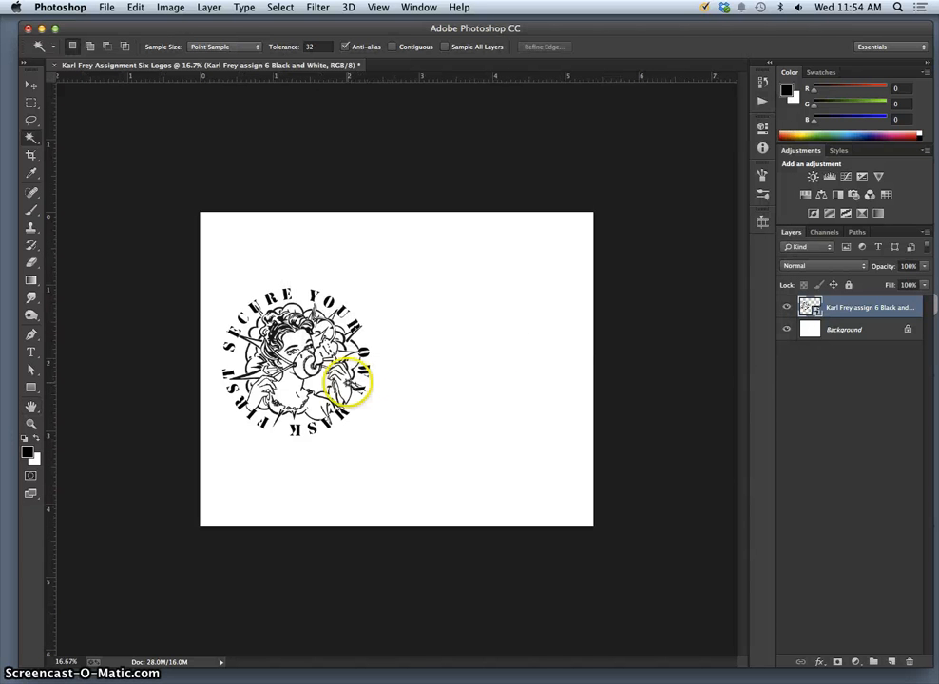
pyautogui.press('super+equal')
pyautogui.press('super+equal')
pyautogui.press('super+equal')
pyautogui.press('super+equal')
pyautogui.press('super+equal')
pyautogui.press('super+equal')
pyautogui.press('super+equal')
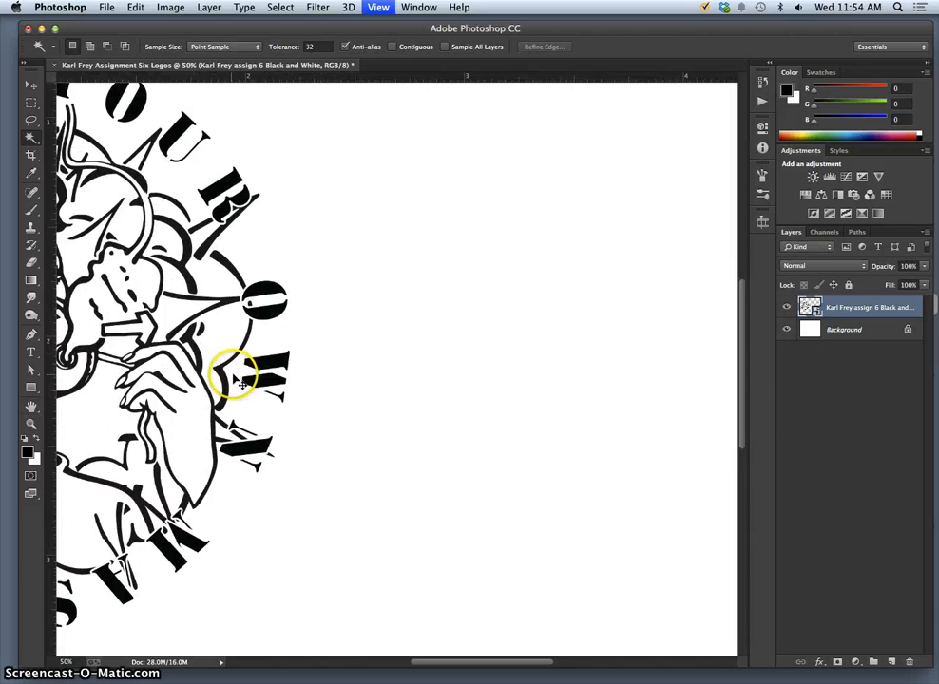
pyautogui.press('super+equal')
pyautogui.press('super+equal')
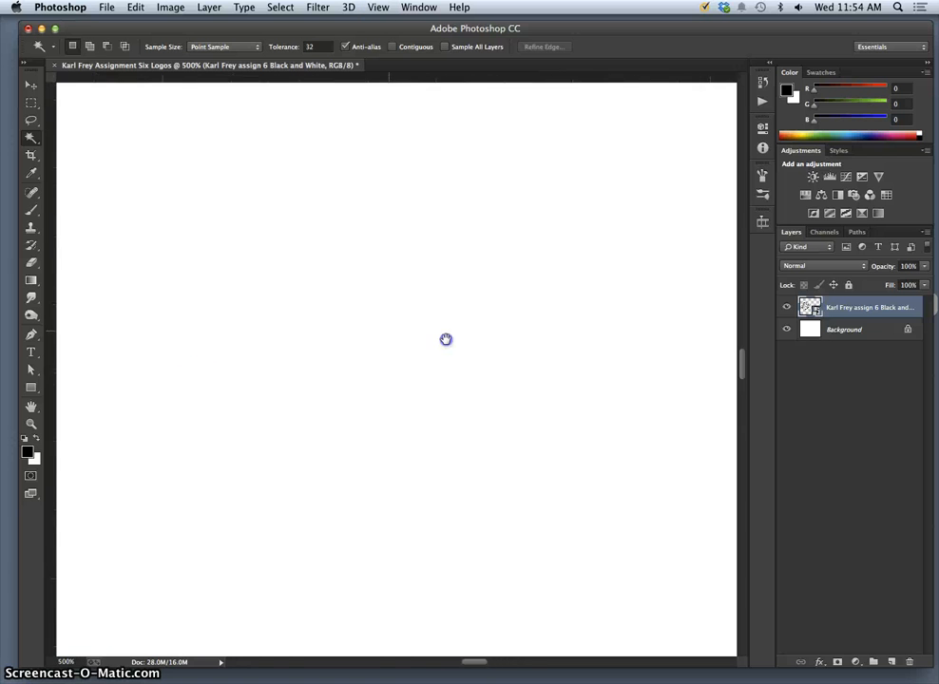
pyautogui.moveTo(225, 360); pyautogui.dragTo(493, 385)
pyautogui.moveTo(190, 344); pyautogui.dragTo(305, 363)
pyautogui.moveTo(176, 319); pyautogui.dragTo(310, 315)
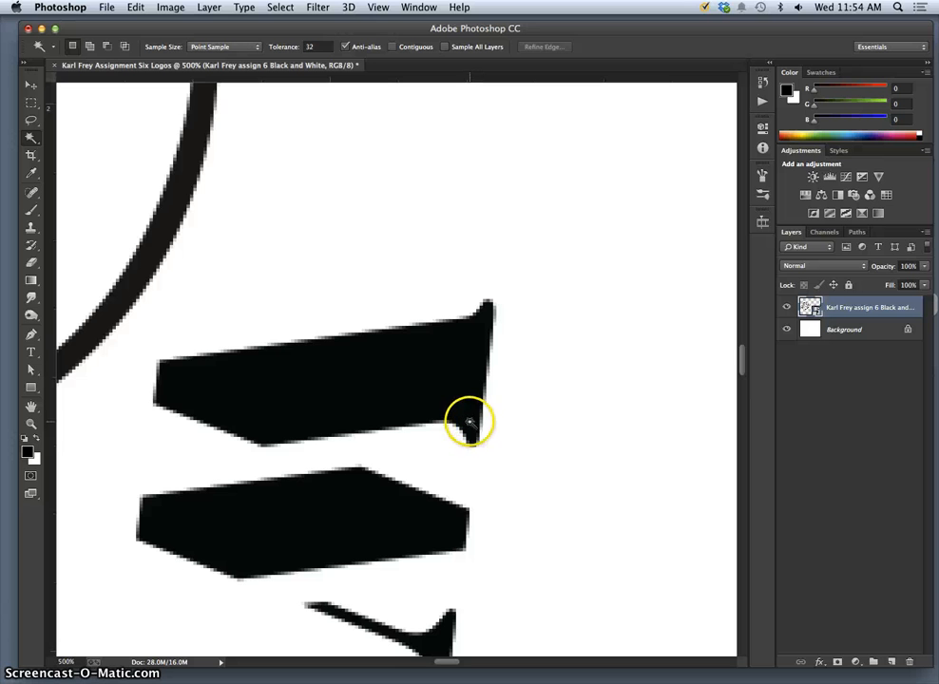
pyautogui.click(498, 428)
pyautogui.press('super+minus')
pyautogui.press('super+minus')
pyautogui.press('super+minus')
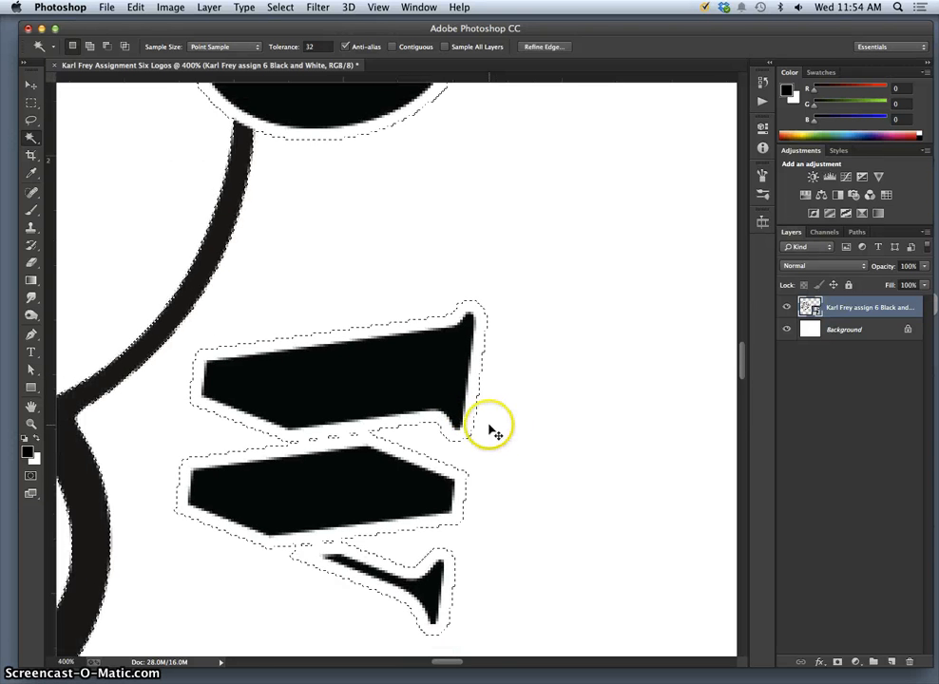
pyautogui.press('super+minus')
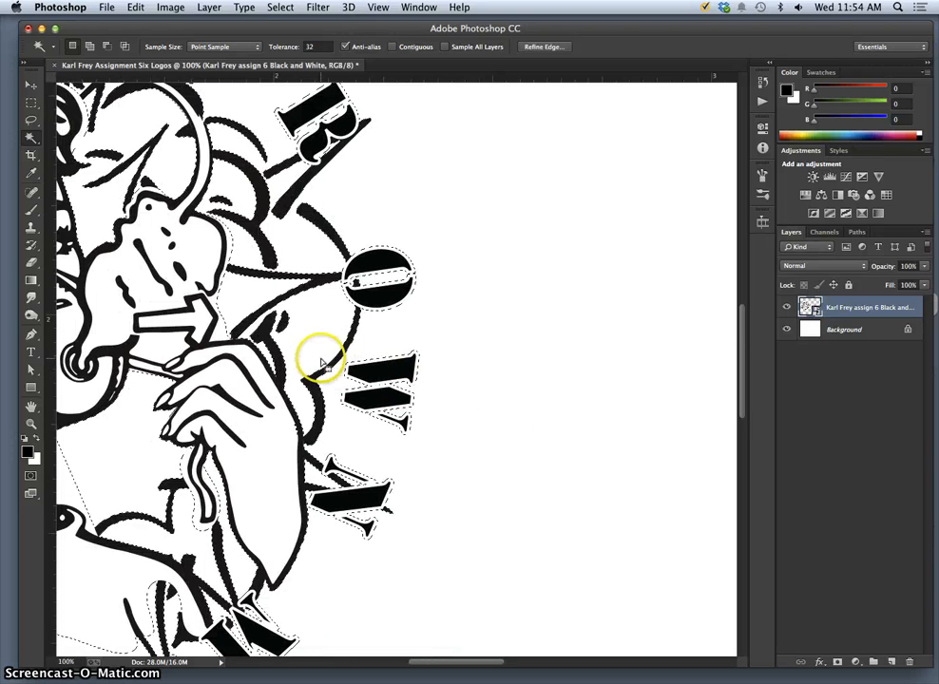
pyautogui.press('super+minus')
pyautogui.press('super+minus')
pyautogui.press('super+minus')
pyautogui.press('super+minus')
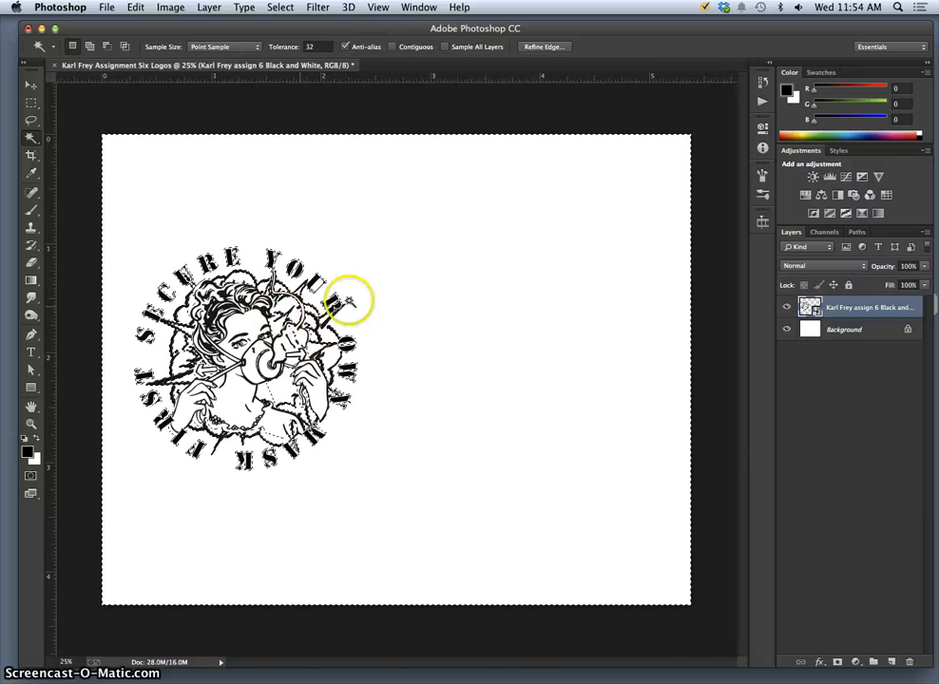
pyautogui.press('super+d')
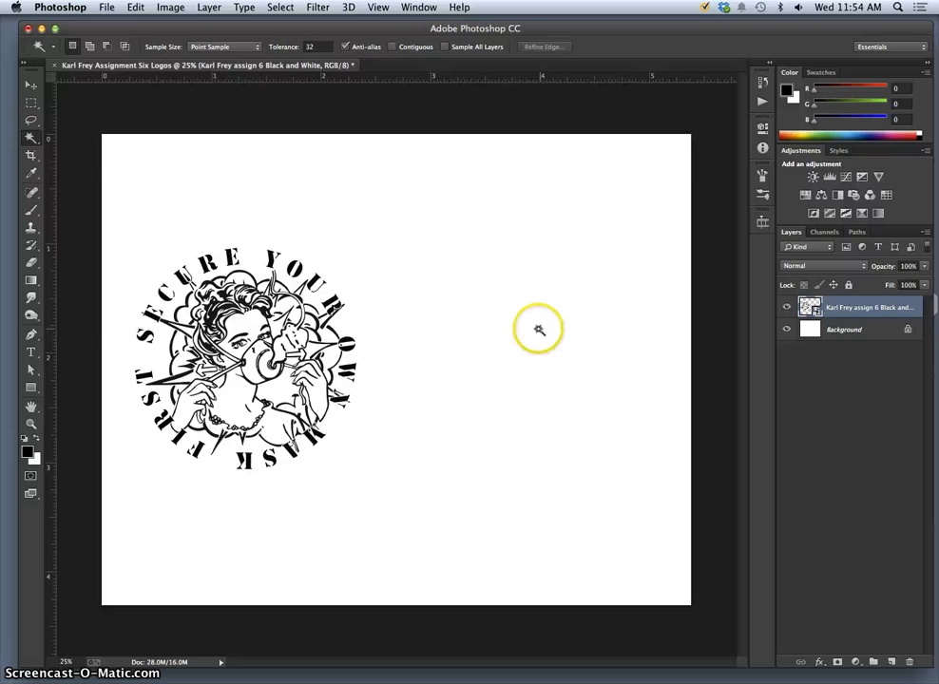
pyautogui.press('super+t')
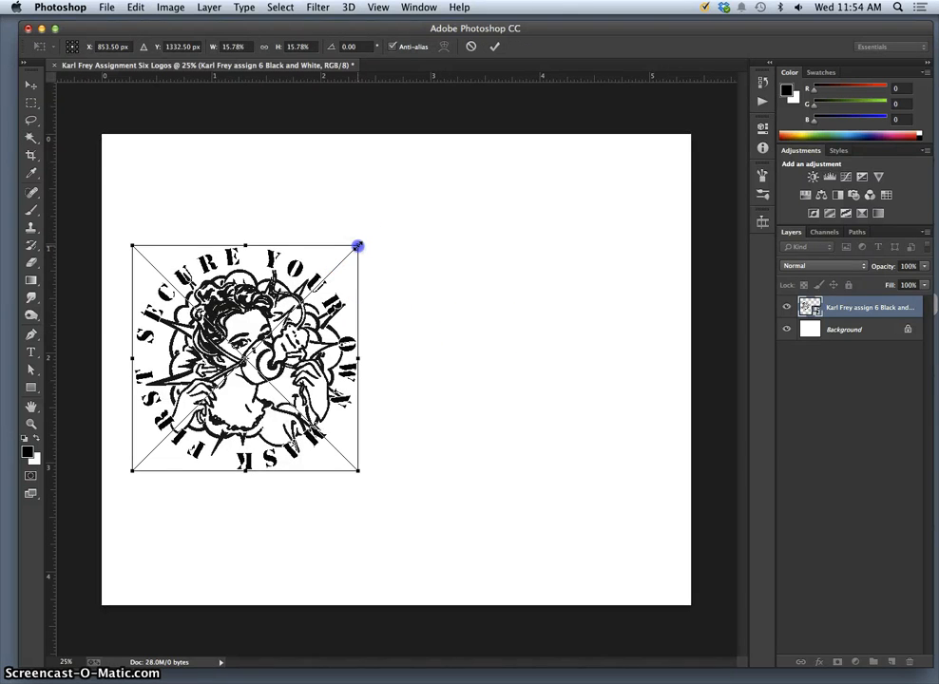
pyautogui.moveTo(357, 247); pyautogui.dragTo(633, 109)
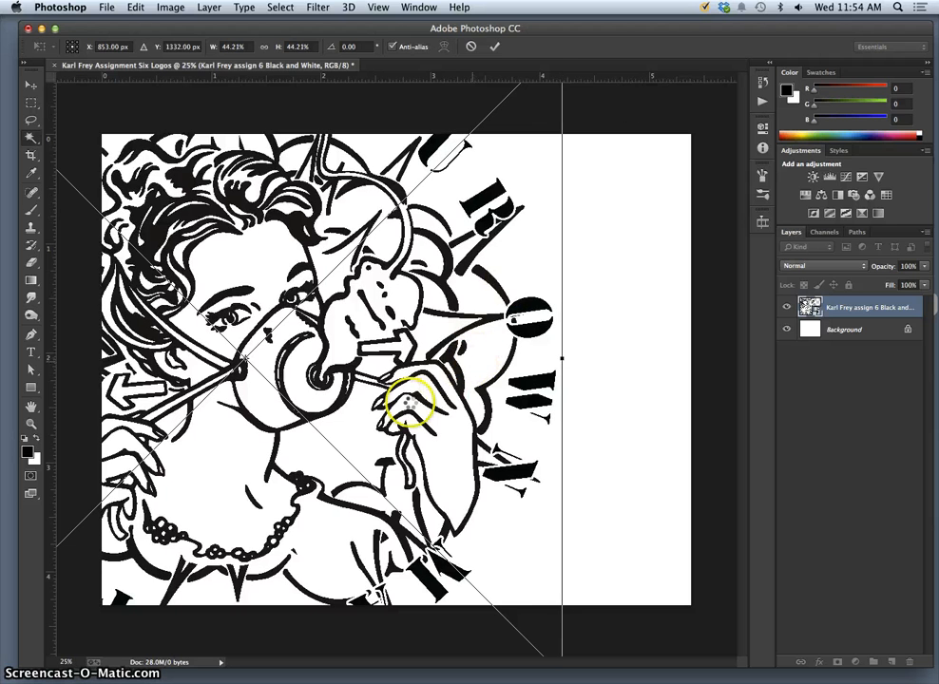
pyautogui.press('Return')
pyautogui.press('w')
pyautogui.press('super+equal')
pyautogui.press('super+equal')
pyautogui.press('super+equal')
pyautogui.press('super+equal')
pyautogui.press('super+equal')
pyautogui.press('super+equal')
pyautogui.press('super+equal')
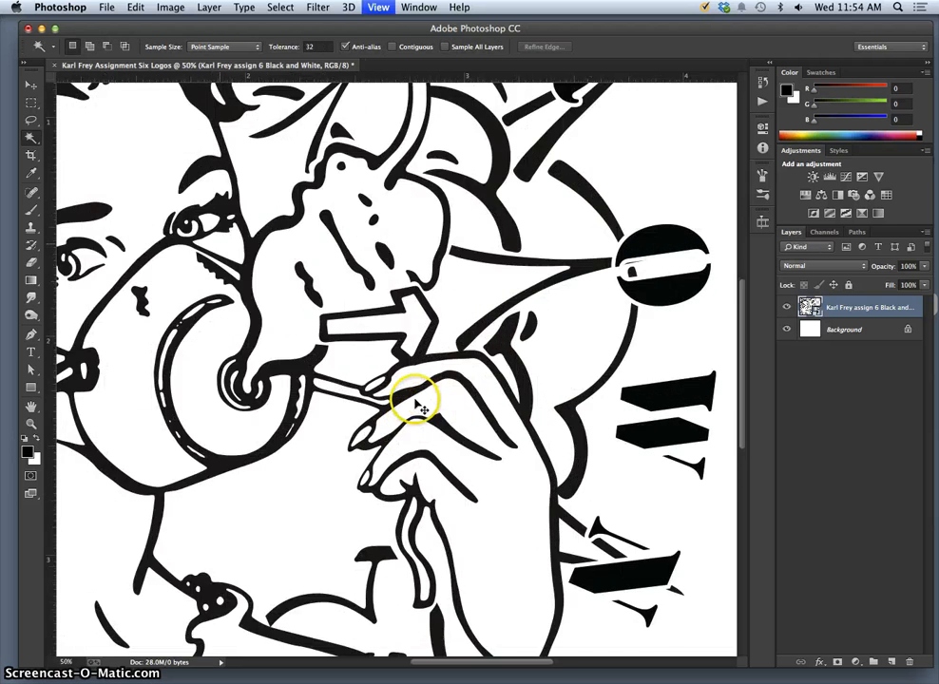
pyautogui.press('super+equal')
pyautogui.press('super+equal')
pyautogui.press('super+equal')
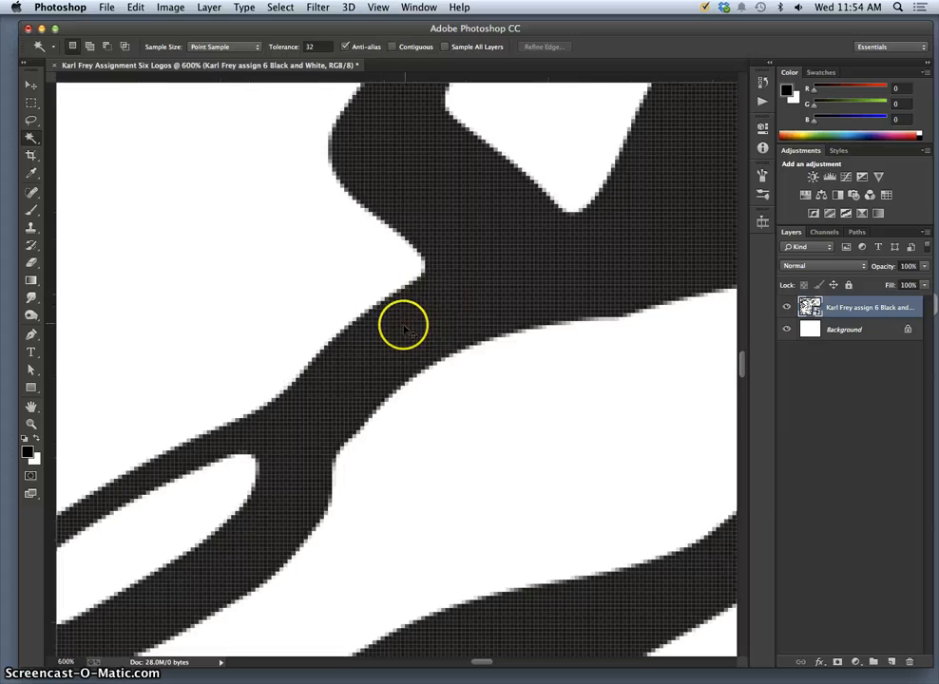
pyautogui.press('super+minus')
pyautogui.press('super+minus')
pyautogui.press('super+minus')
pyautogui.press('super+minus')
pyautogui.press('super+minus')
pyautogui.press('super+minus')
pyautogui.press('super+minus')
pyautogui.press('super+minus')
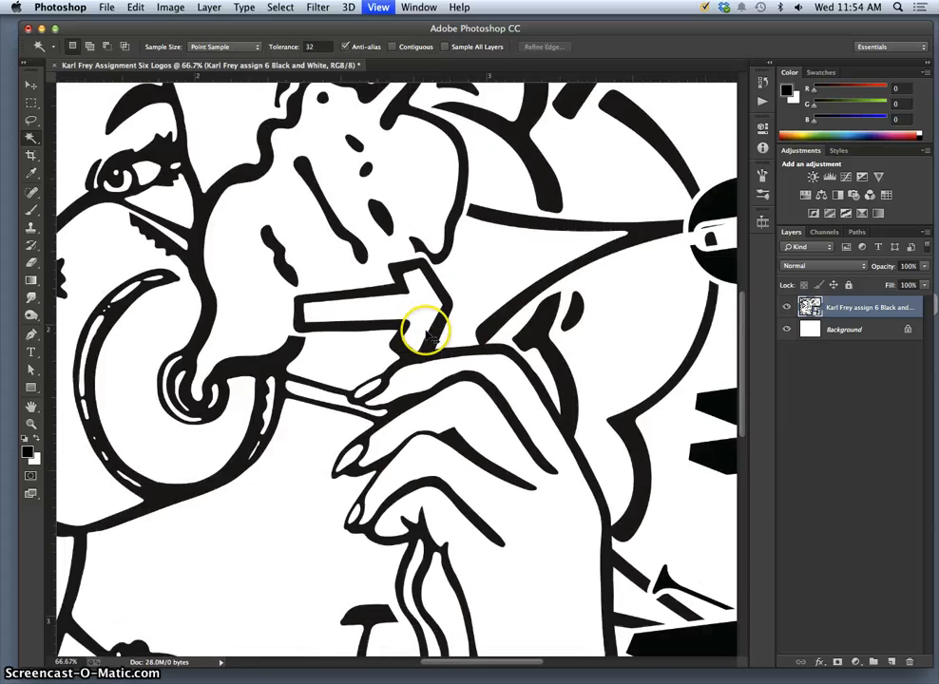
pyautogui.press('super+minus')
pyautogui.press('super+minus')
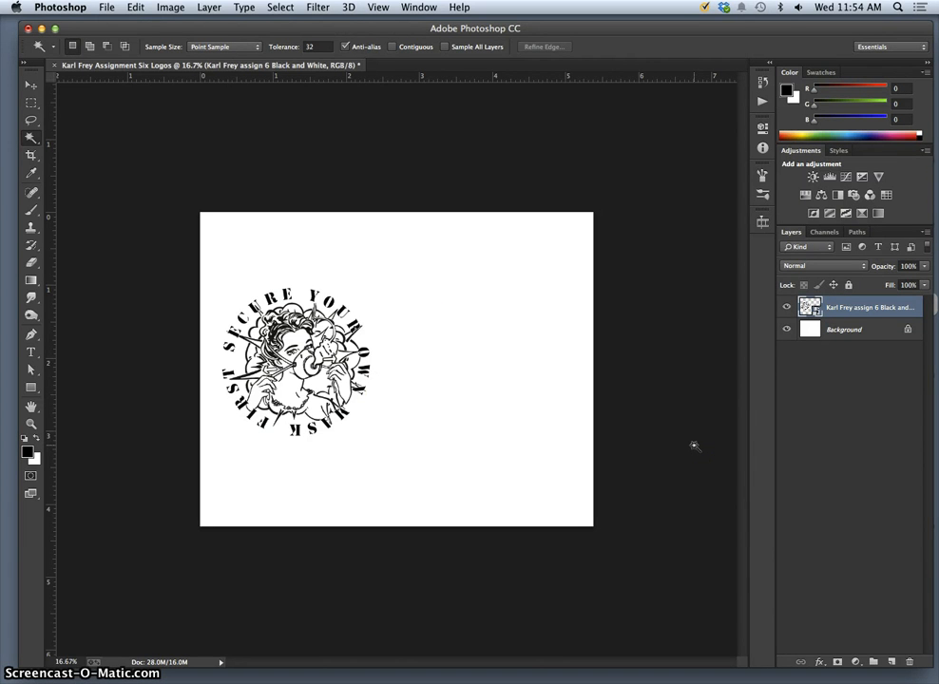
# Rotate the canvas 90° clockwise into portrait orientation.
pyautogui.click(178, 8)
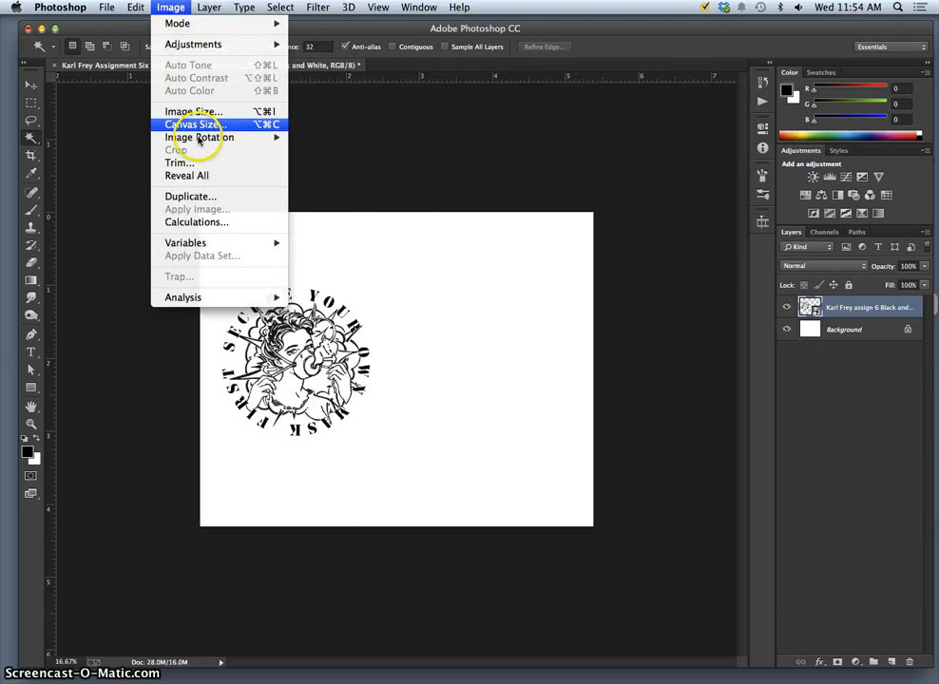
pyautogui.moveTo(200, 132)
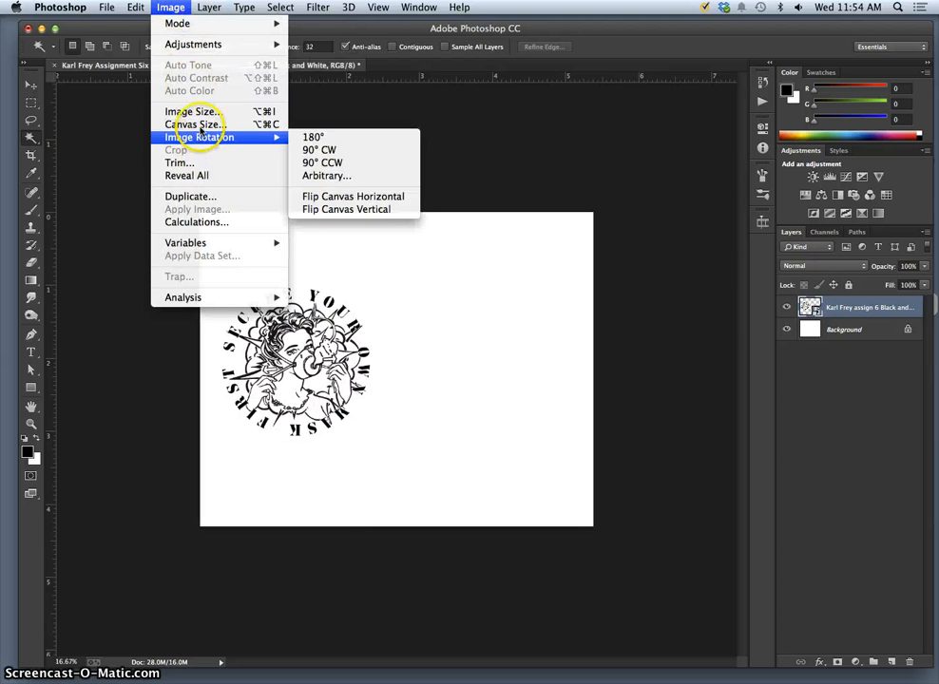
pyautogui.click(319, 149)
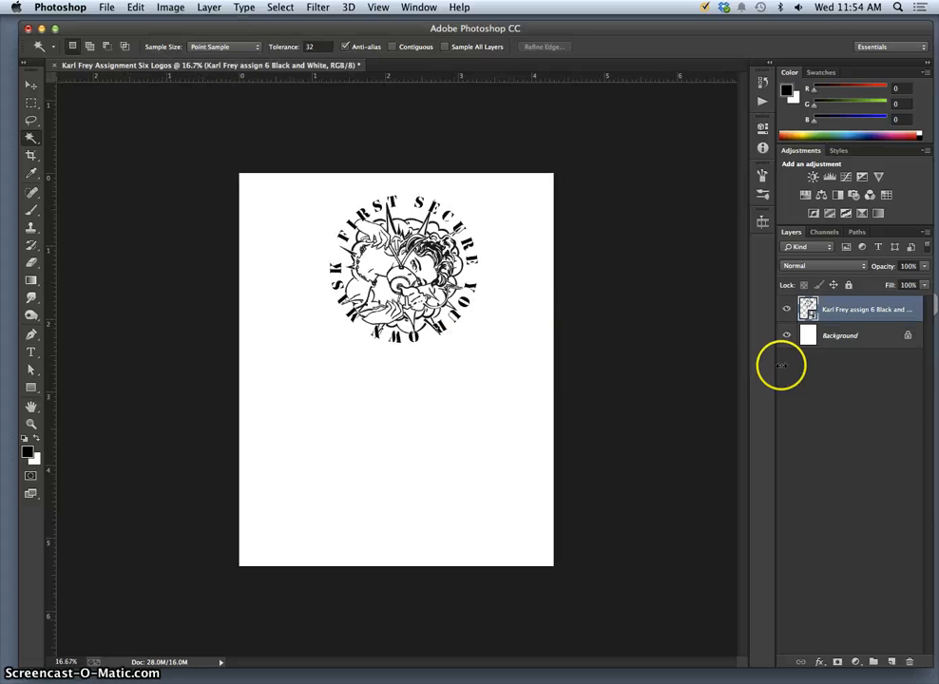
# Turn the mask logo back upright and shift it slightly left.
pyautogui.press('super+t')
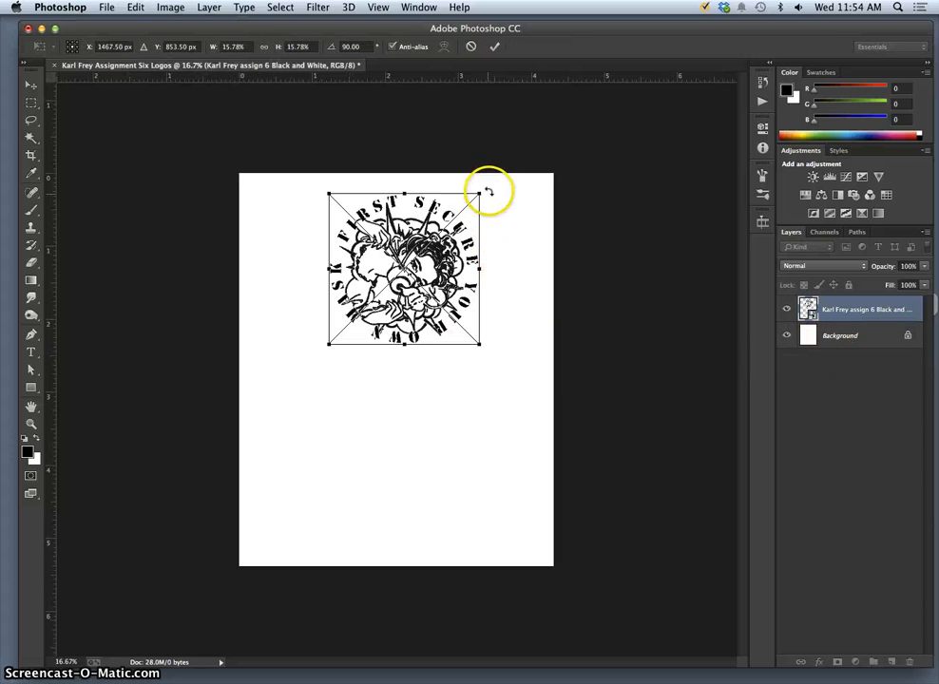
pyautogui.moveTo(489, 192); pyautogui.dragTo(360, 217)
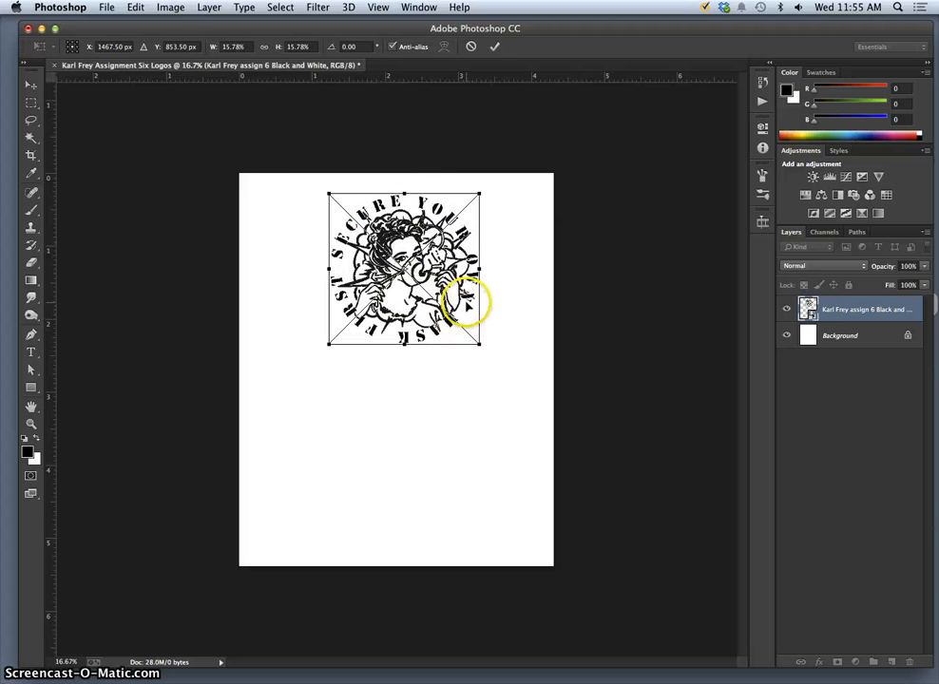
pyautogui.moveTo(458, 275)
pyautogui.mouseDown()
pyautogui.moveTo(440, 278)
pyautogui.moveTo(448, 266)
pyautogui.moveTo(440, 277)
pyautogui.mouseUp()
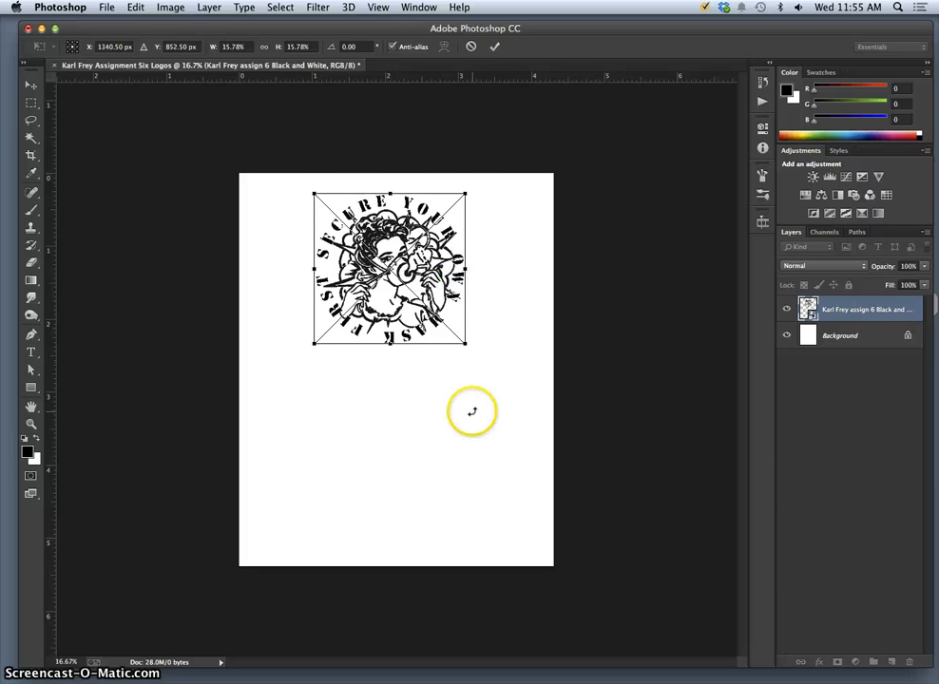
pyautogui.press('Return')
pyautogui.press('w')
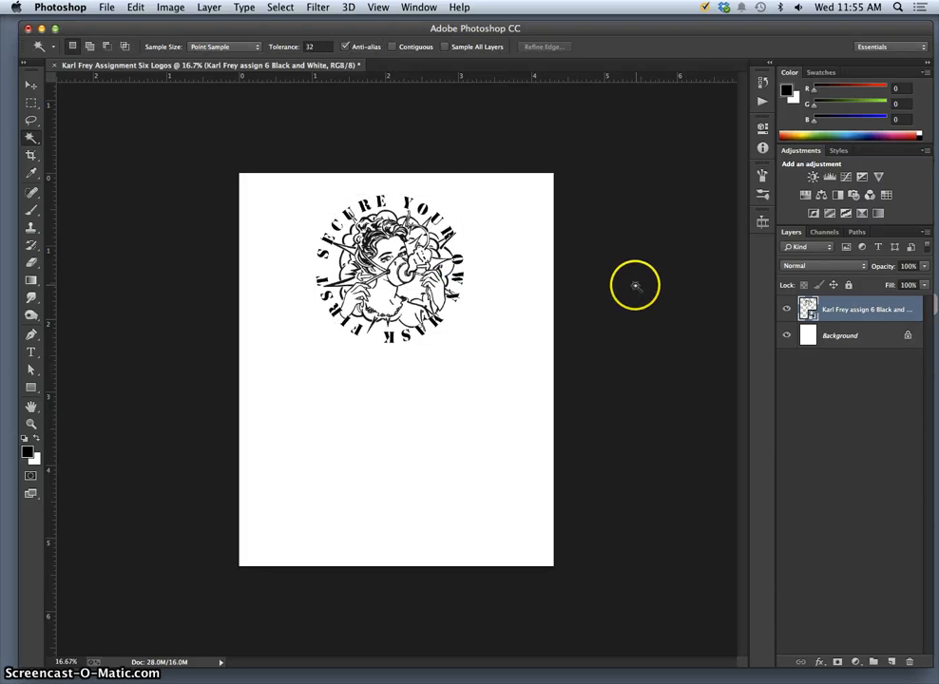
# Place Color.eps at about 16.6% below the black-and-white logo and show the grid.
pyautogui.press('F11')
pyautogui.moveTo(891, 472); pyautogui.dragTo(415, 494)
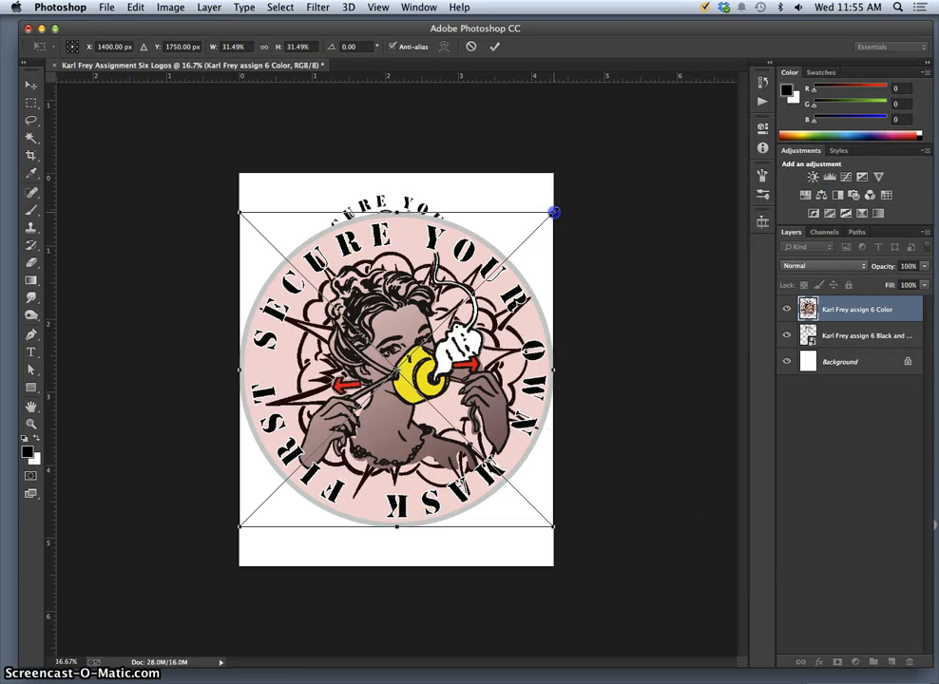
pyautogui.moveTo(554, 212); pyautogui.dragTo(480, 289)
pyautogui.moveTo(424, 359); pyautogui.dragTo(452, 427)
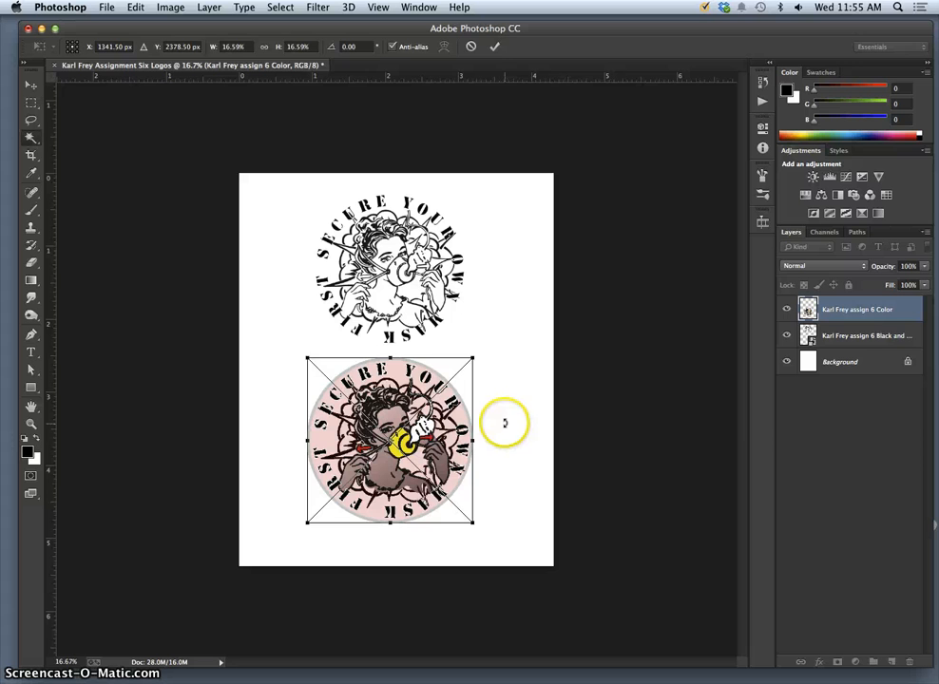
pyautogui.press('Return')
pyautogui.press('super+apostrophe')
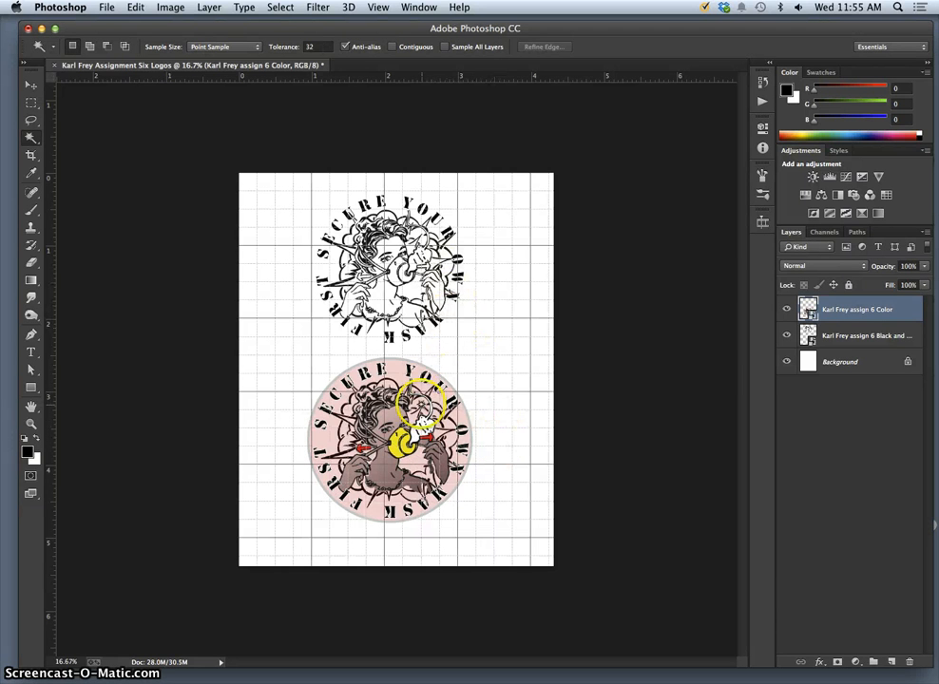
# Nudge the black-and-white logo left and right with the Move tool to align it.
pyautogui.click(32, 85)
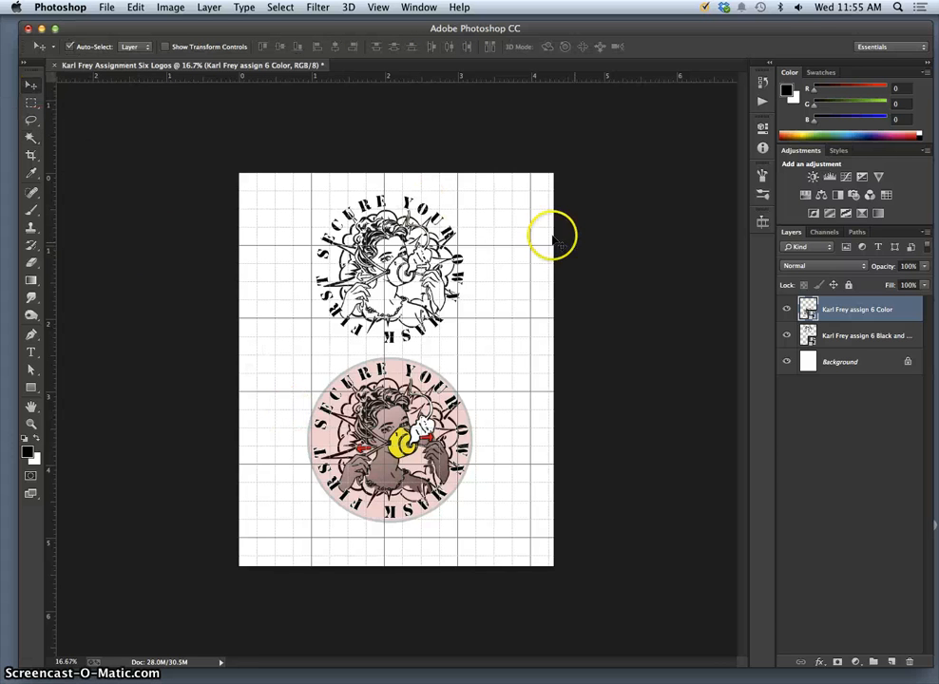
pyautogui.click(830, 337)
pyautogui.press('Left')
pyautogui.press('Left')
pyautogui.press('Left')
pyautogui.press('Left')
pyautogui.press('Left')
pyautogui.press('Left')
pyautogui.press('Left')
pyautogui.press('Left')
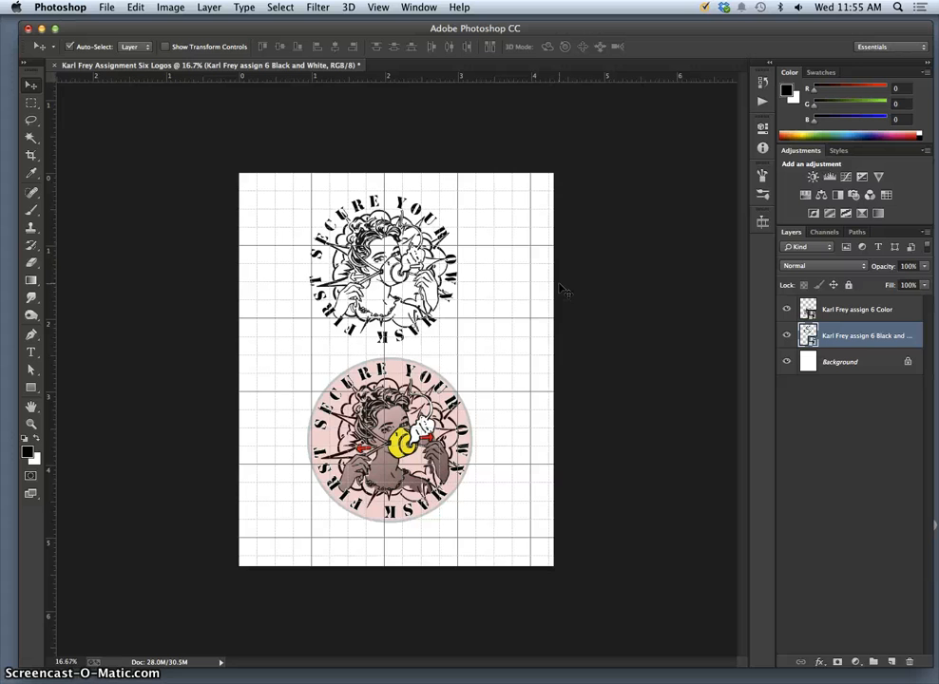
pyautogui.hotkey('shift', 'Right')
pyautogui.hotkey('shift', 'Right')
pyautogui.hotkey('shift', 'Right')
pyautogui.hotkey('shift', 'Right')
pyautogui.hotkey('shift', 'Right')
pyautogui.hotkey('shift', 'Right')
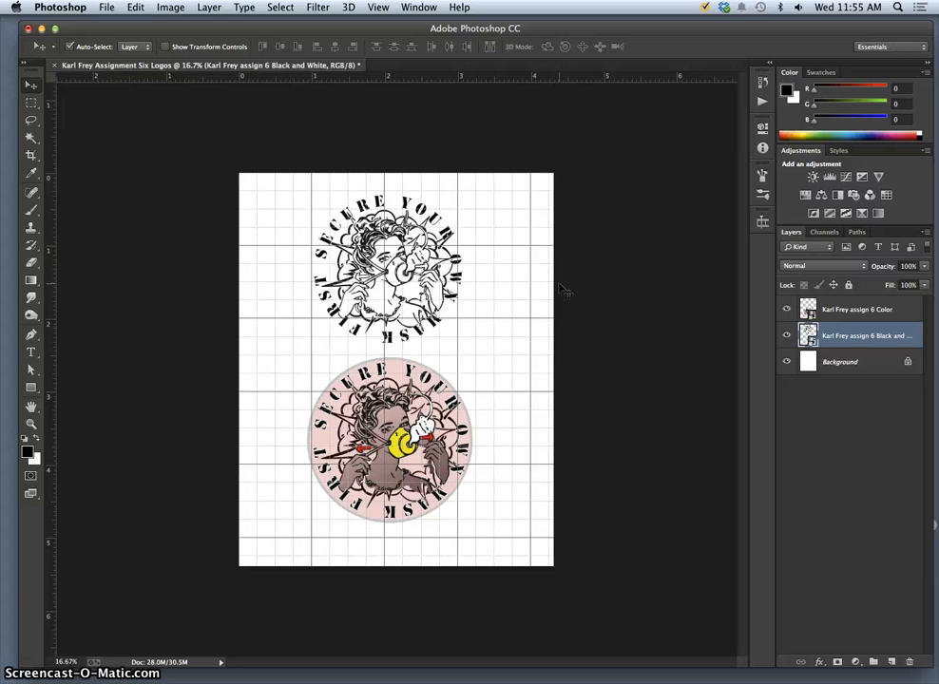
pyautogui.hotkey('shift', 'Right')
pyautogui.hotkey('shift', 'Right')
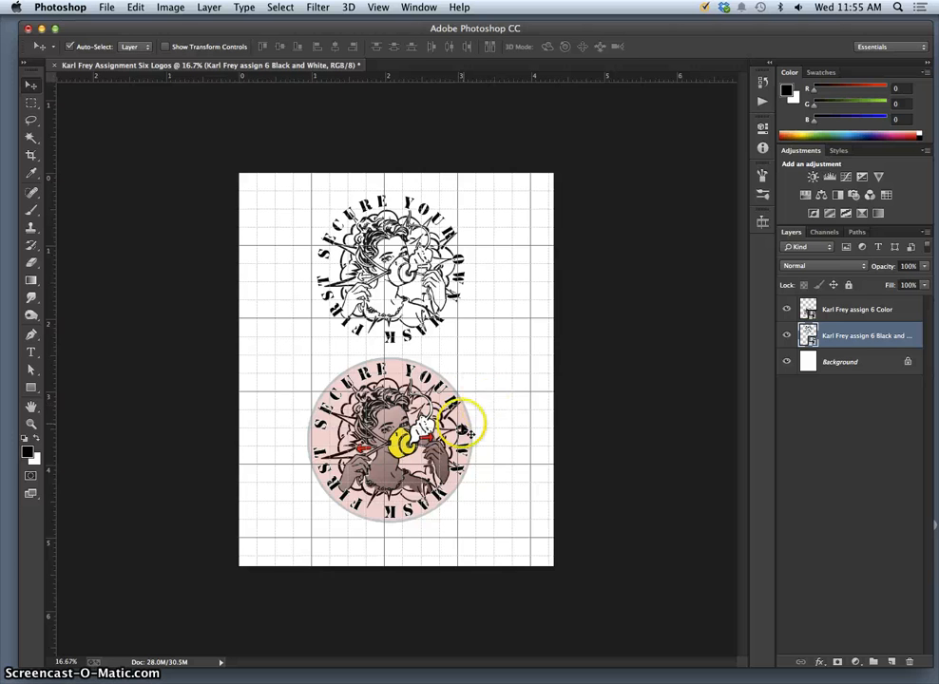
# Lower the colour logo and then the black-and-white logo slightly, and hide the grid.
pyautogui.click(851, 319)
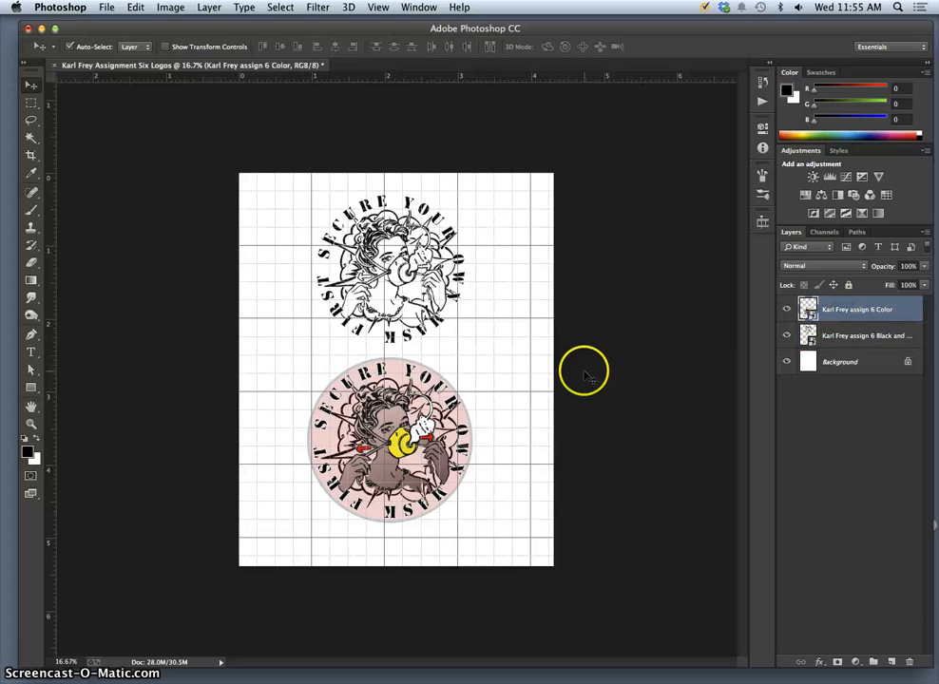
pyautogui.moveTo(585, 373); pyautogui.dragTo(587, 380)
pyautogui.hotkey('shift', 'Down')
pyautogui.hotkey('shift', 'Down')
pyautogui.hotkey('shift', 'Down')
pyautogui.hotkey('shift', 'Down')
pyautogui.hotkey('shift', 'Down')
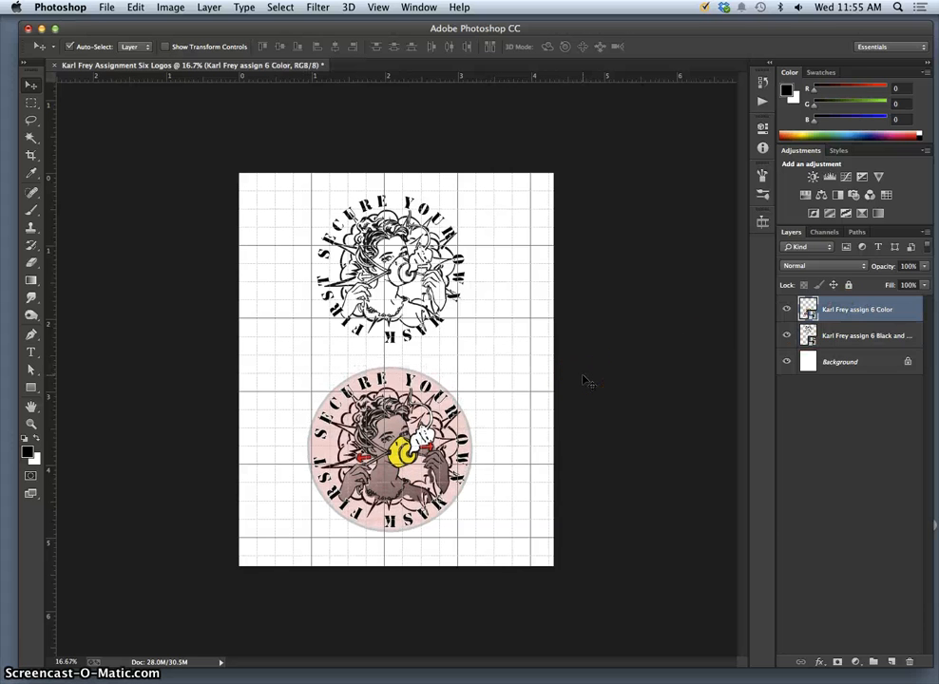
pyautogui.click(409, 236)
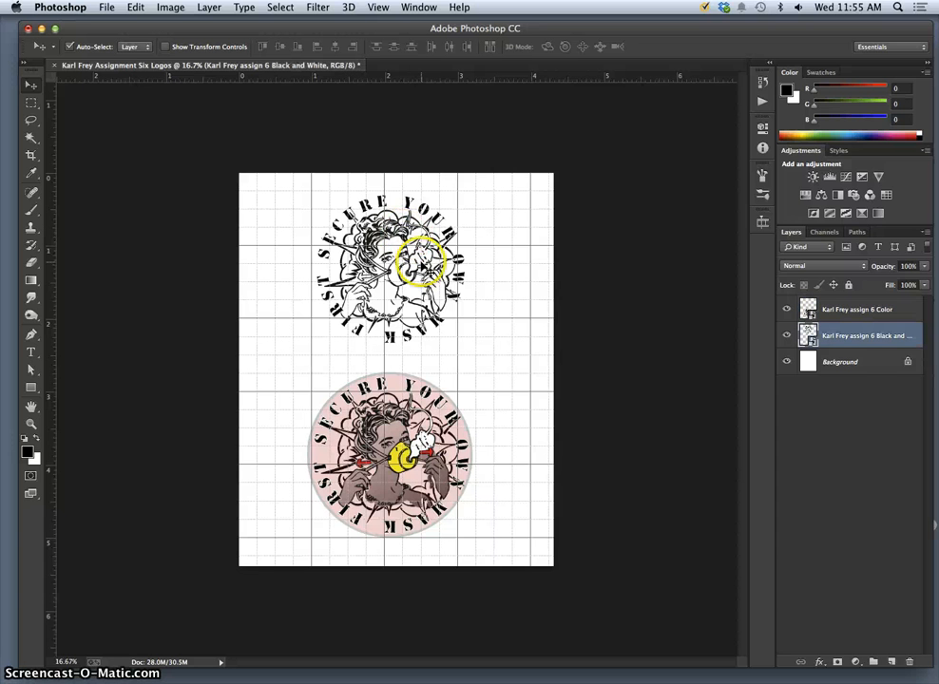
pyautogui.moveTo(421, 263); pyautogui.dragTo(420, 272)
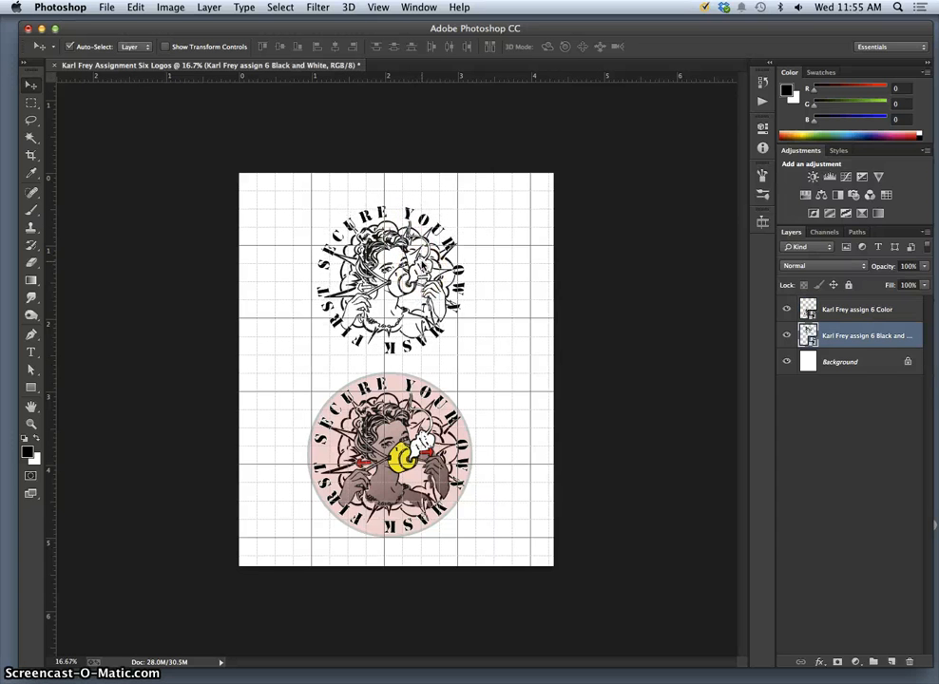
pyautogui.press('super+apostrophe')
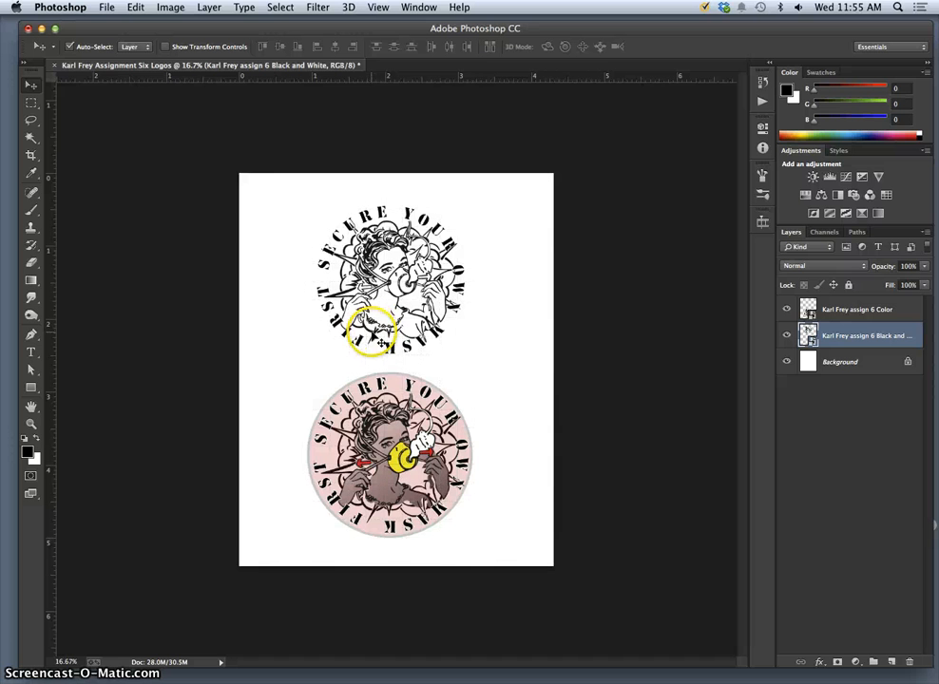
# Save the stacked-logo page to the Desktop as a layered Photoshop PSD.
pyautogui.click(107, 8)
pyautogui.click(139, 162)
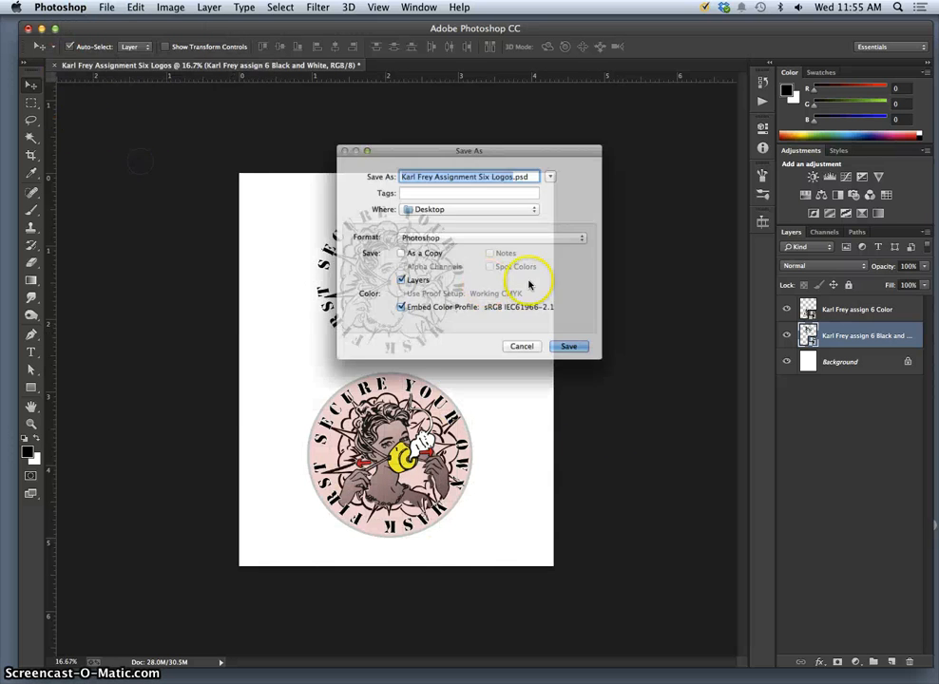
pyautogui.click(587, 364)
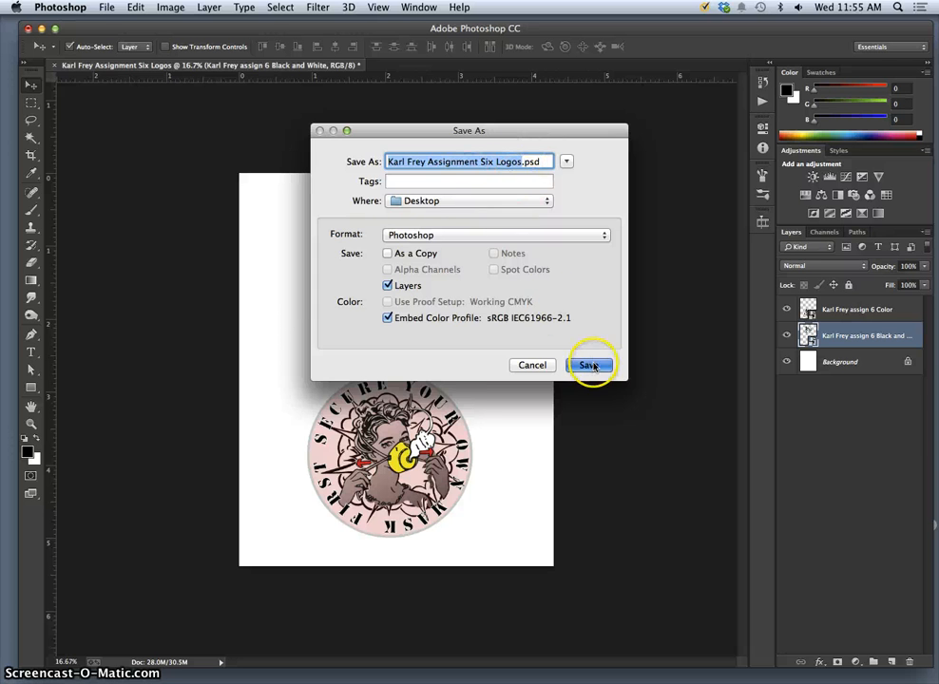
# Save a JPEG copy at Maximum quality (12).
pyautogui.click(109, 8)
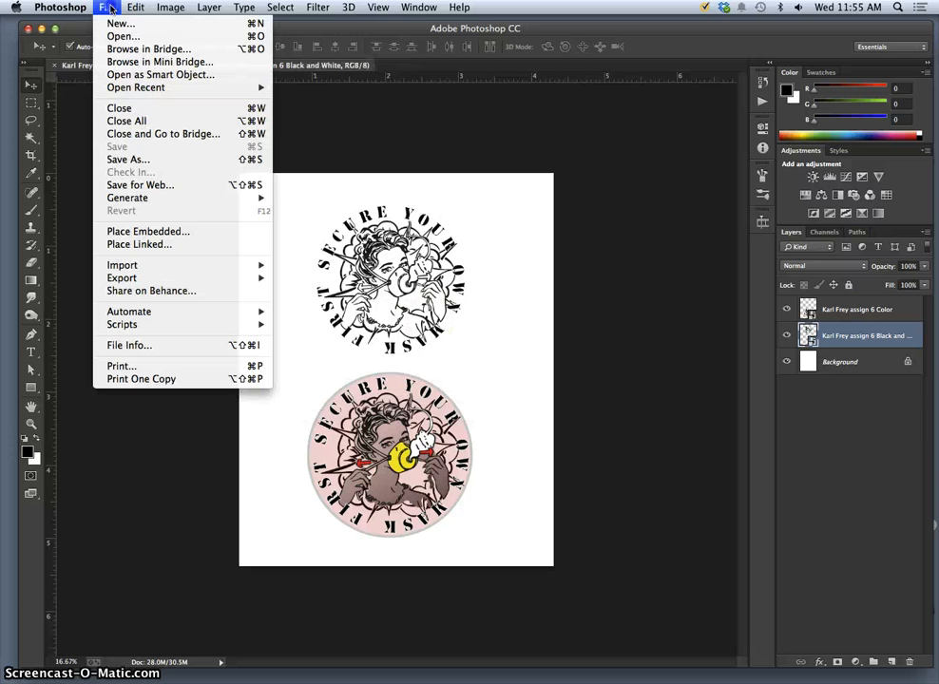
pyautogui.click(140, 159)
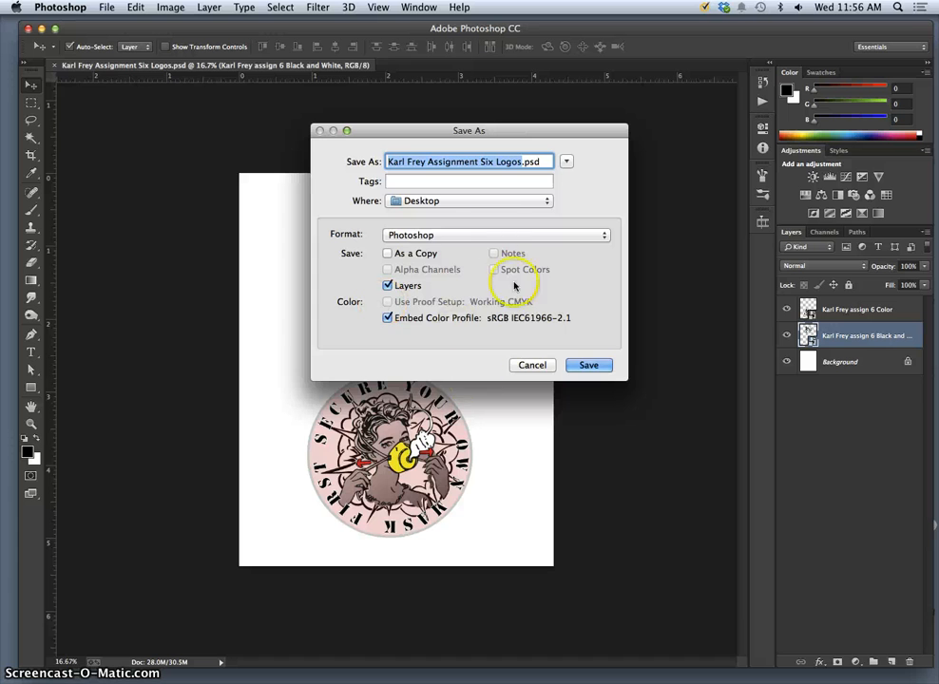
pyautogui.click(482, 242)
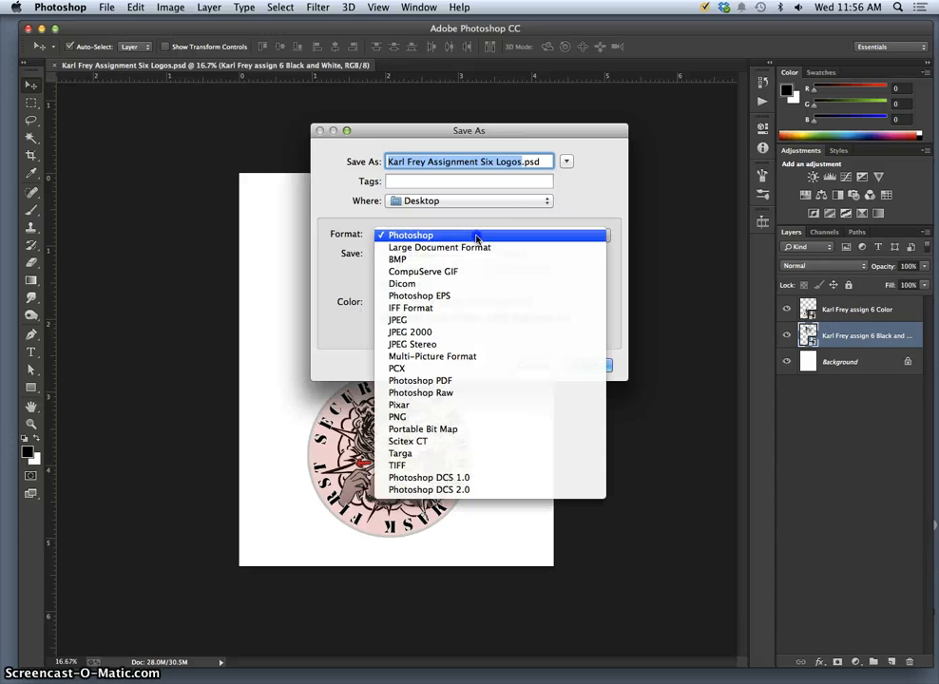
pyautogui.click(436, 325)
pyautogui.click(589, 367)
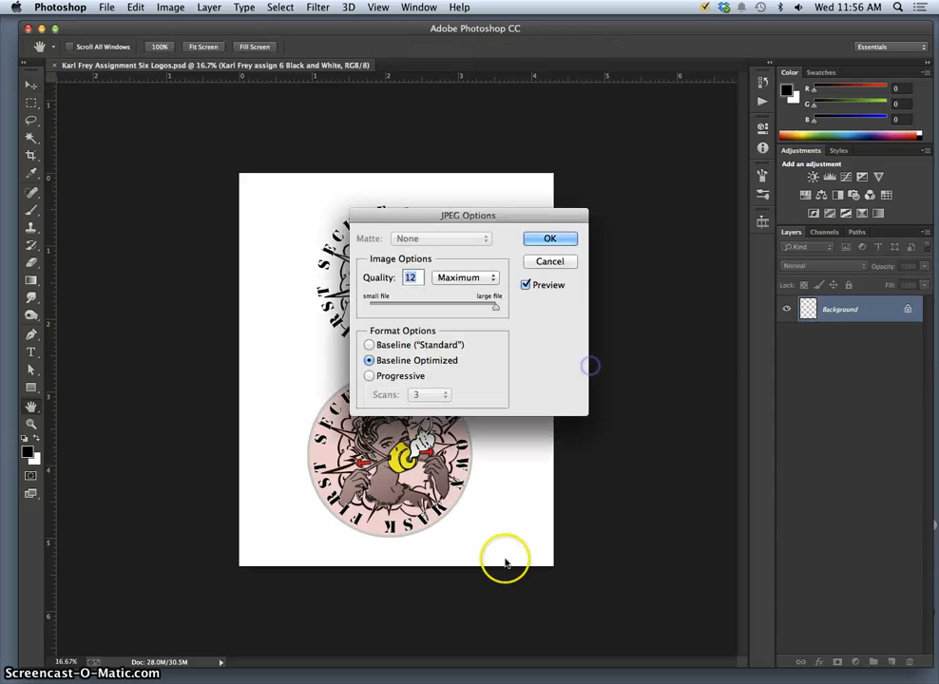
pyautogui.click(550, 240)
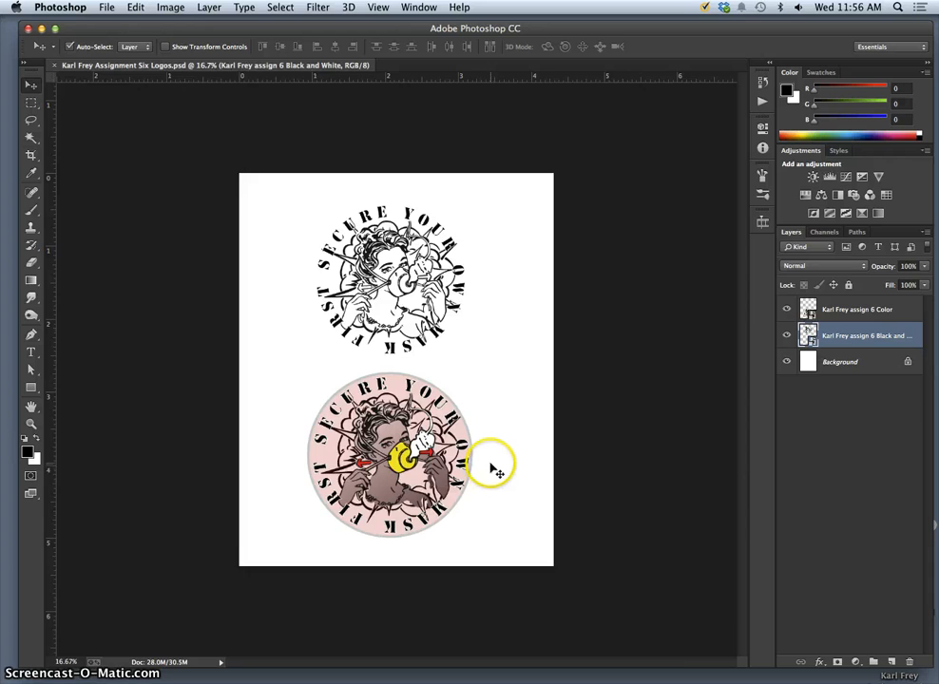
# Hide the white Background layer so the logos sit on transparency.
pyautogui.press('super+equal')
pyautogui.press('super+equal')
pyautogui.press('super+equal')
pyautogui.press('super+minus')
pyautogui.press('super+minus')
pyautogui.press('super+minus')
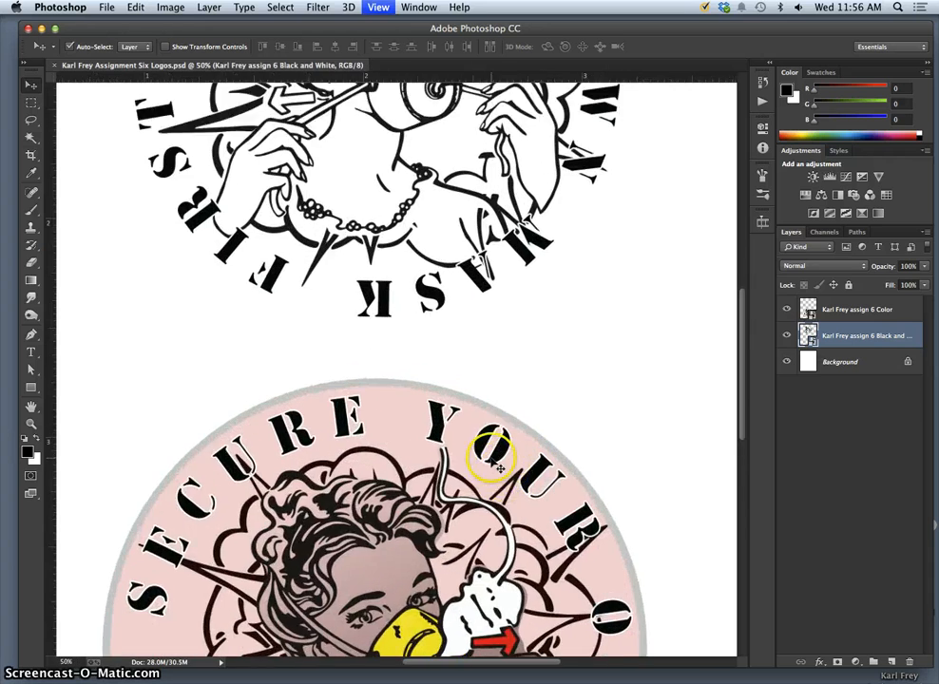
pyautogui.press('super+minus')
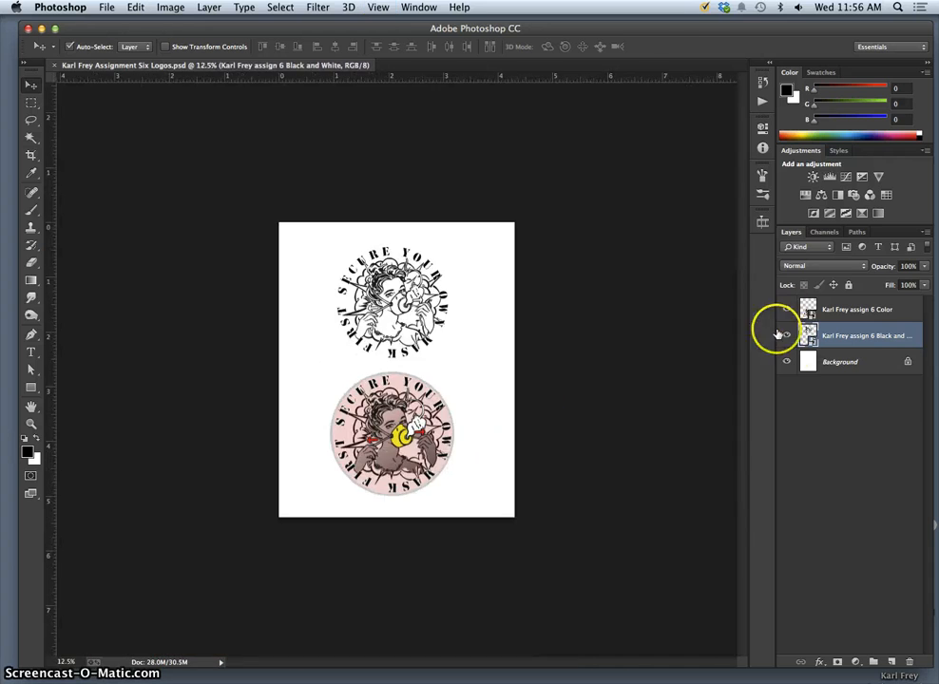
pyautogui.click(788, 362)
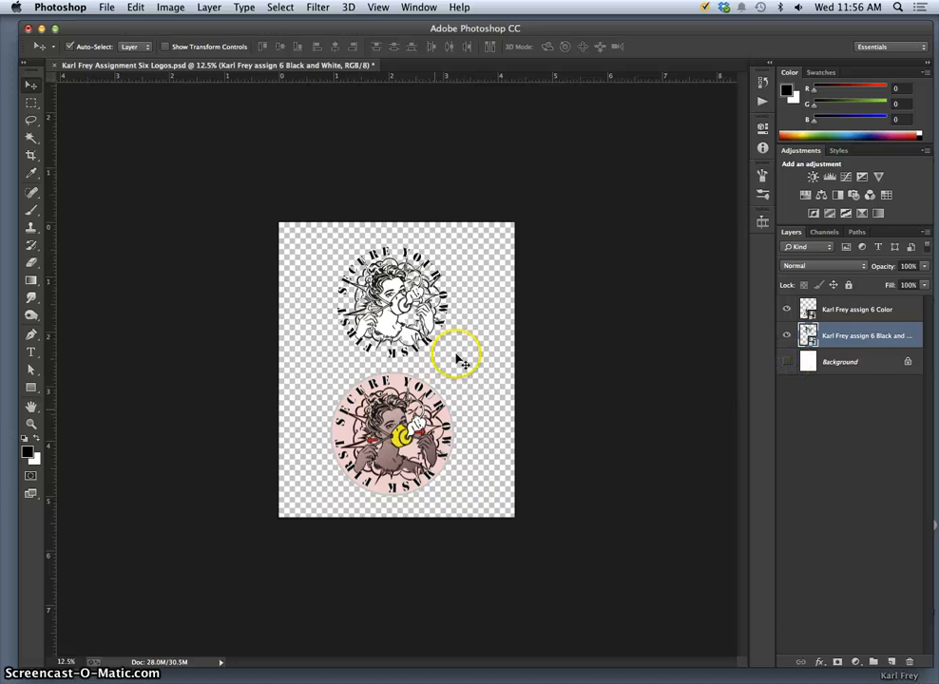
pyautogui.click(788, 362)
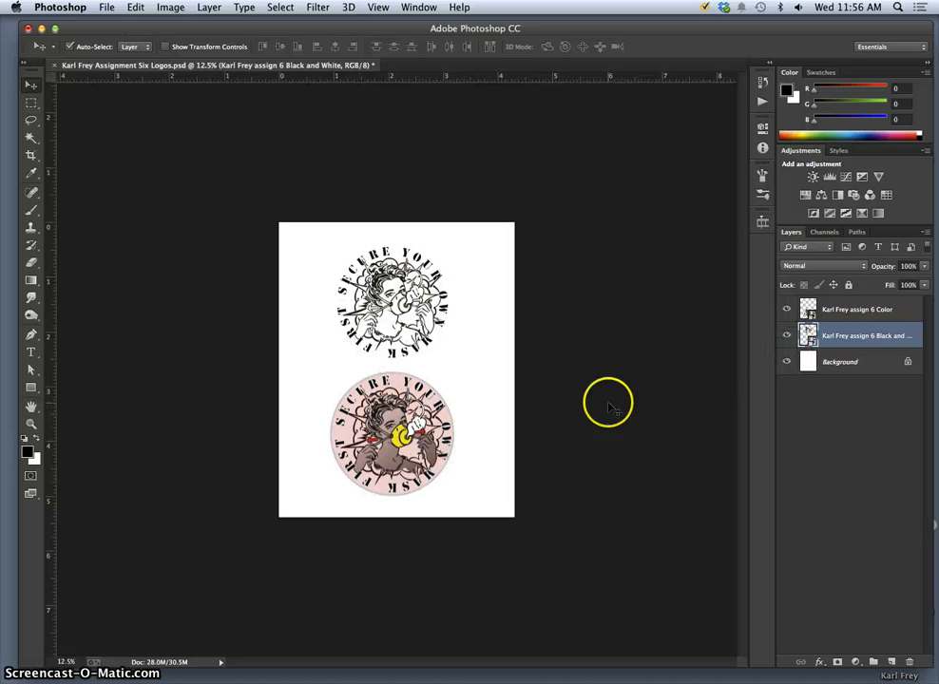
pyautogui.click(786, 362)
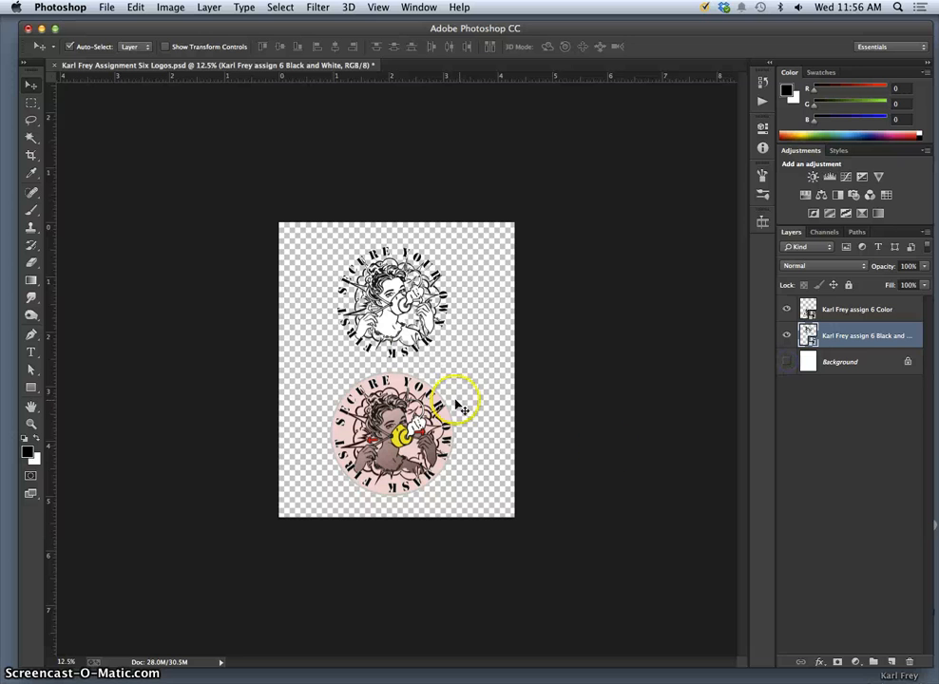
# Save a copy of the logos as a transparent PNG with default compression options.
pyautogui.click(108, 7)
pyautogui.click(120, 155)
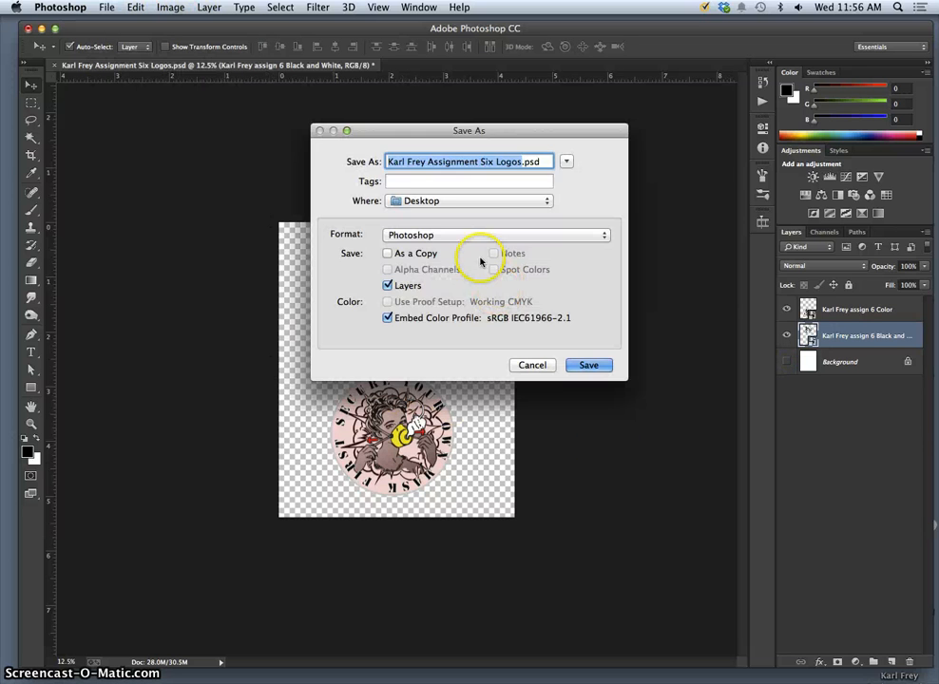
pyautogui.click(463, 237)
pyautogui.click(447, 416)
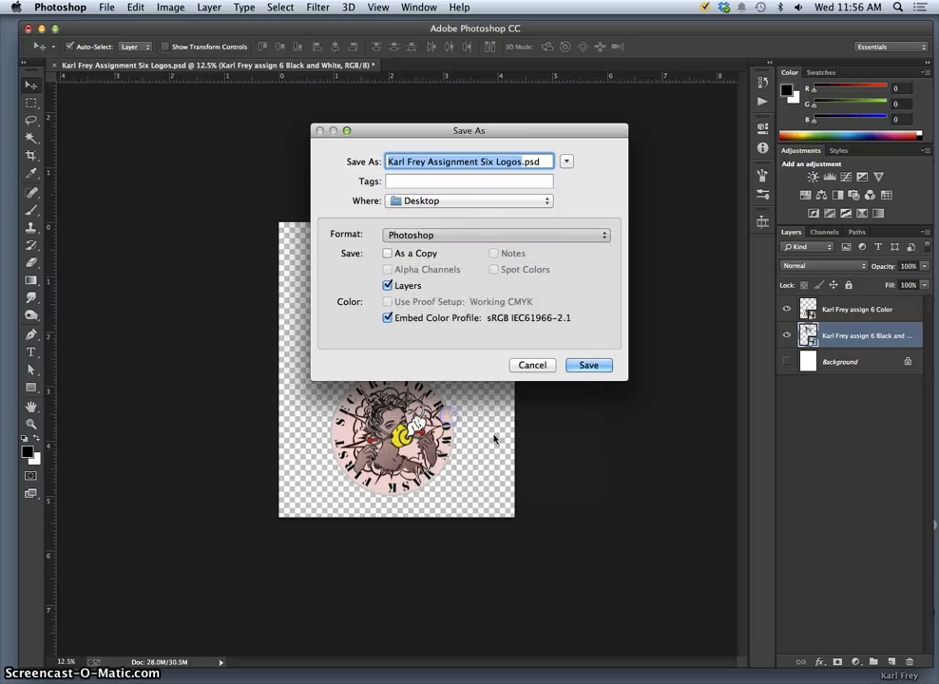
pyautogui.click(599, 365)
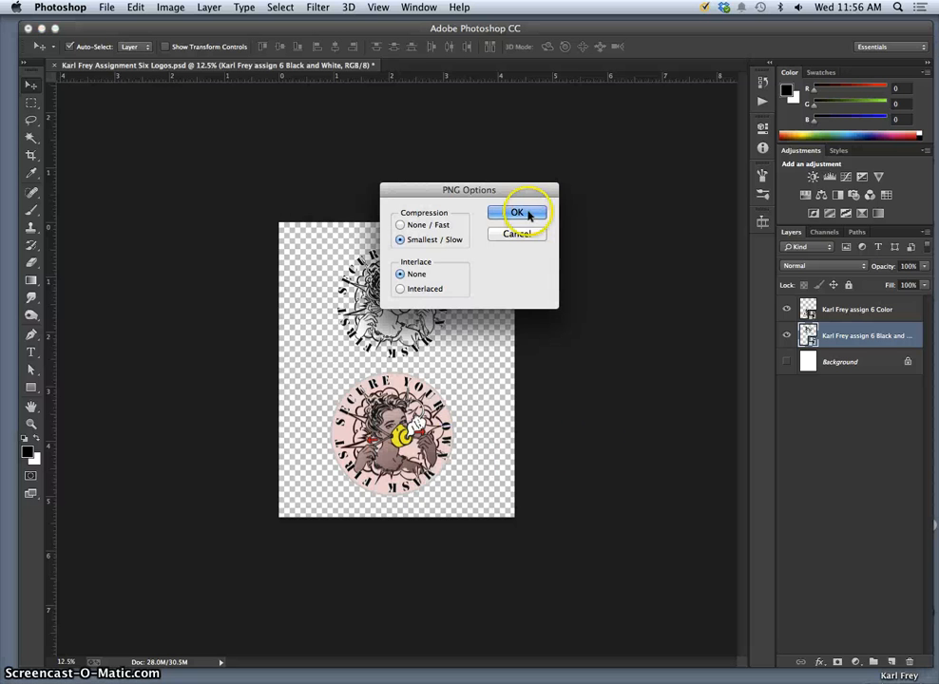
pyautogui.click(529, 216)
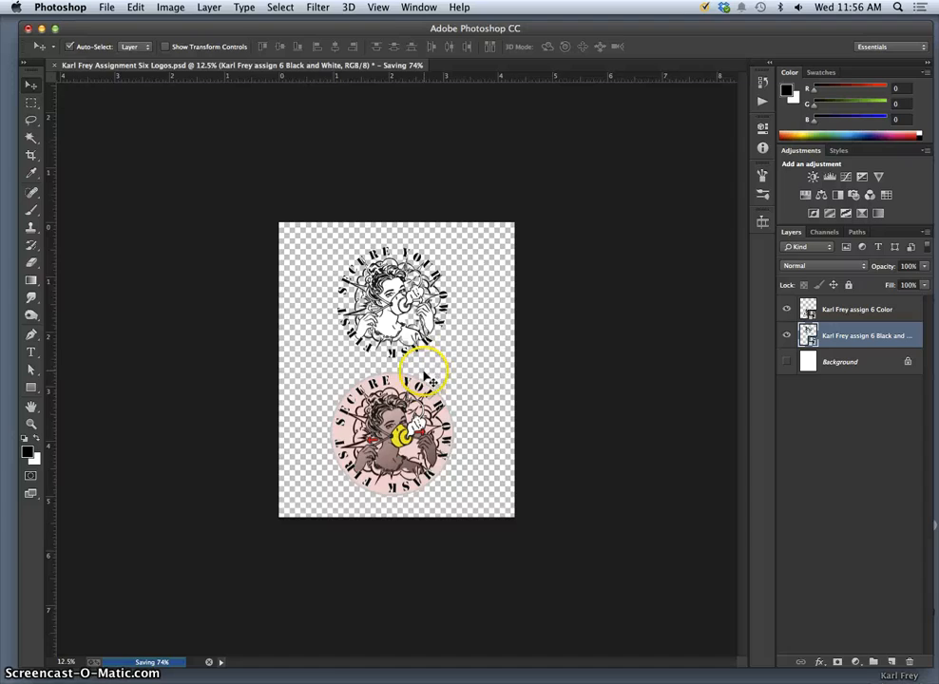
# Check the black-and-white logo up close, then close the document without saving changes.
pyautogui.press('super+minus')
pyautogui.press('super+equal')
pyautogui.press('super+equal')
pyautogui.press('super+equal')
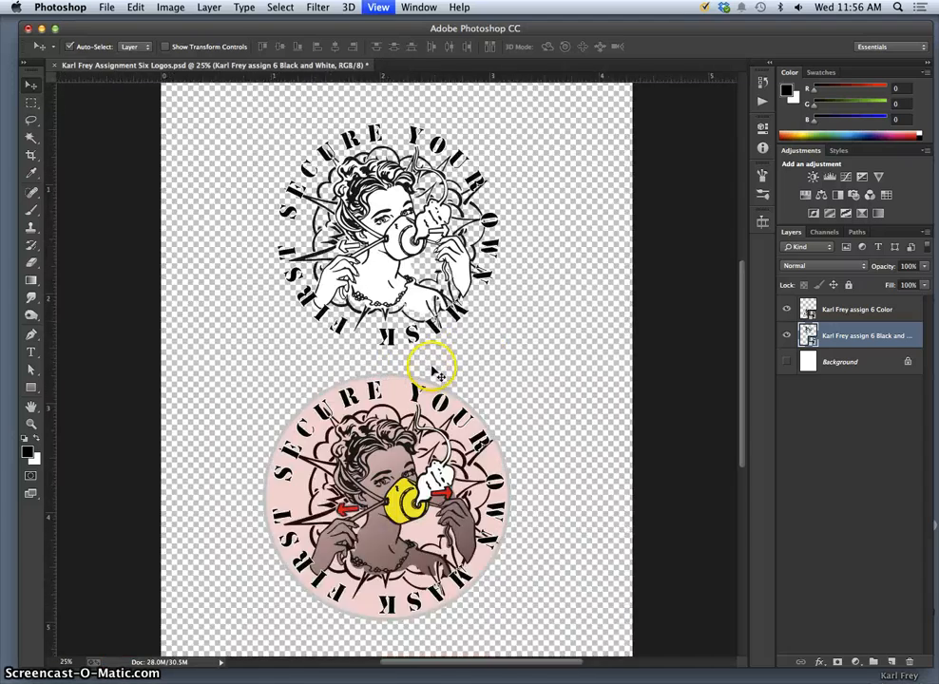
pyautogui.press('super+equal')
pyautogui.press('super+equal')
pyautogui.moveTo(422, 185); pyautogui.dragTo(420, 302)
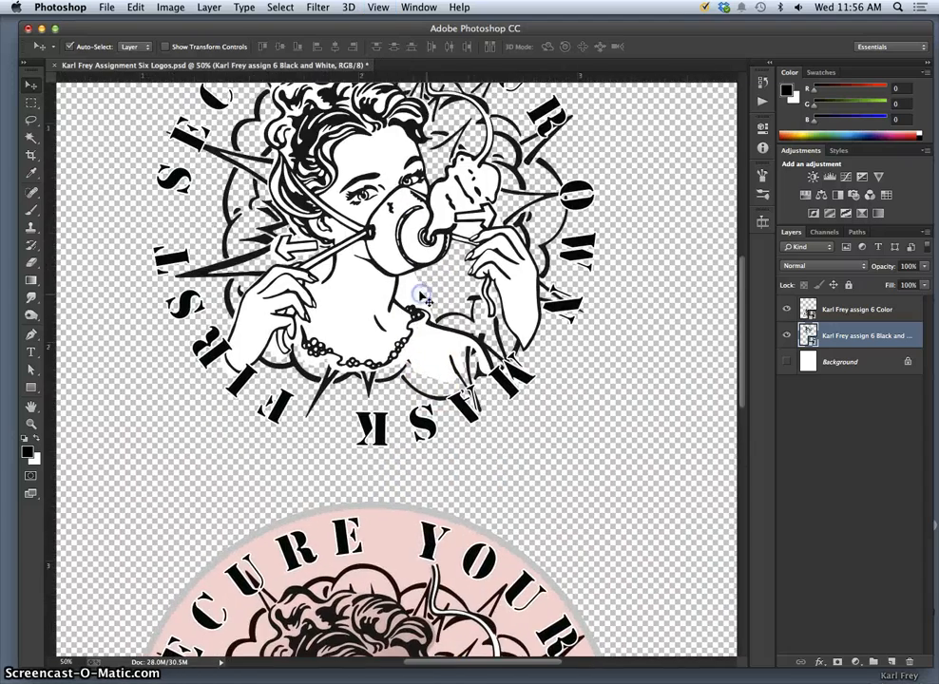
pyautogui.moveTo(428, 254); pyautogui.dragTo(417, 331)
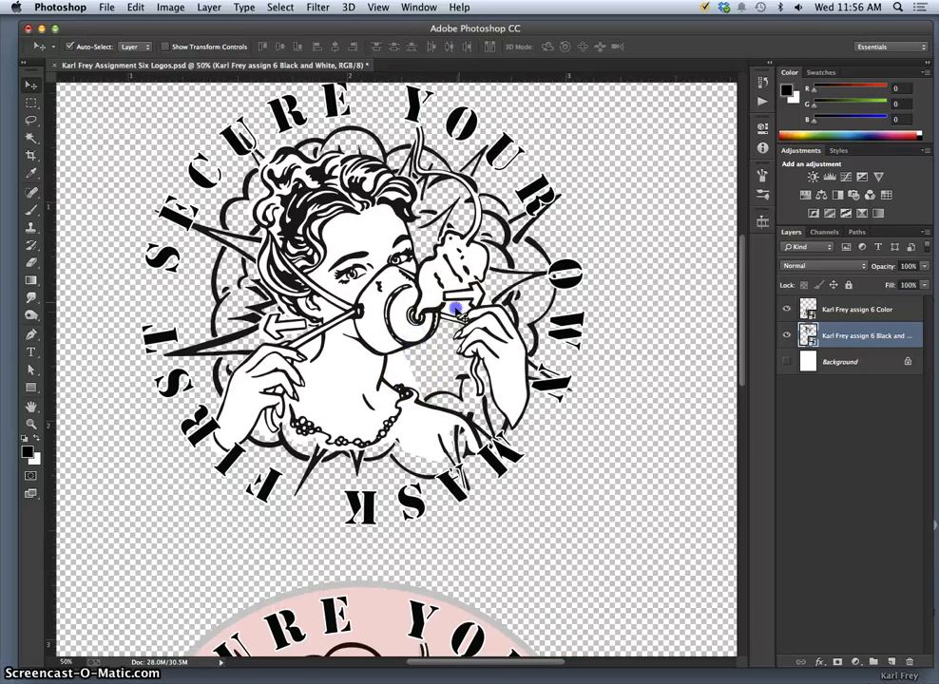
pyautogui.press('super+minus')
pyautogui.press('super+minus')
pyautogui.press('super+minus')
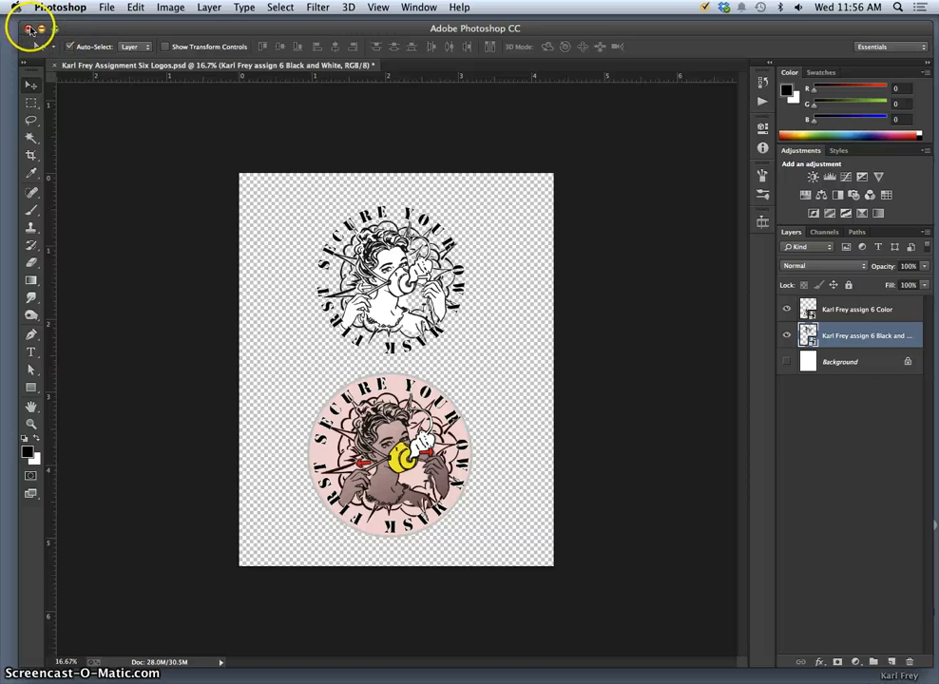
pyautogui.click(28, 29)
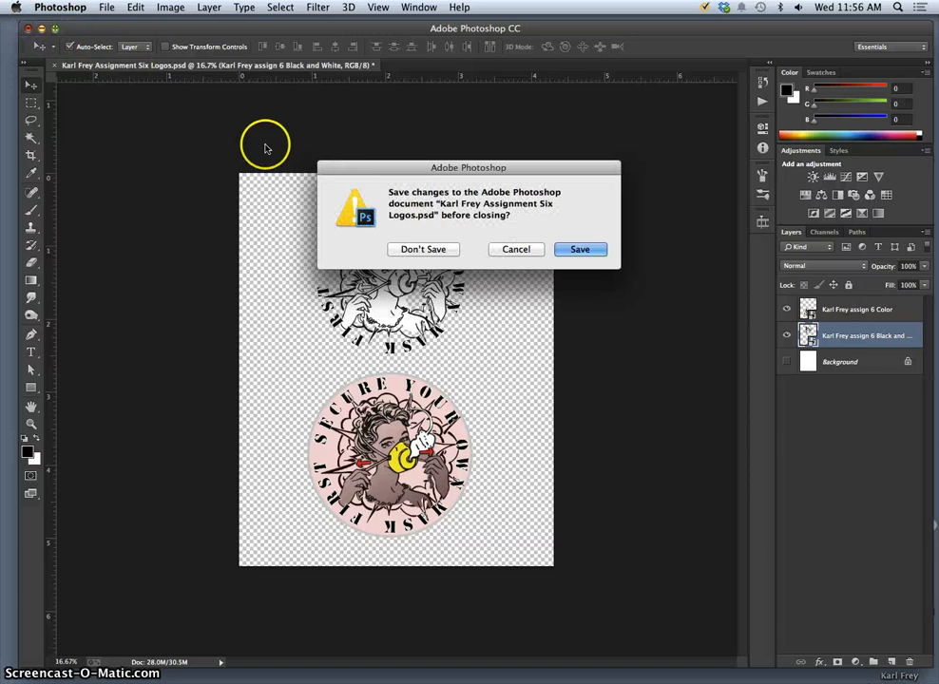
pyautogui.click(443, 251)
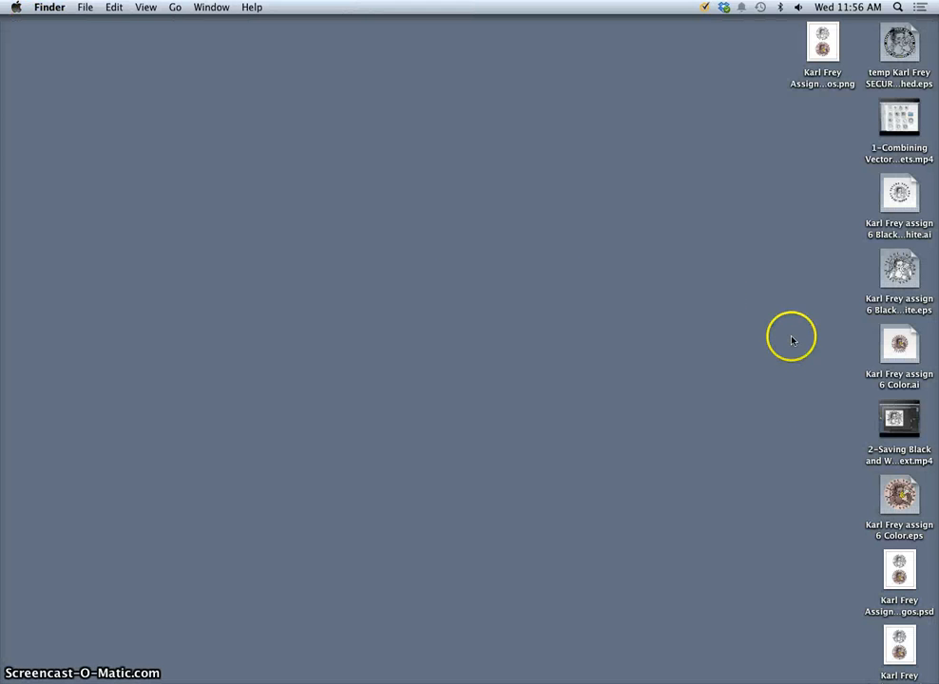
# Open the two-logo PNG from the Desktop in Preview and zoom in on the badges.
pyautogui.doubleClick(823, 82)
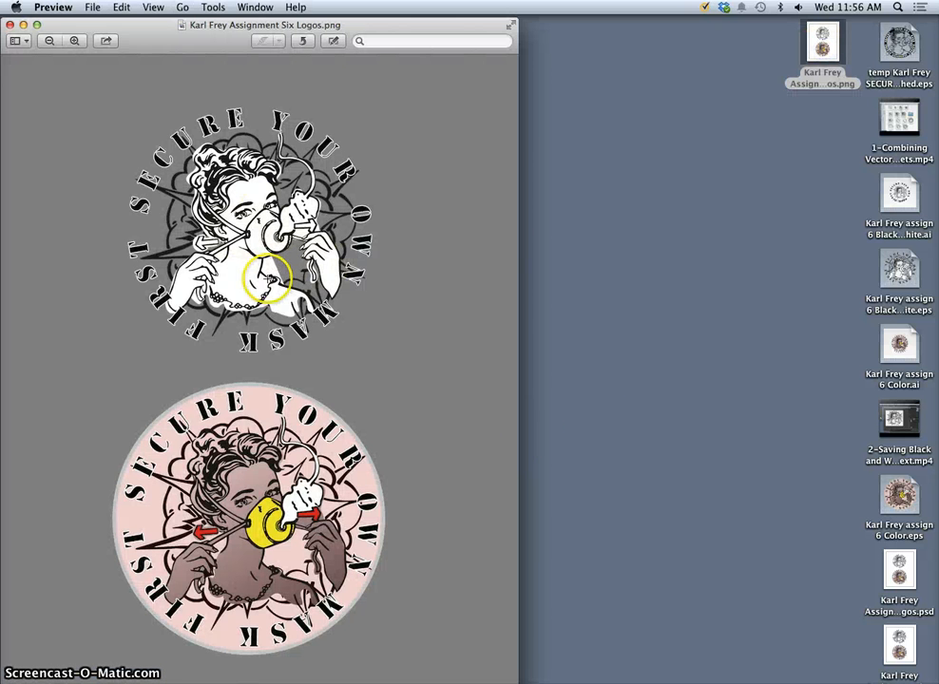
pyautogui.scroll(5, 267, 278)
pyautogui.click(226, 203)
pyautogui.click(252, 306)
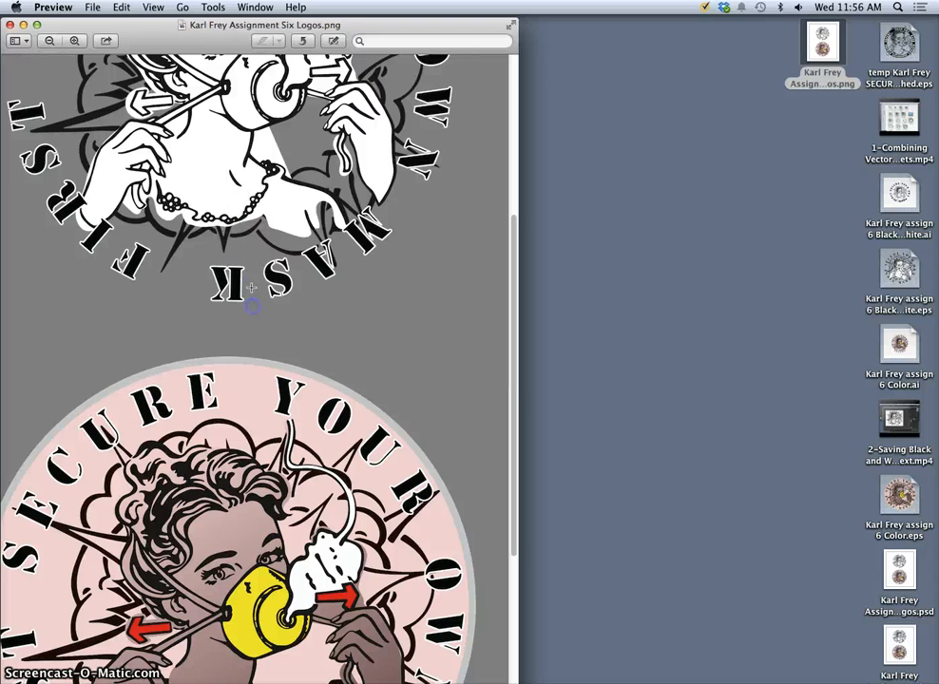
pyautogui.press('super+plus')
pyautogui.press('super+plus')
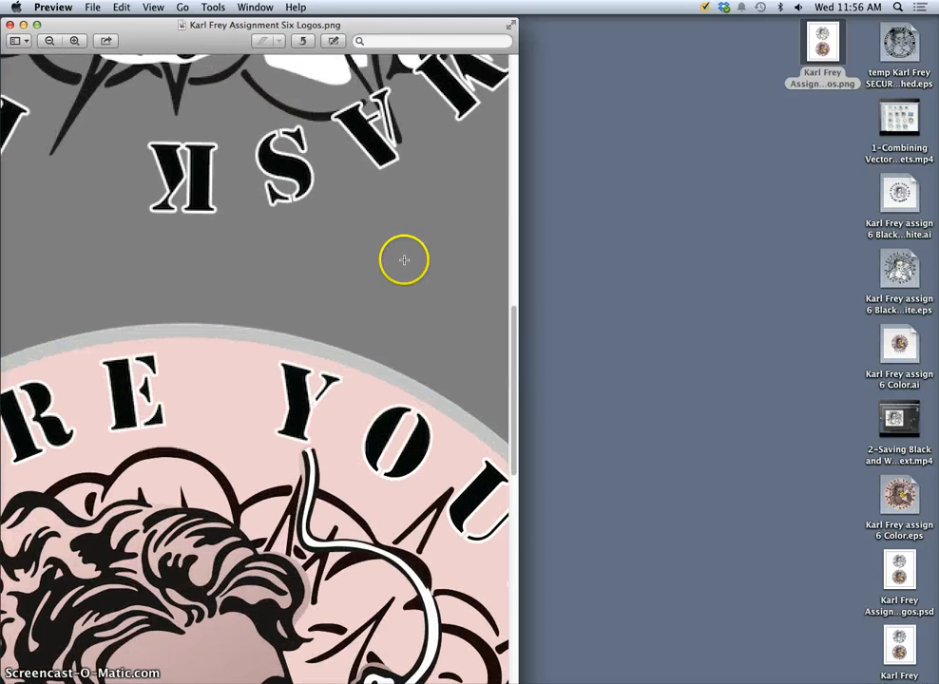
pyautogui.moveTo(514, 334); pyautogui.dragTo(510, 180)
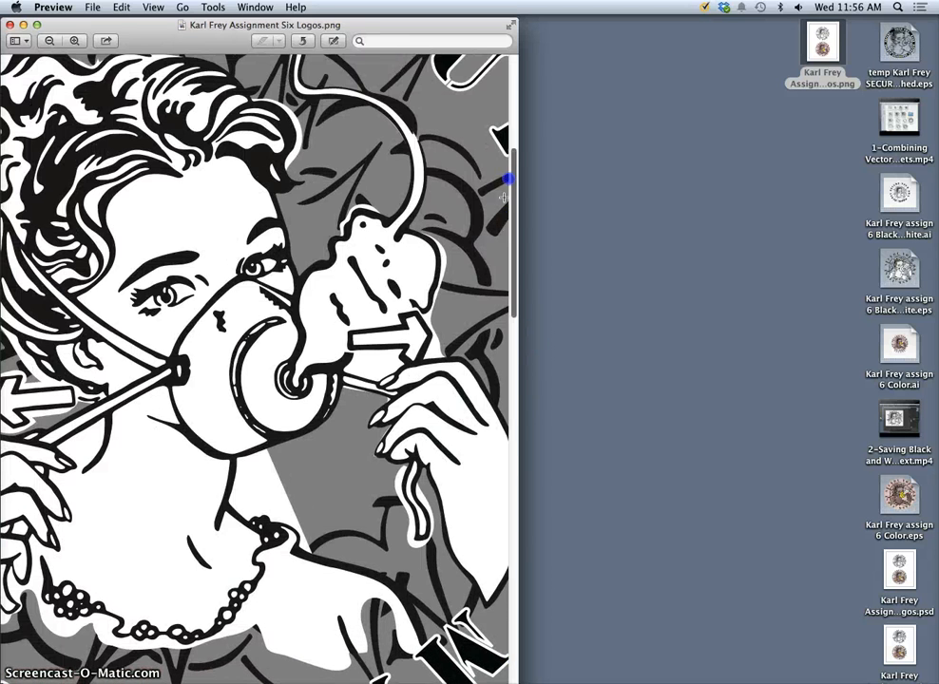